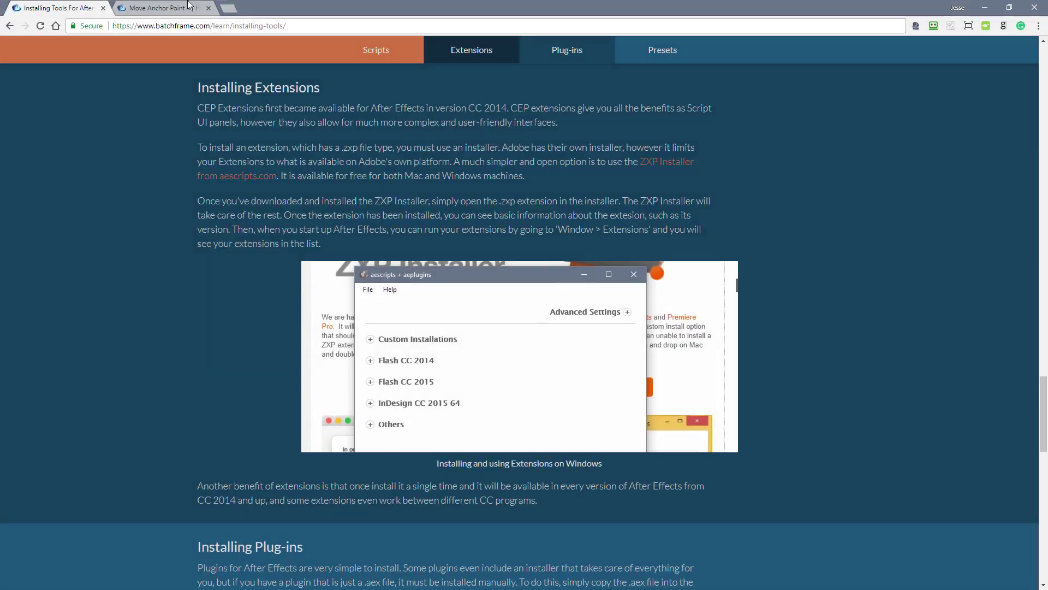
Switch from the browser to After Effects and open the Move Anchor Point 4 extension
click(224, 27)
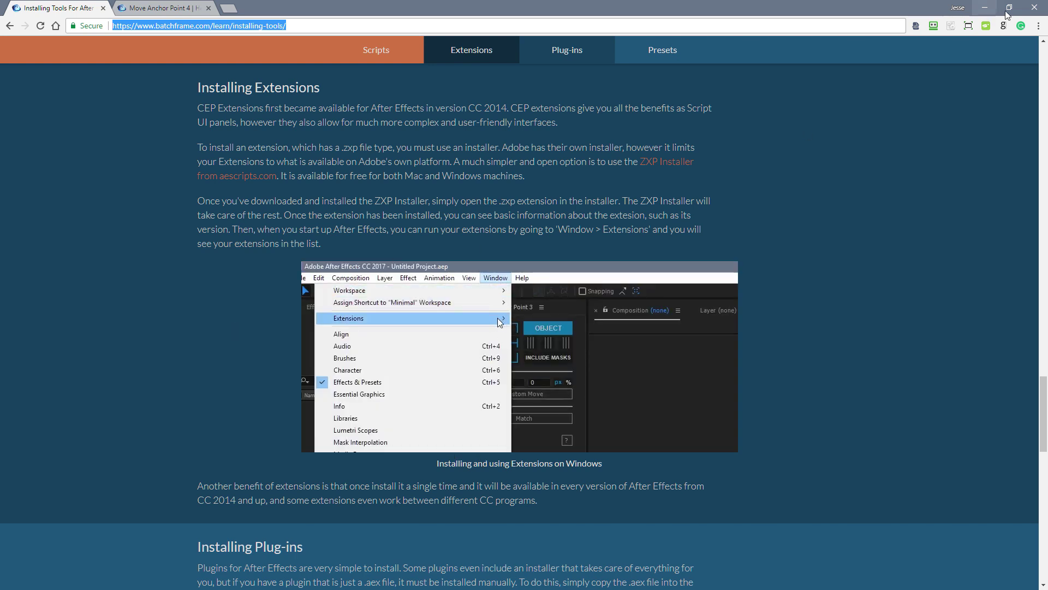
click(985, 7)
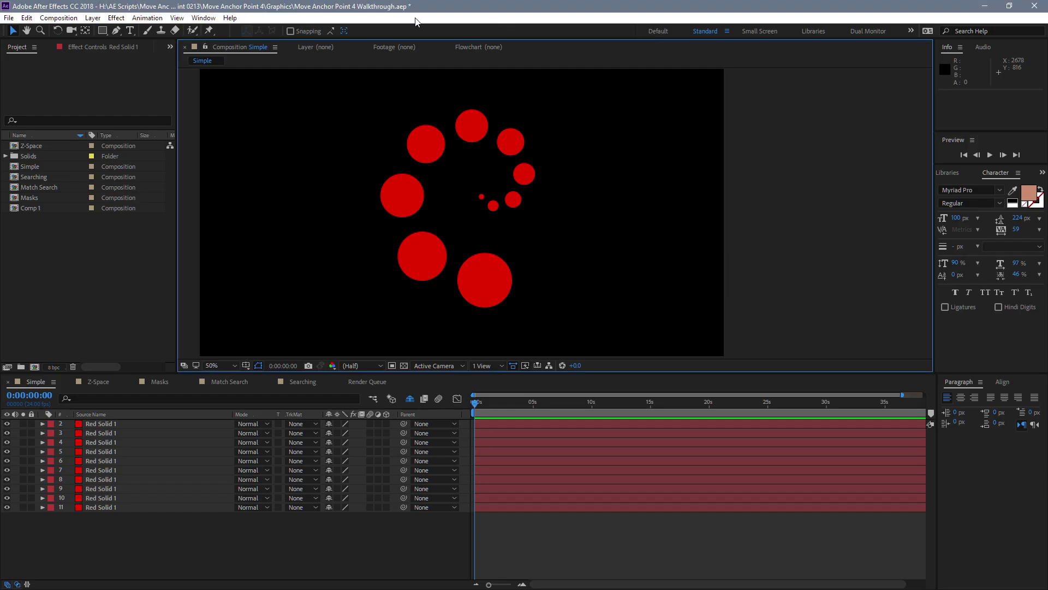
click(204, 18)
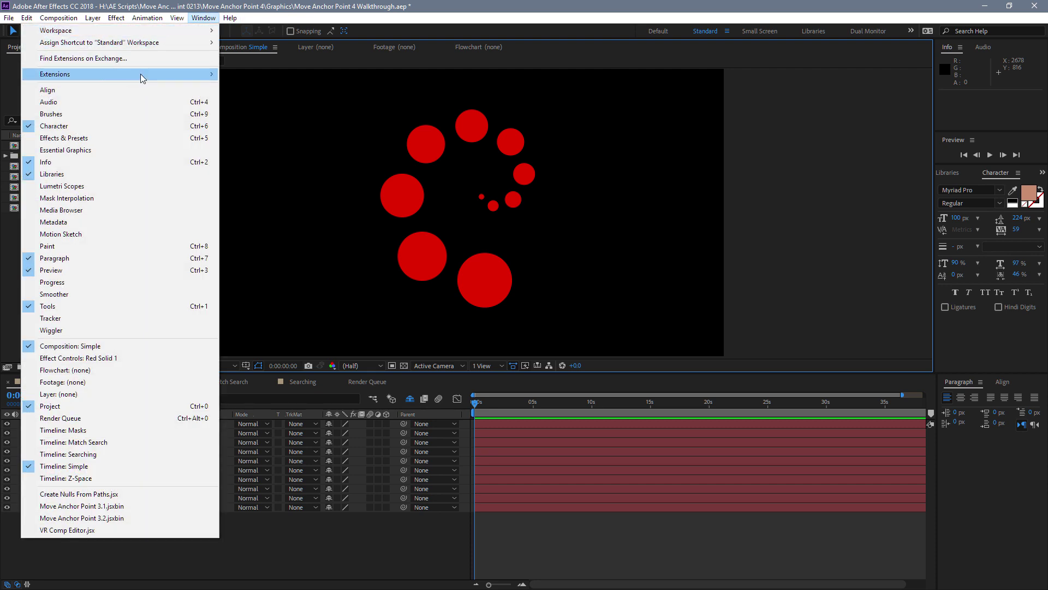
mouse_move(144, 79)
click(263, 87)
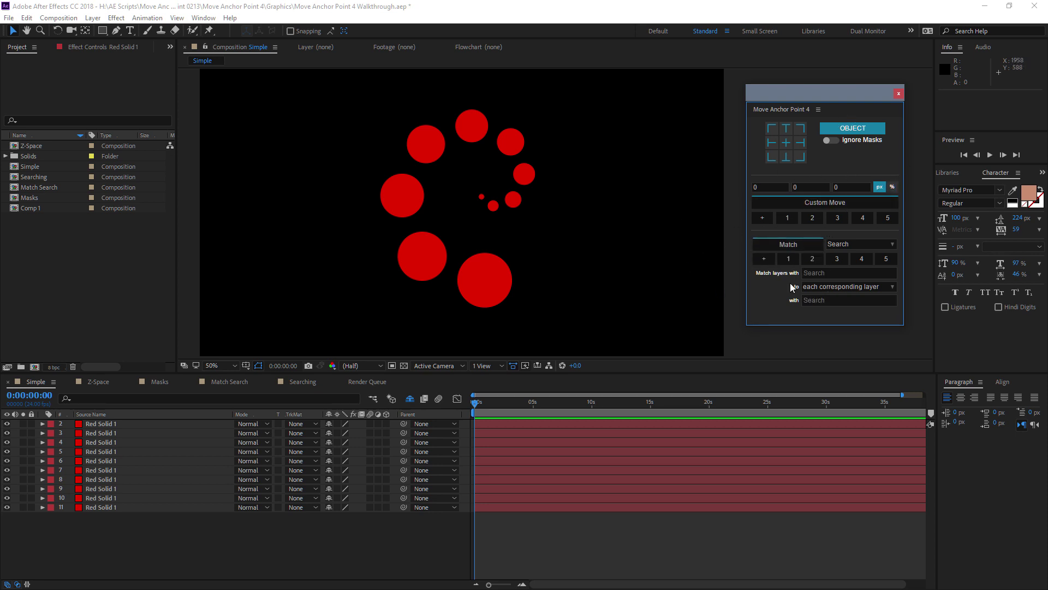
Open the Move Anchor Point 4 settings and reposition the dialog higher over the composition
right_click(820, 160)
click(819, 155)
click(818, 111)
click(859, 164)
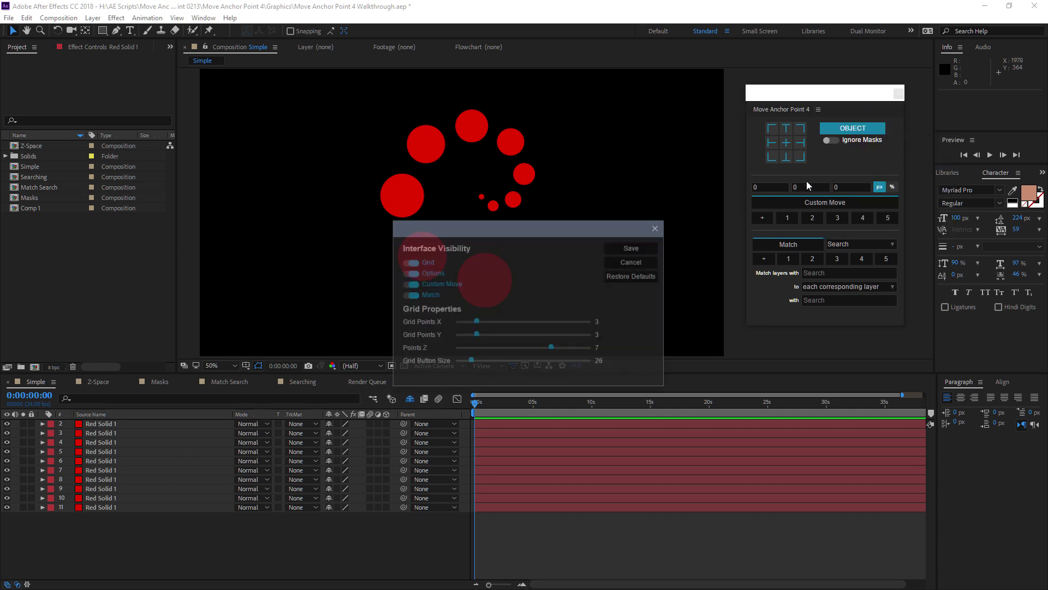
drag(565, 231, 565, 140)
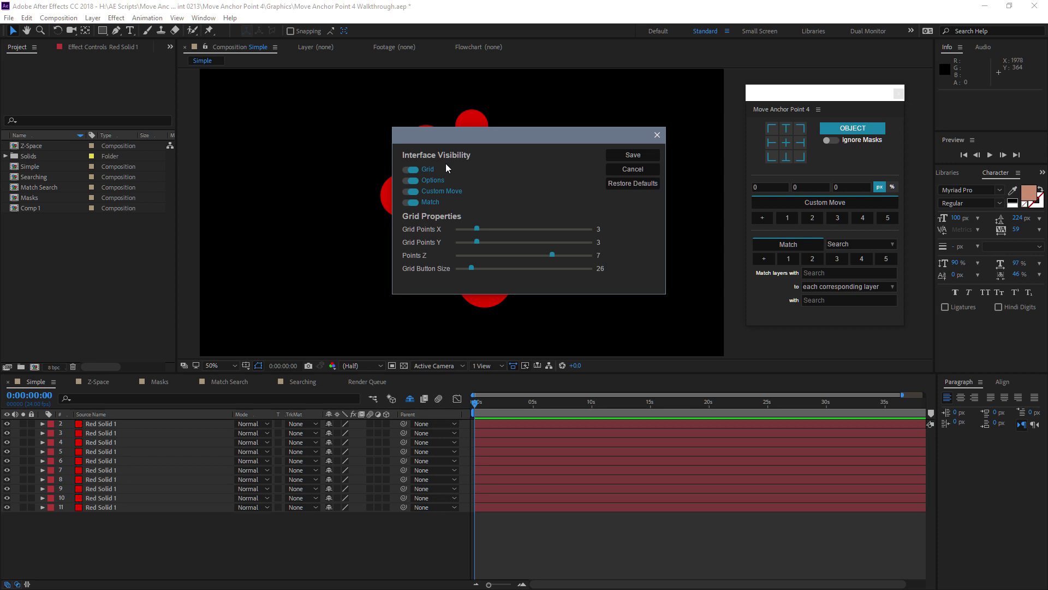
Hide the Match, Custom Move and Options sections and shrink the Move Anchor Point 4 window to fit the grid
click(412, 202)
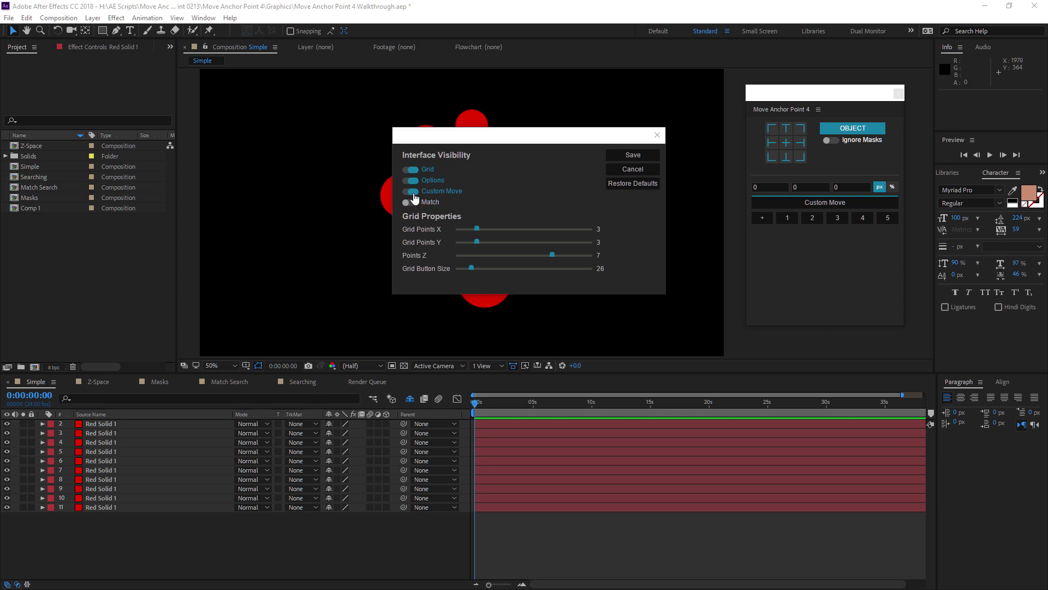
click(412, 191)
click(412, 180)
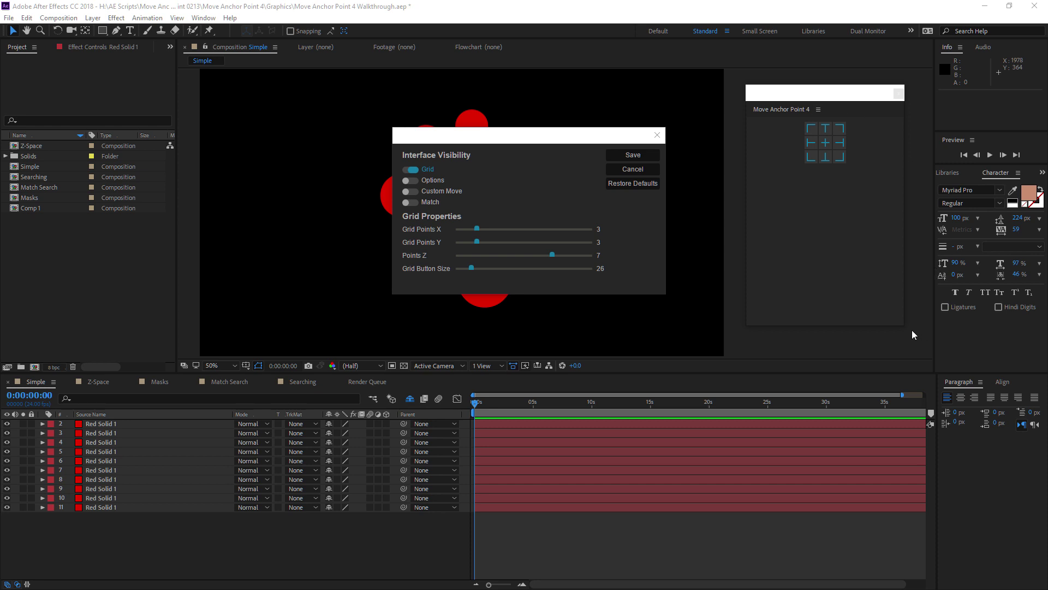
drag(903, 326, 797, 166)
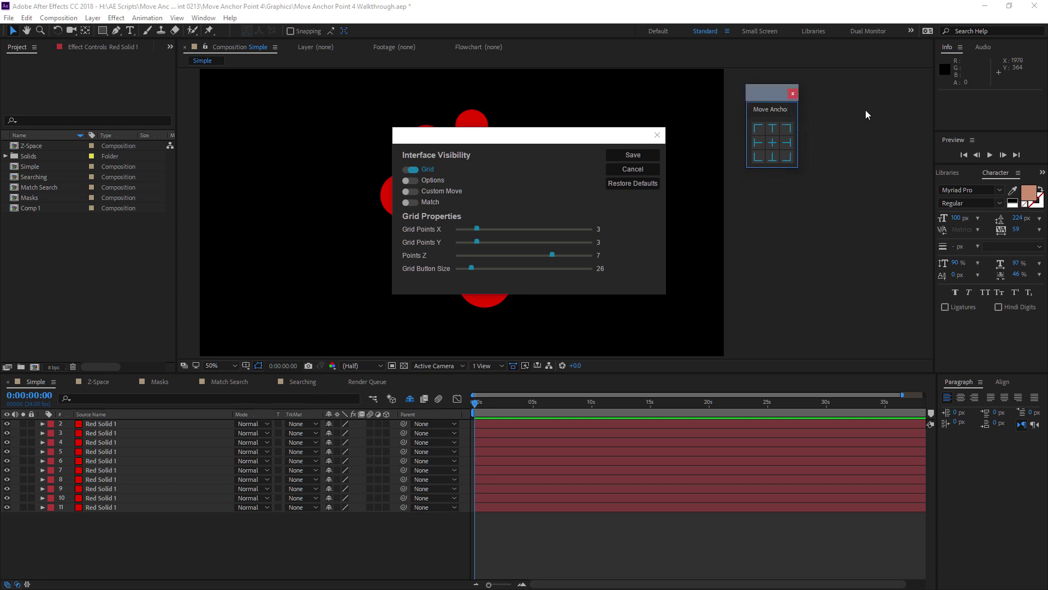
Set the grid button size to 20, and show Match, Custom Move and Options again in an enlarged Move Anchor Point 4 window
drag(474, 271, 446, 268)
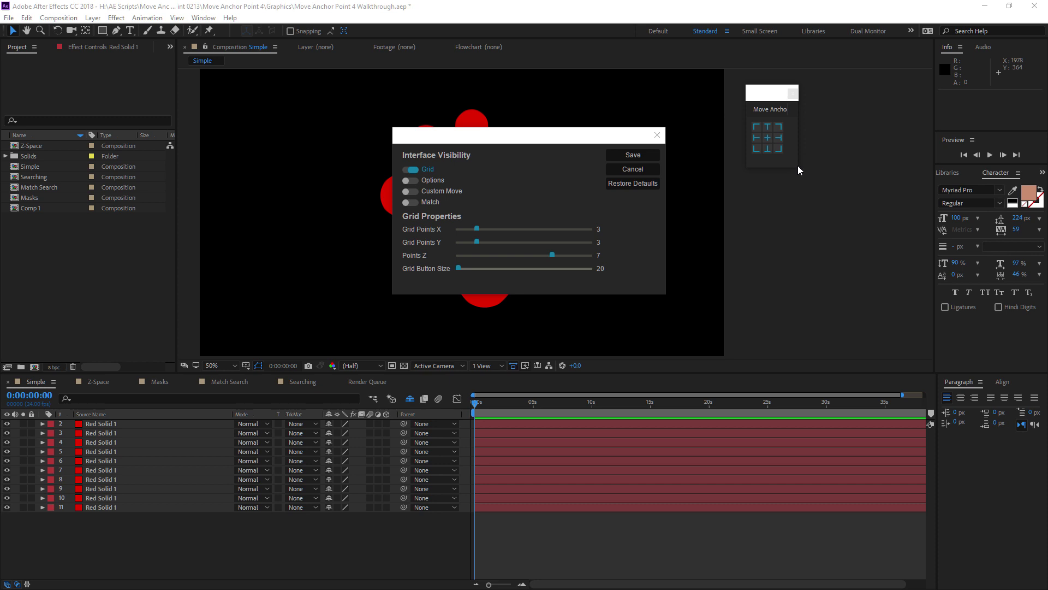
drag(797, 167, 896, 270)
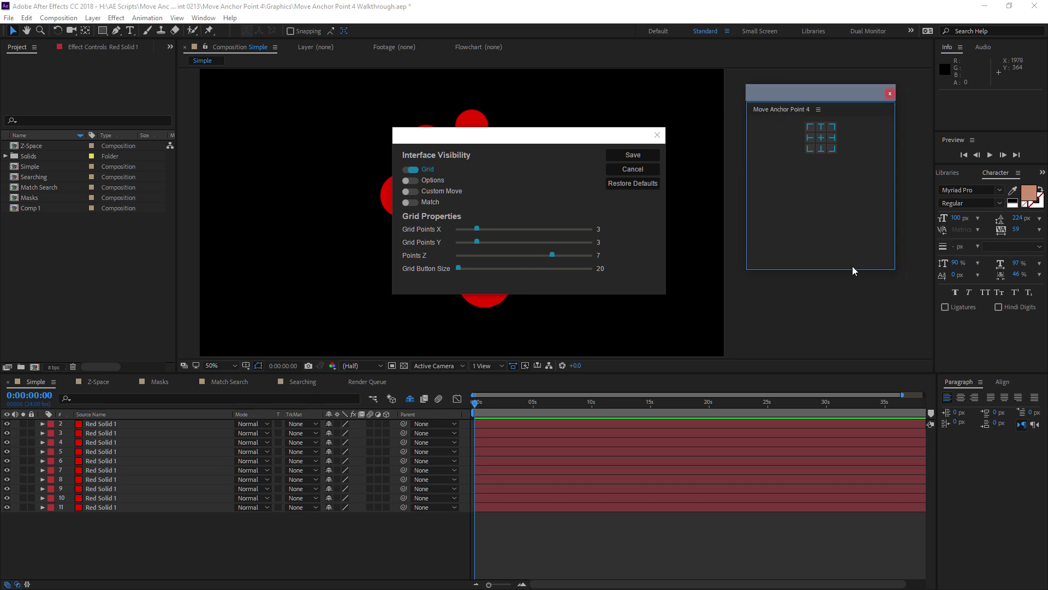
click(410, 202)
click(409, 191)
click(409, 180)
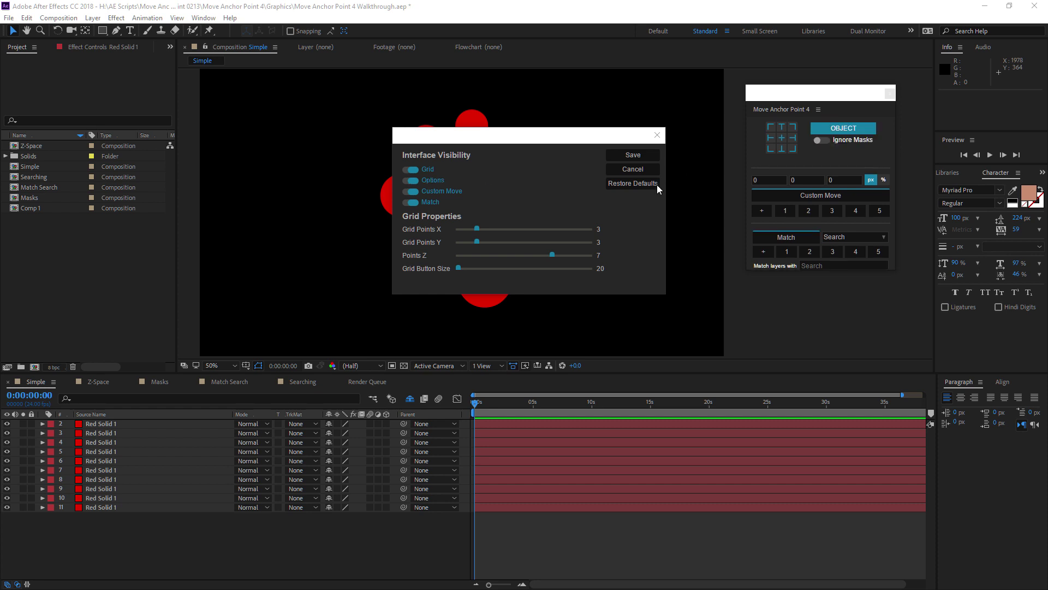
Hide the Options section, try adjusting the Grid Points X value, and show Options again
click(409, 180)
mouse_move(477, 232)
mouse_down()
mouse_move(561, 237)
mouse_move(483, 233)
mouse_up()
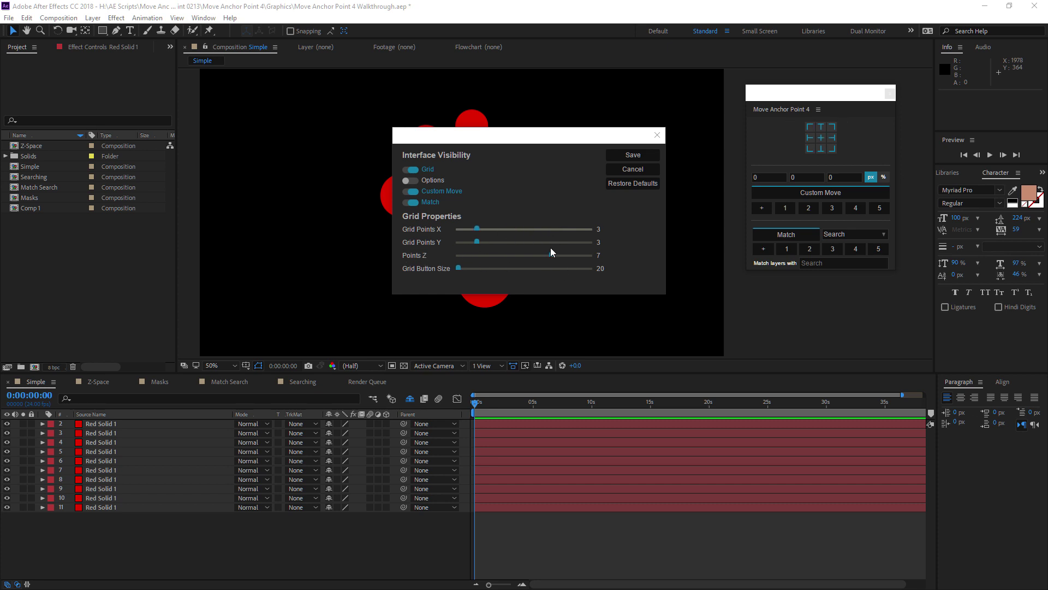
click(412, 180)
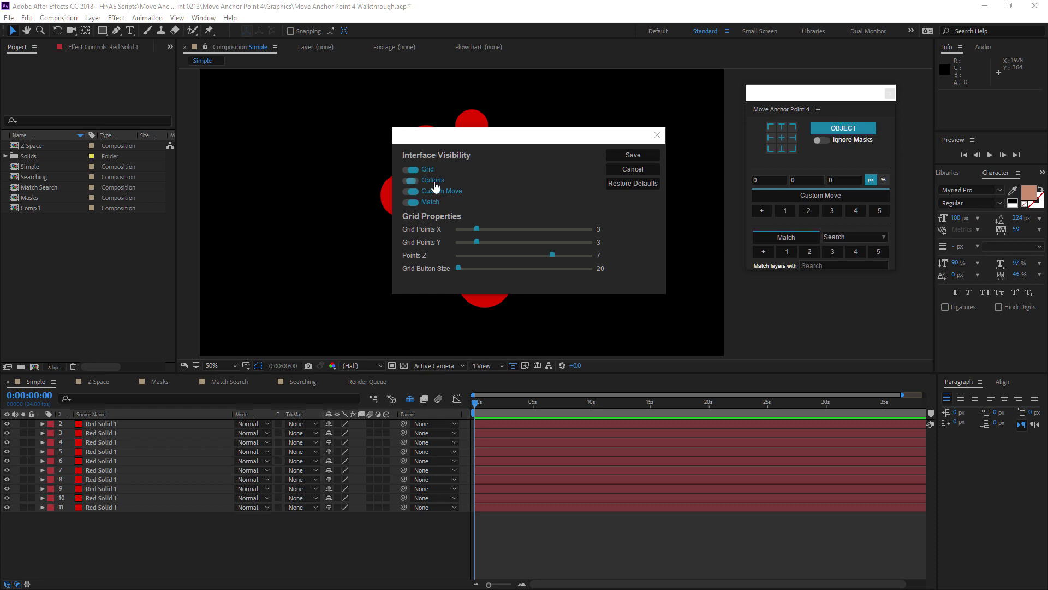
Switch the anchor reference to SELECTION and set Points Z to 3
click(842, 125)
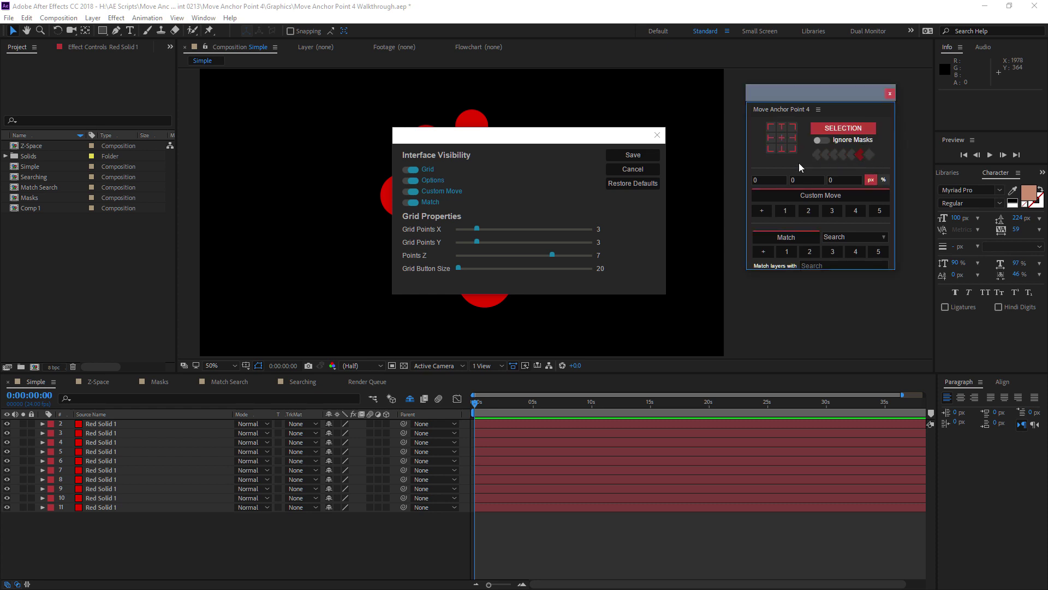
drag(550, 256, 479, 246)
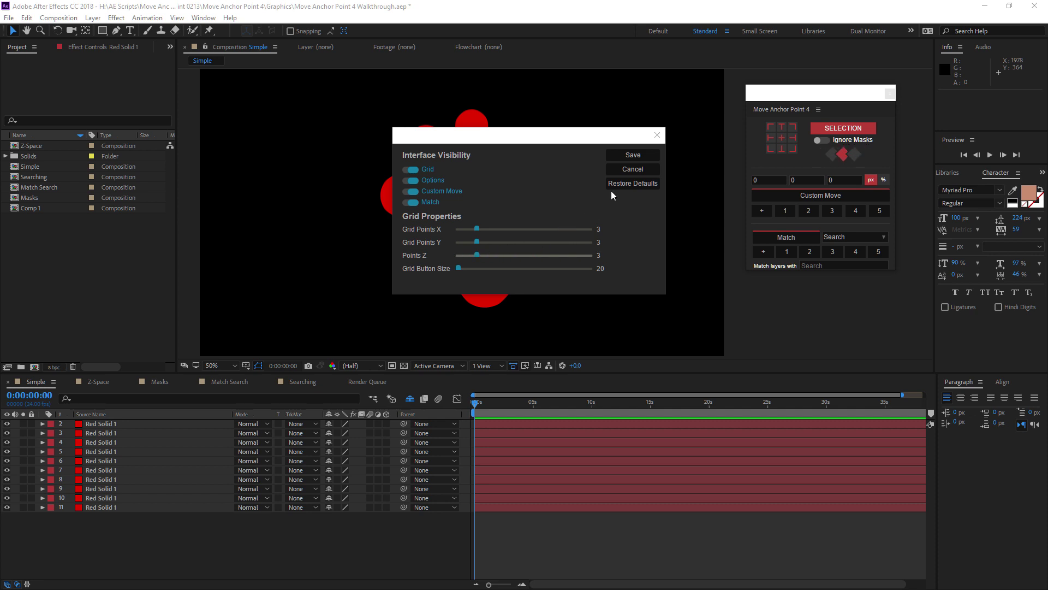
Restore the default interface and grid settings and save them
click(629, 184)
click(629, 157)
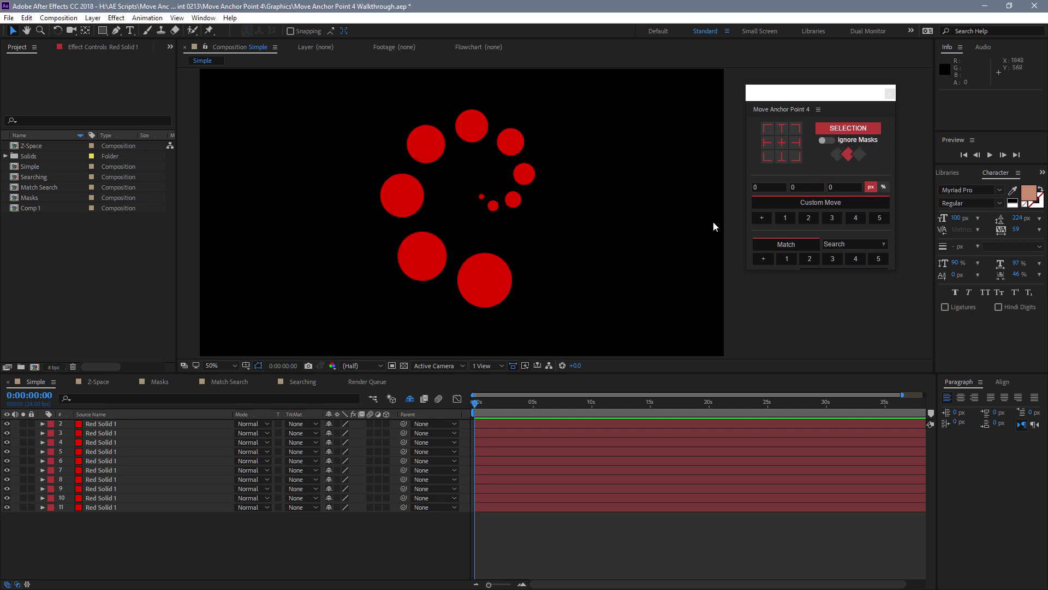
Set the anchor reference to OBJECT and enlarge the Move Anchor Point 4 window to show its full Match section
click(826, 115)
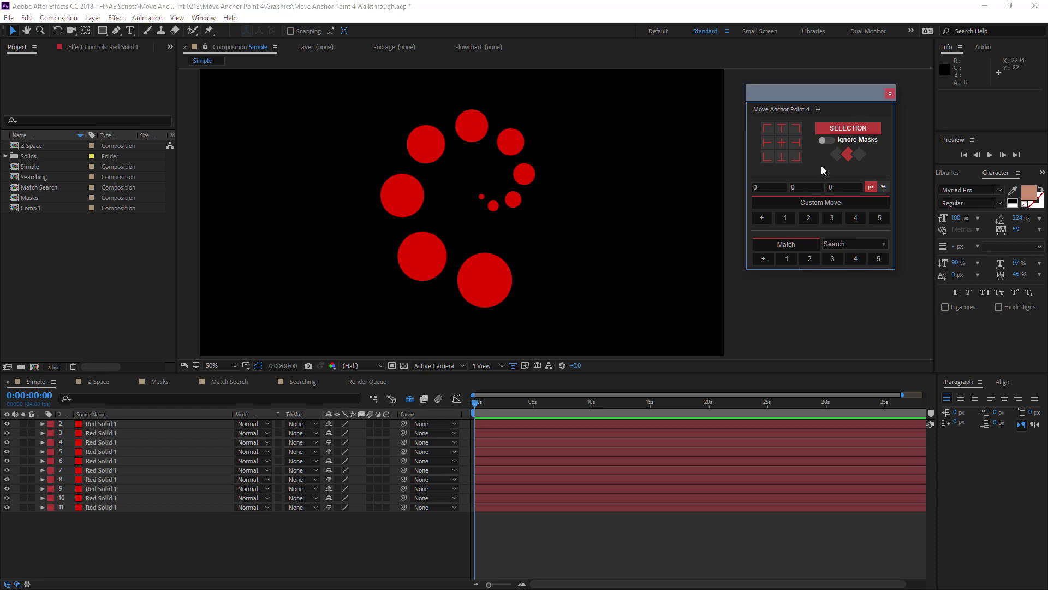
click(833, 129)
click(854, 140)
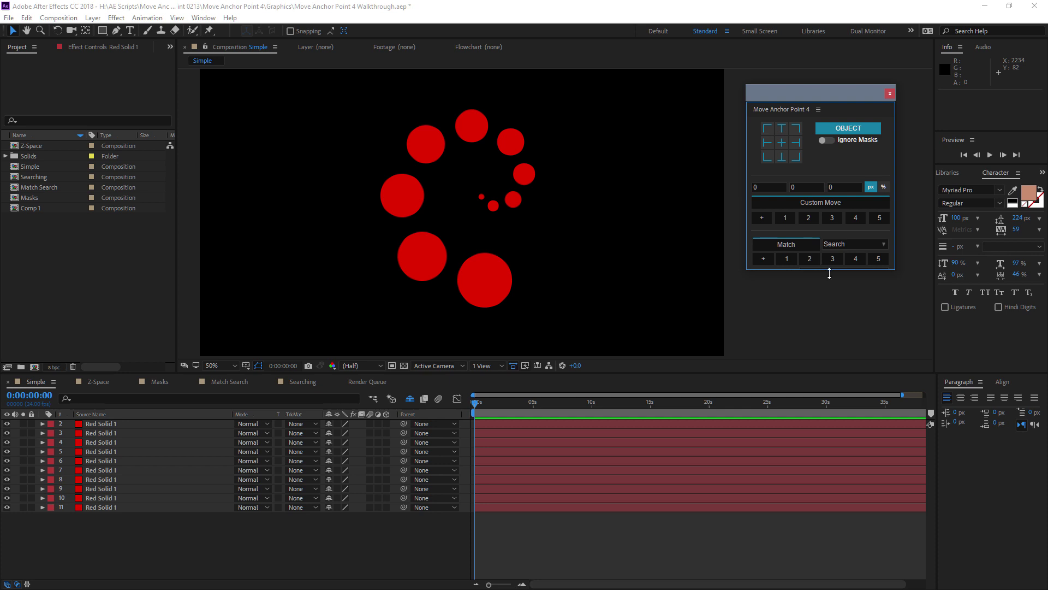
drag(895, 270, 905, 316)
Select all Red Solid 1 layers and move each anchor point to its object's top-left, then bottom-right corner
drag(189, 541, 109, 420)
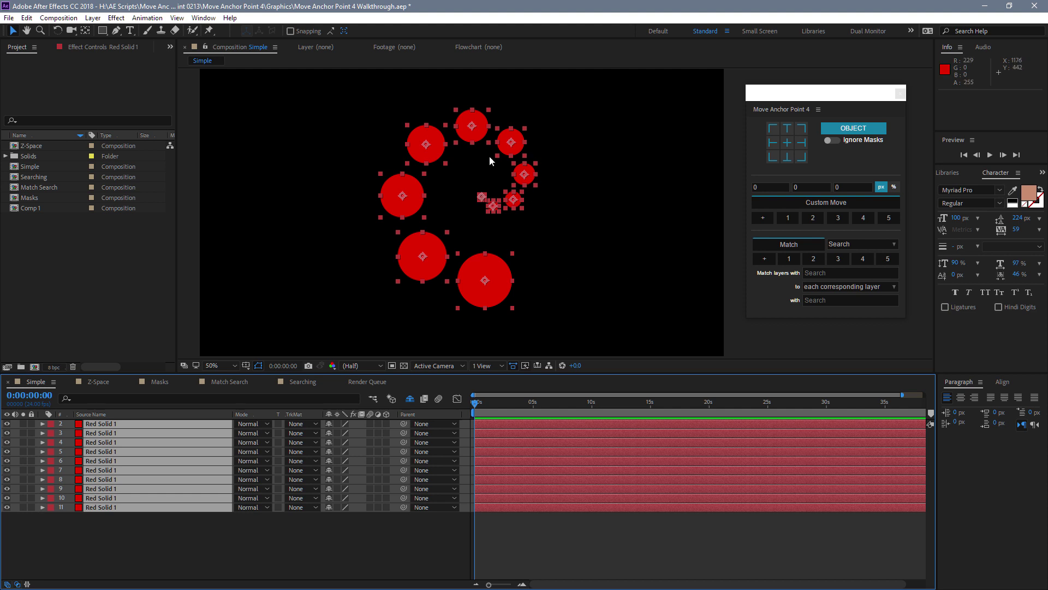
click(773, 129)
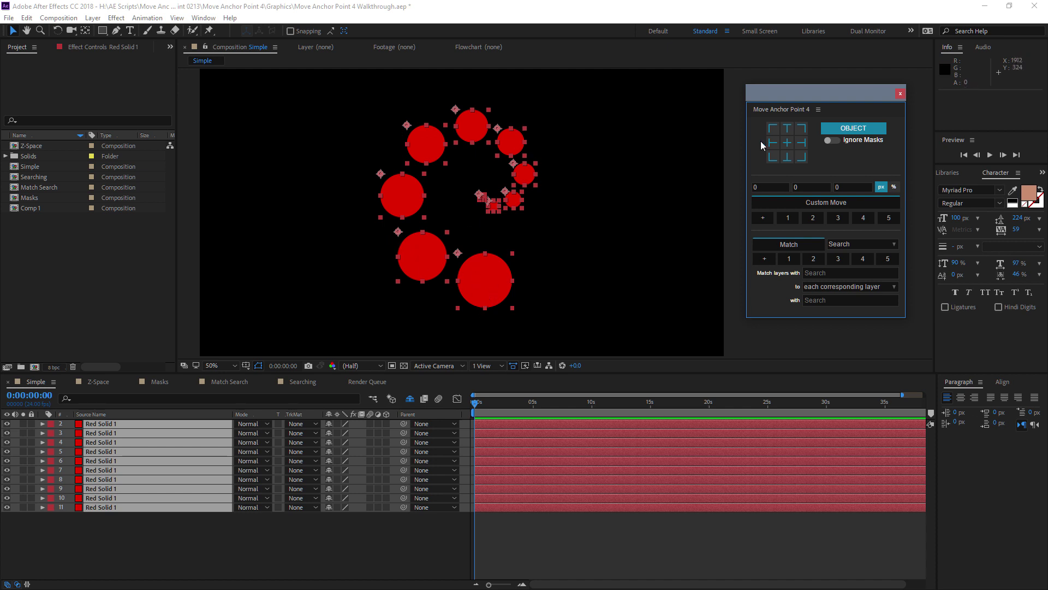
click(801, 157)
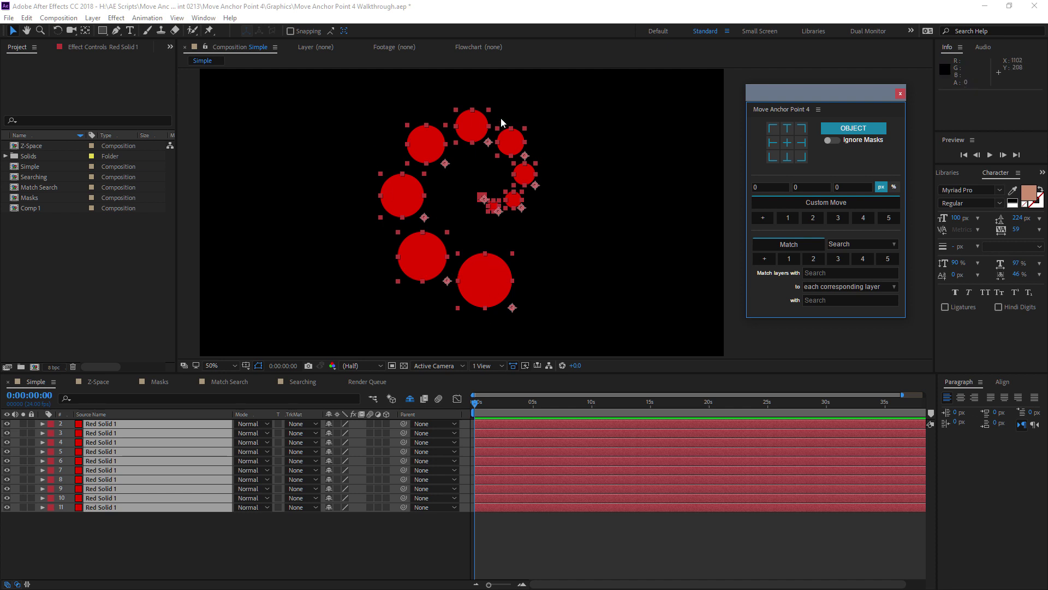
With the reference set to SELECTION, move the anchor points to the selection's bottom-right corner, top-left corner and centre
click(847, 127)
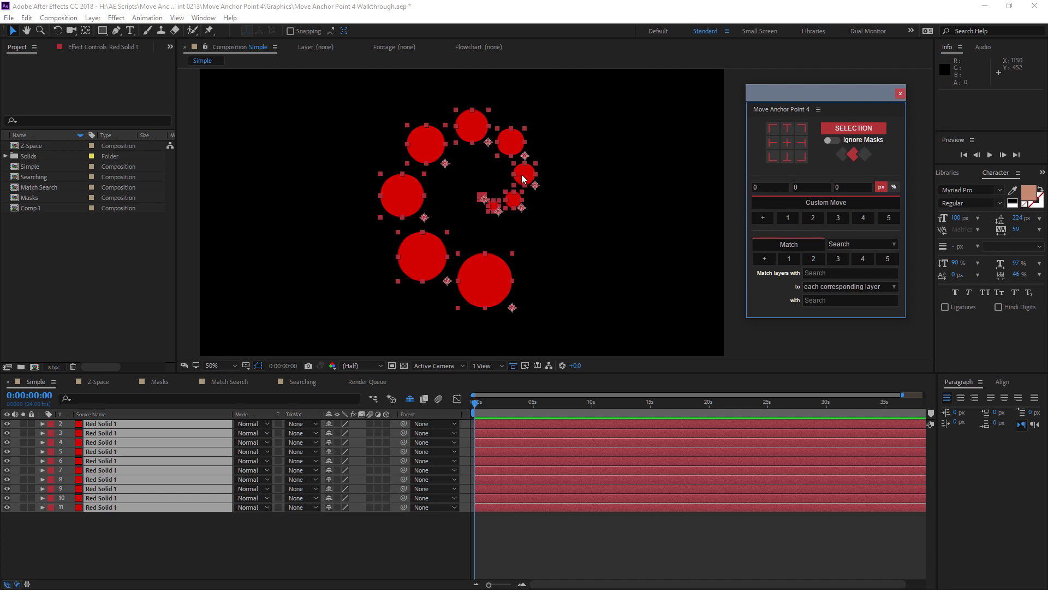
click(803, 156)
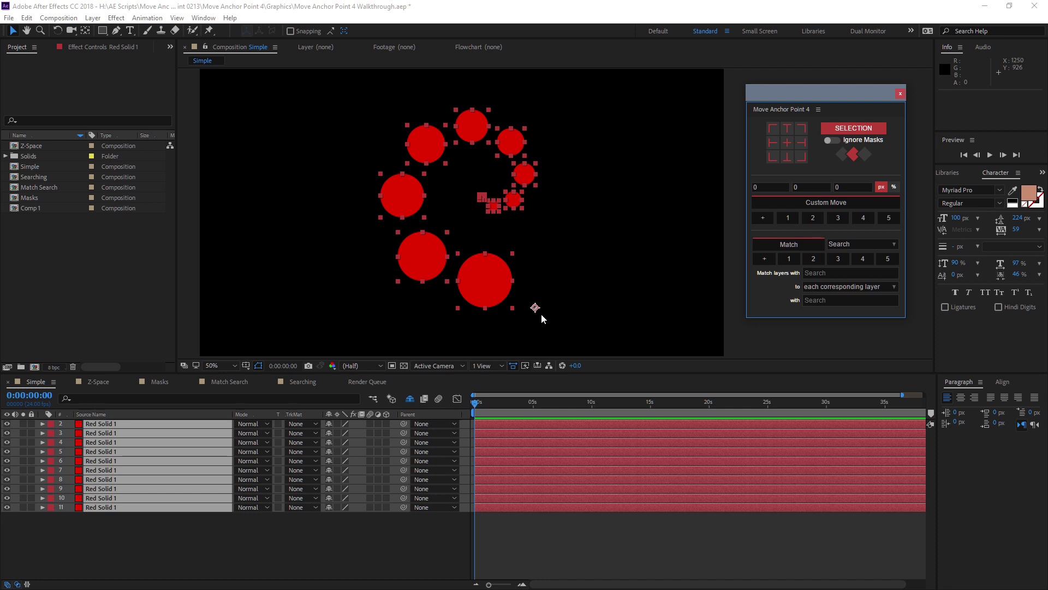
click(773, 129)
click(787, 142)
Check the anchor point position of individual Red Solid 1 layers, from layer 11 up to layer 5
click(165, 514)
click(159, 507)
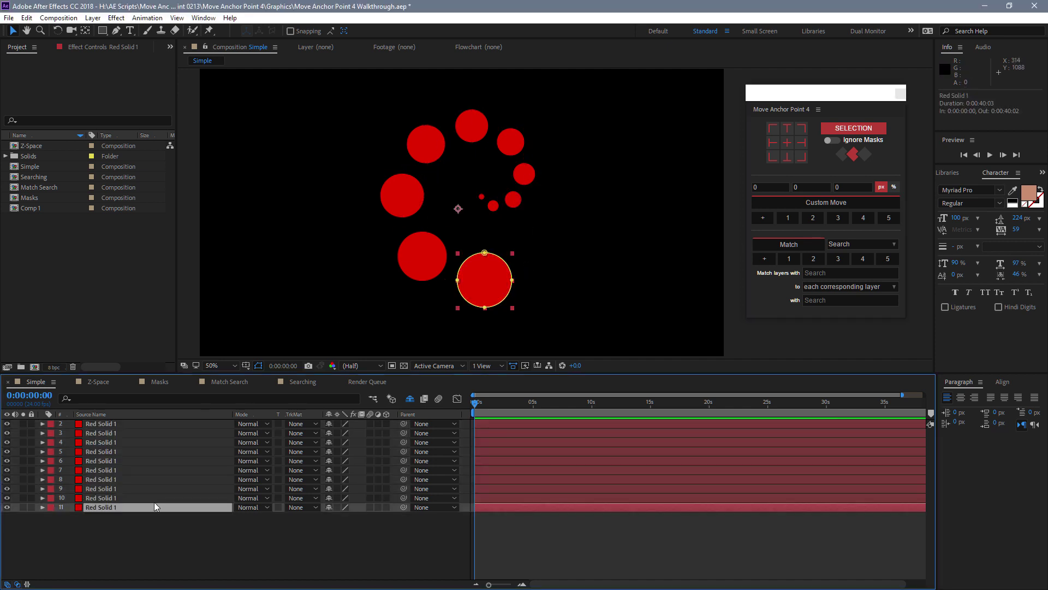
click(150, 498)
click(149, 486)
click(148, 479)
click(146, 470)
click(142, 461)
click(142, 453)
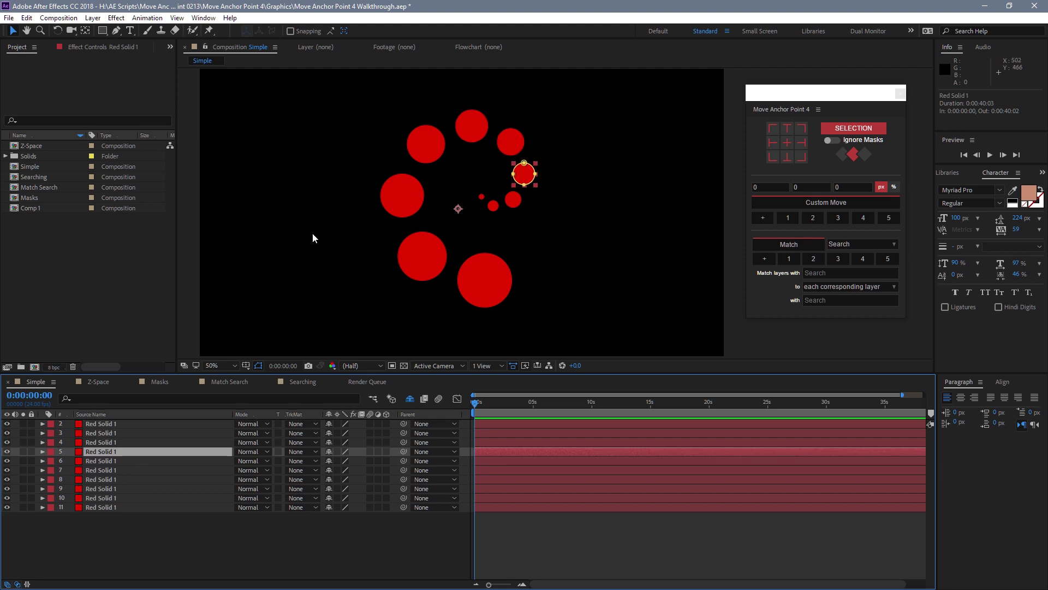
Select all Red Solid 1 layers and move their anchor points to the top-left corner using the COMPOSITION reference
drag(196, 546, 107, 421)
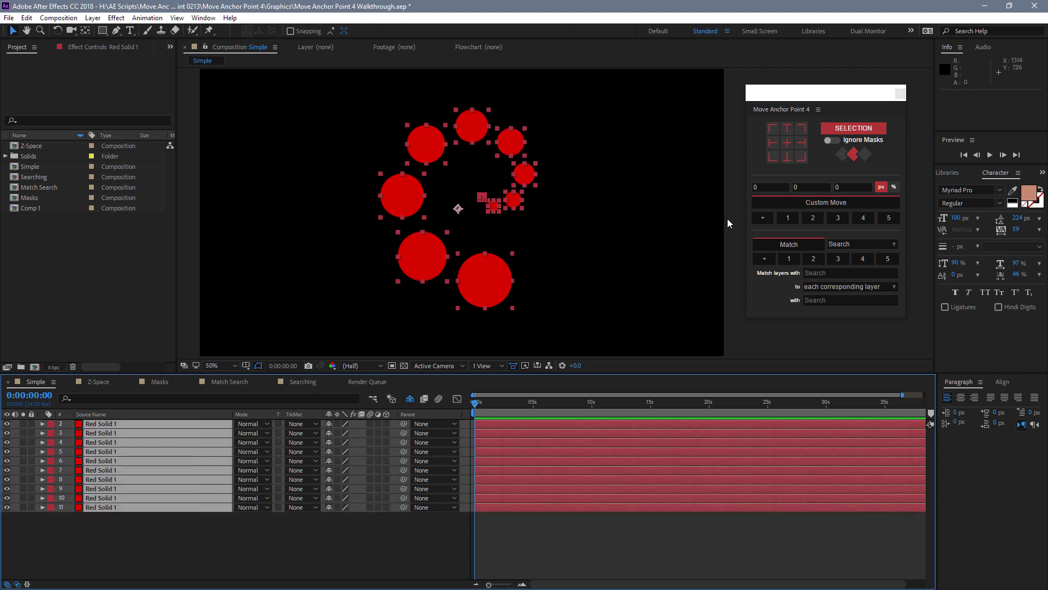
click(855, 129)
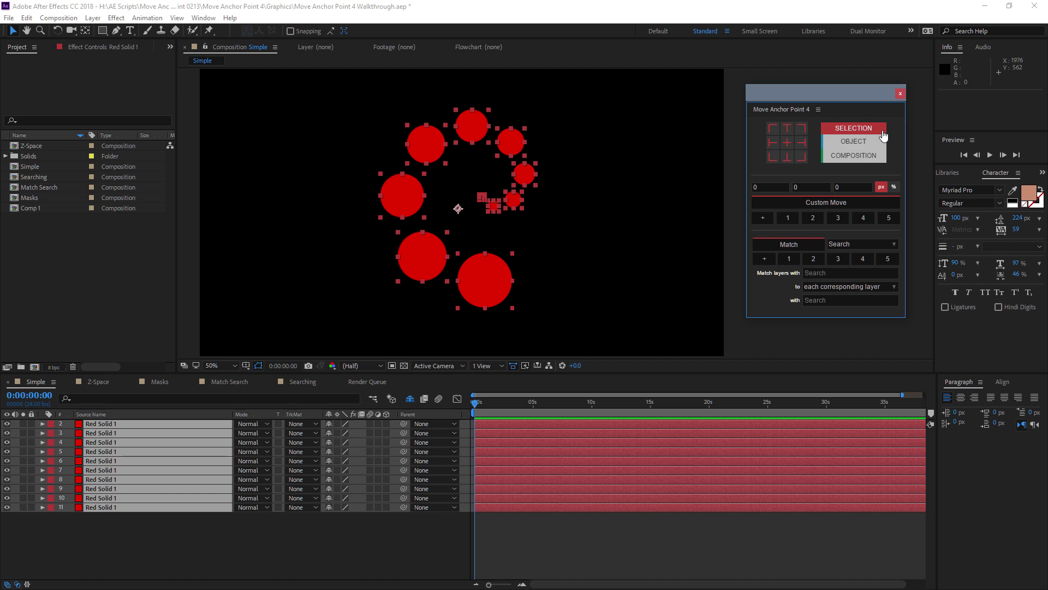
click(853, 155)
scroll(555, 209, down, 2)
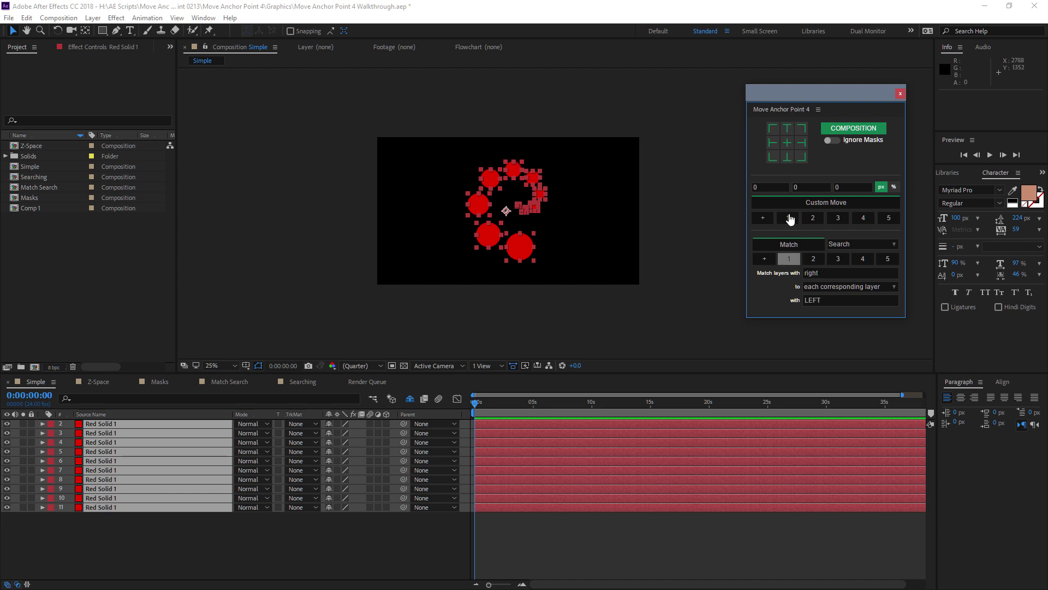
click(773, 128)
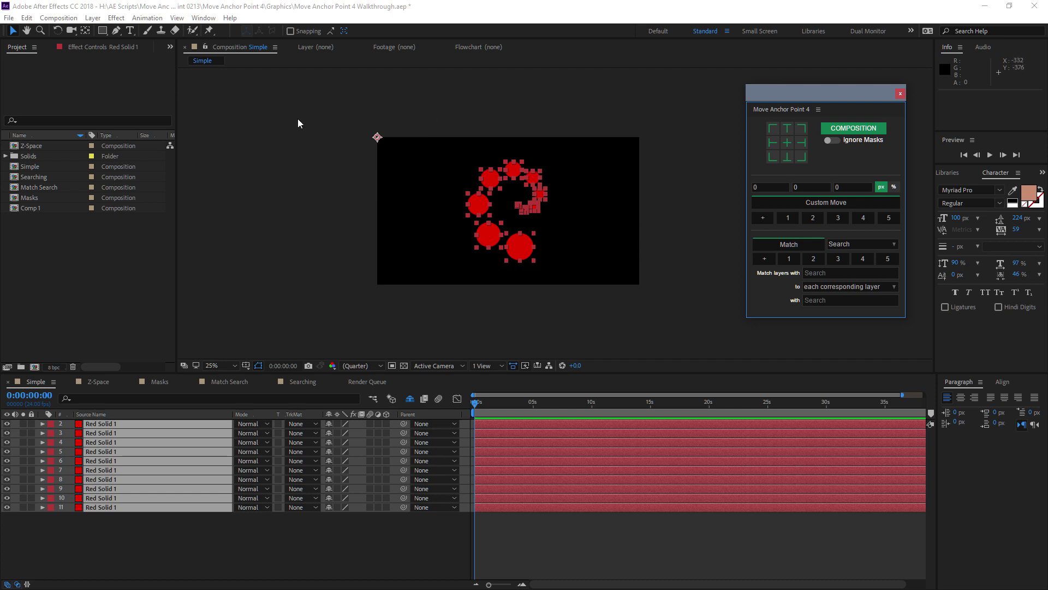
Move the anchor points to the composition's middle-left, bottom-left, bottom-centre, middle-right, top-centre and centre
click(773, 143)
click(773, 156)
click(786, 158)
click(801, 142)
click(792, 128)
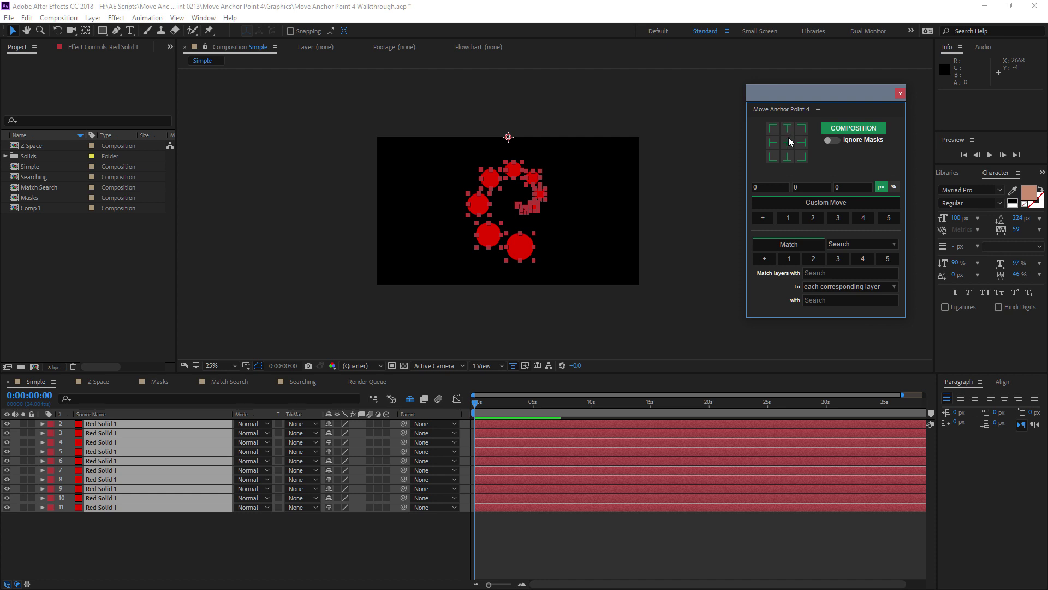
key(period)
key(period)
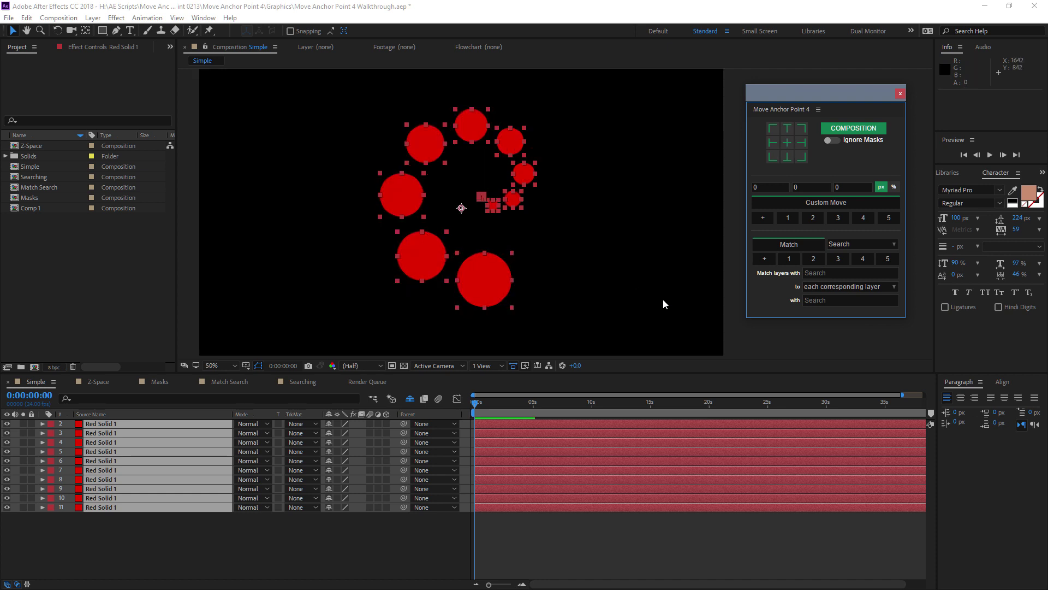
Set the reference to OBJECT and centre each selected layer's anchor point on its own circle
click(853, 129)
click(858, 145)
click(786, 142)
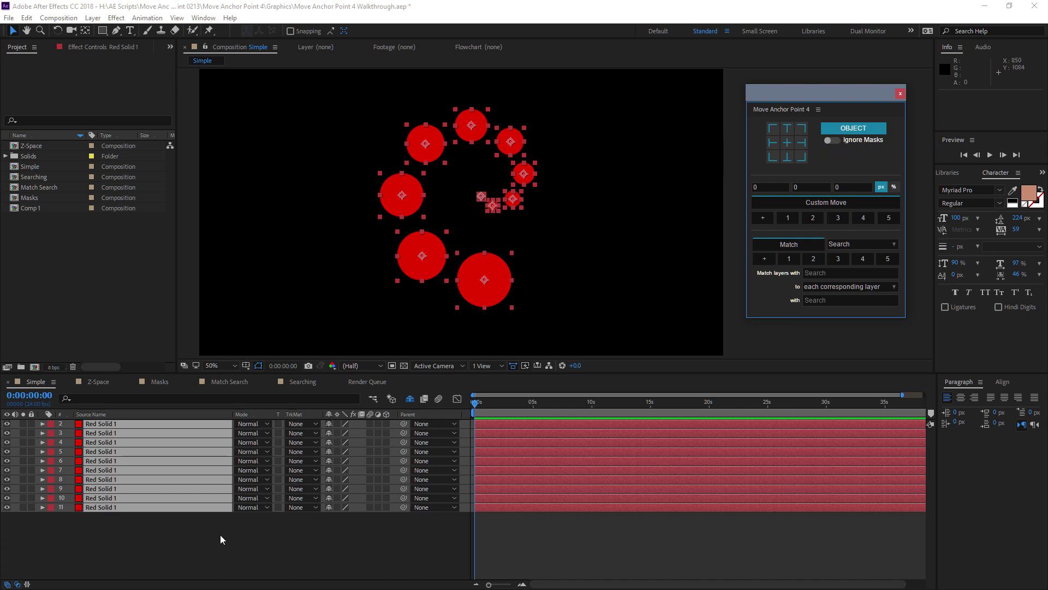
In the Masks composition, centre the anchor point of the "Ignore Masks?" text layer
click(159, 382)
click(131, 424)
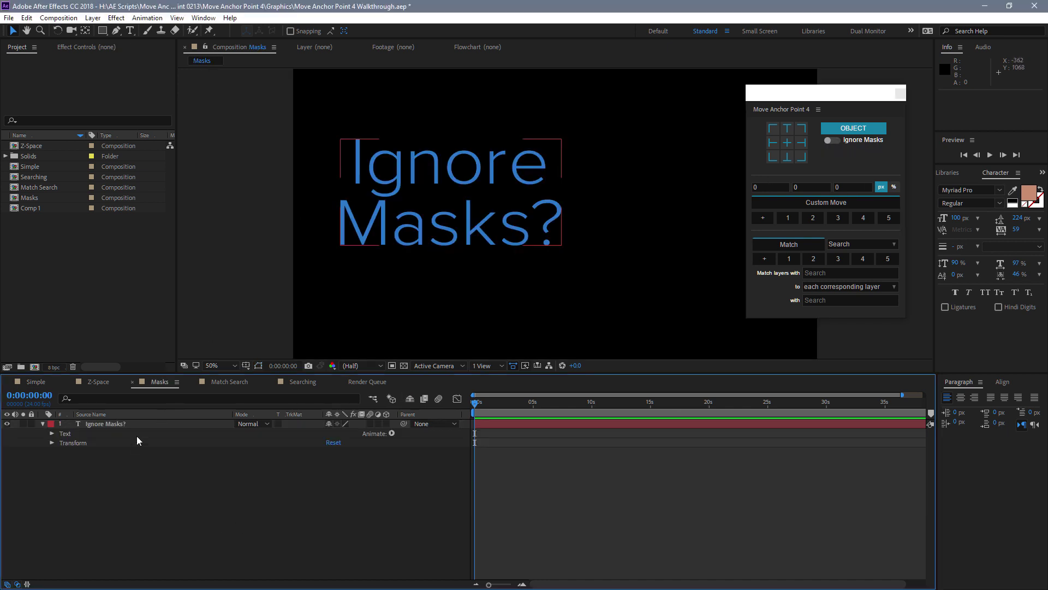
click(129, 423)
click(787, 143)
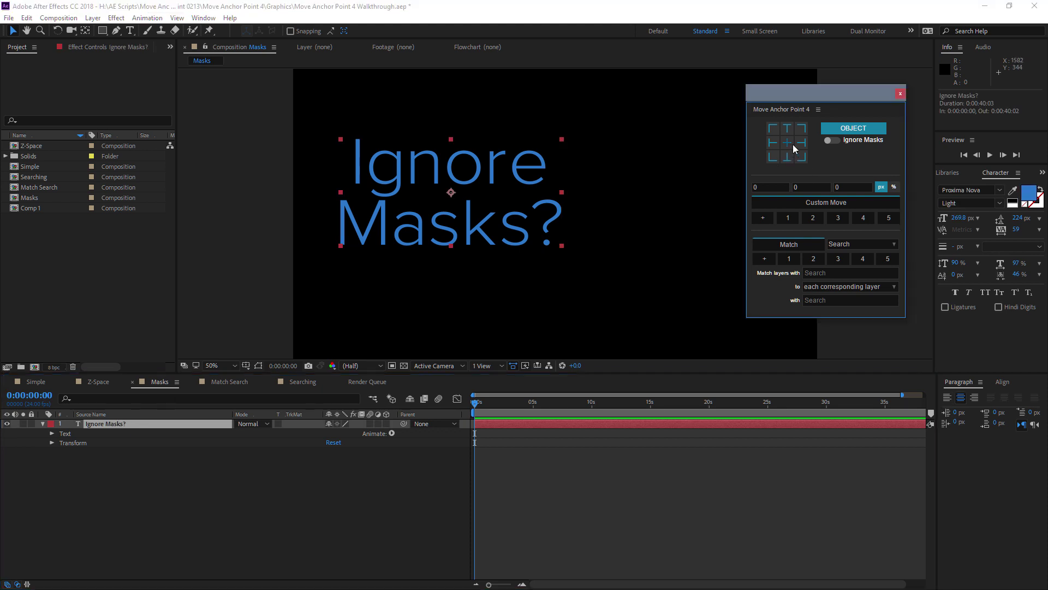
Draw a rectangular mask over the first part of the "Ignore Masks?" text layer, reselect the layer and hide the mask outline
click(787, 143)
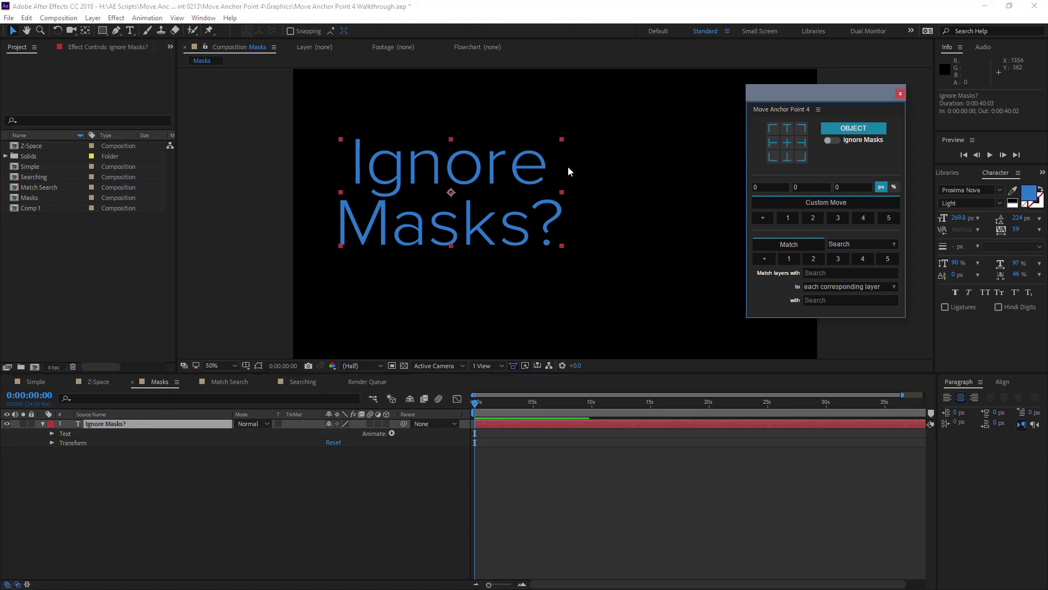
click(103, 30)
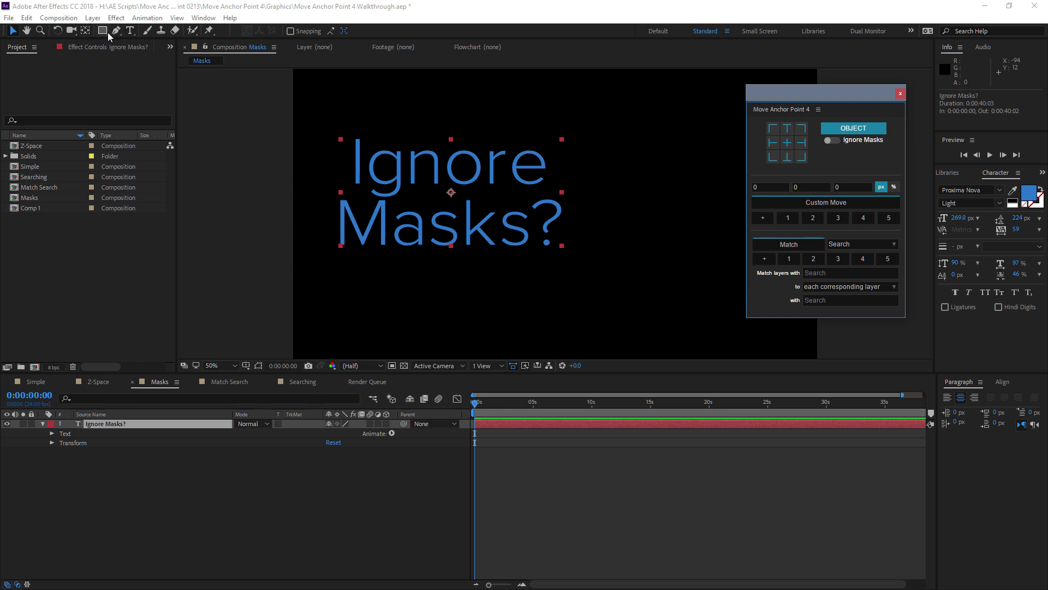
drag(331, 126, 472, 265)
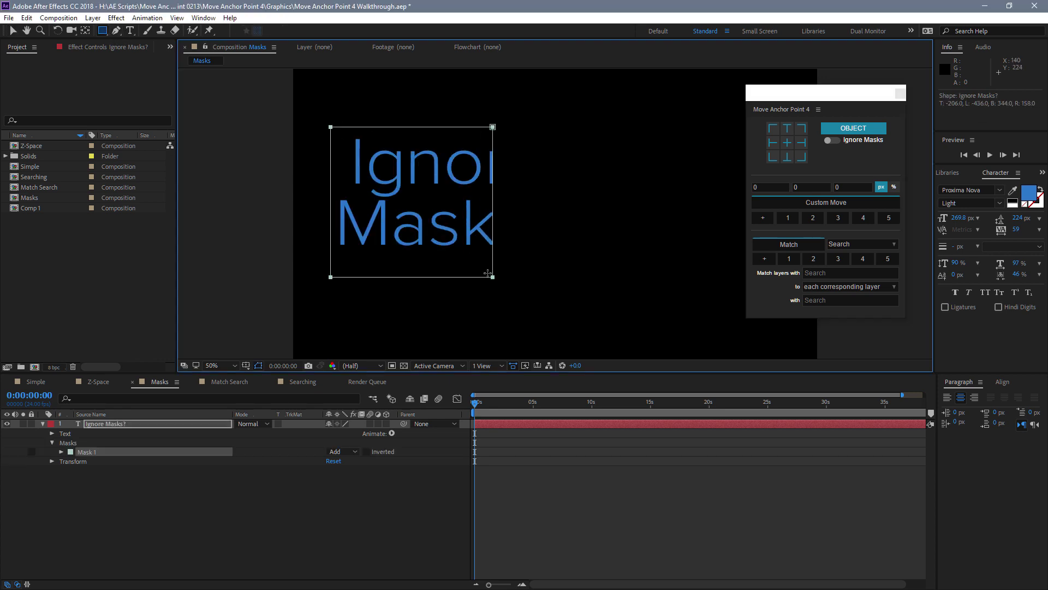
click(176, 425)
click(259, 366)
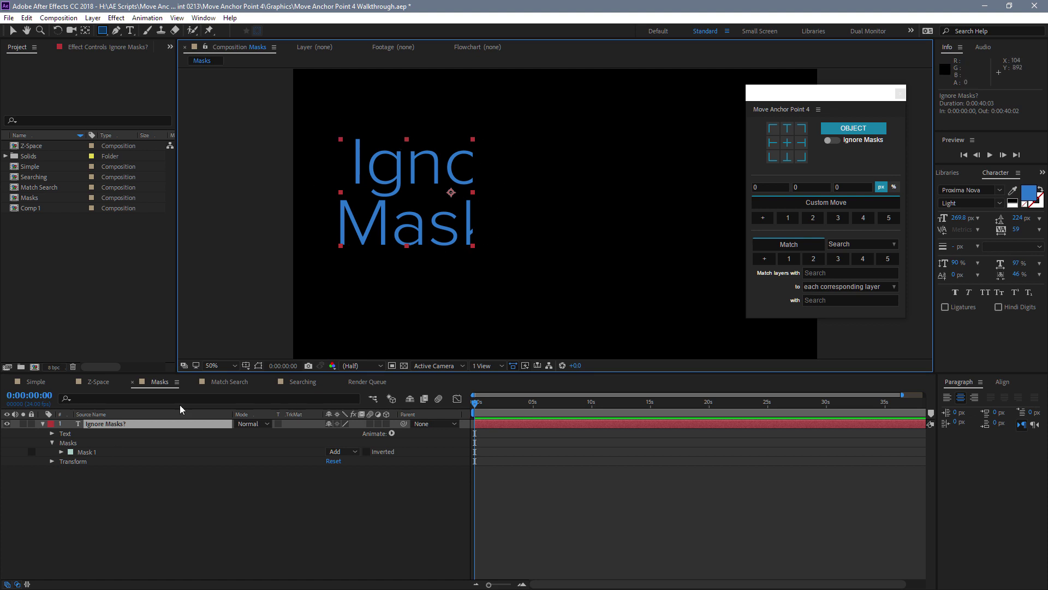
Move the text layer's anchor point to the masked area's centre, middle-left, top-left, top-right, middle-right and back to its centre
click(792, 143)
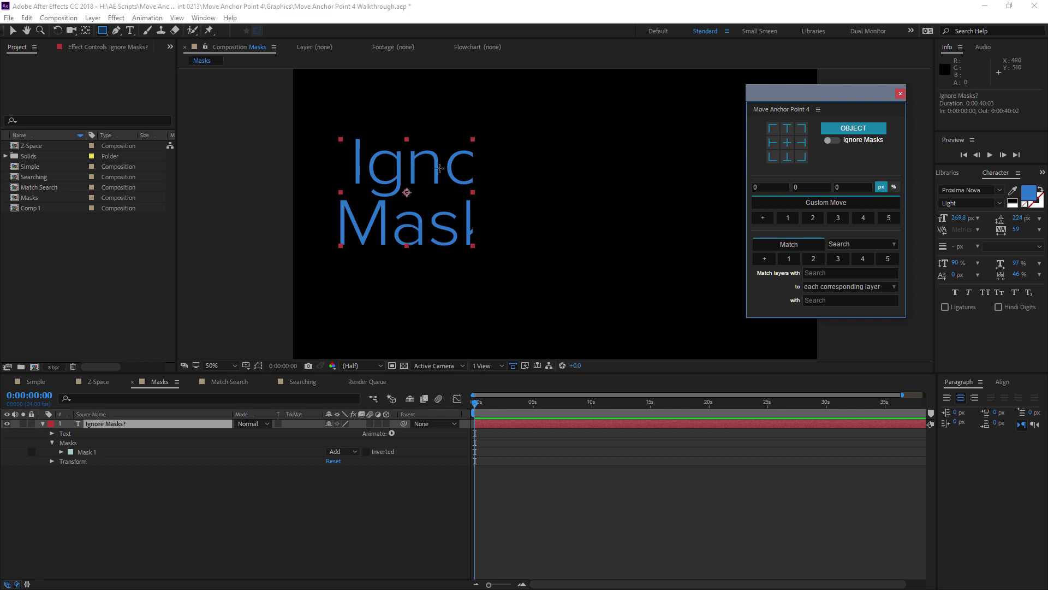
click(773, 142)
click(773, 128)
click(801, 128)
click(801, 143)
click(787, 142)
Turn on Ignore Masks, centre the anchor point on the full text, and set Mask 1's mode to None
click(834, 141)
click(787, 142)
click(353, 452)
click(336, 458)
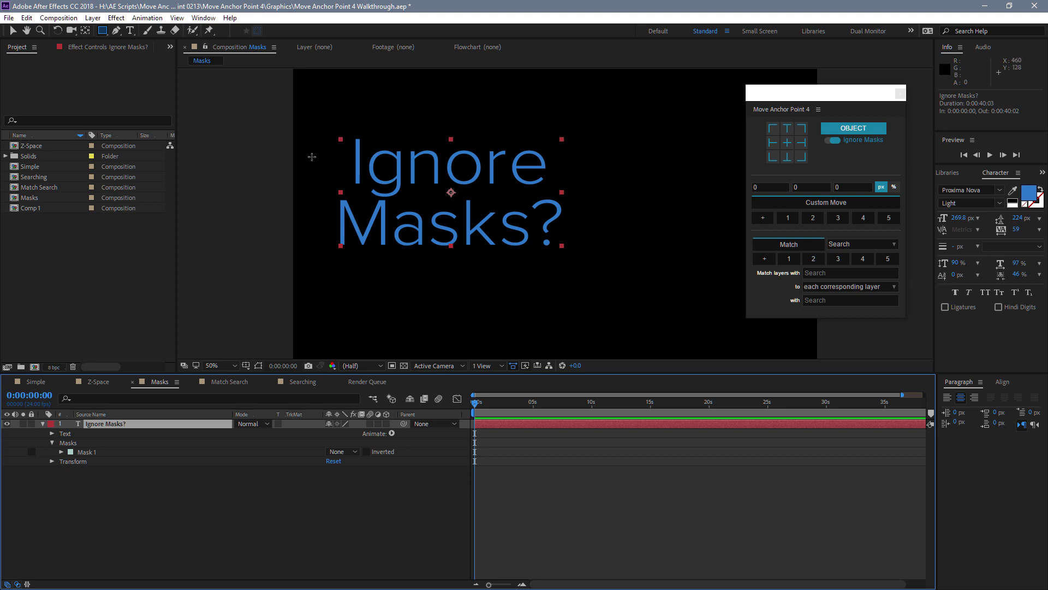
Set Mask 1's mode back to Add, reapply the anchor position, and turn off Ignore Masks
click(348, 450)
click(350, 475)
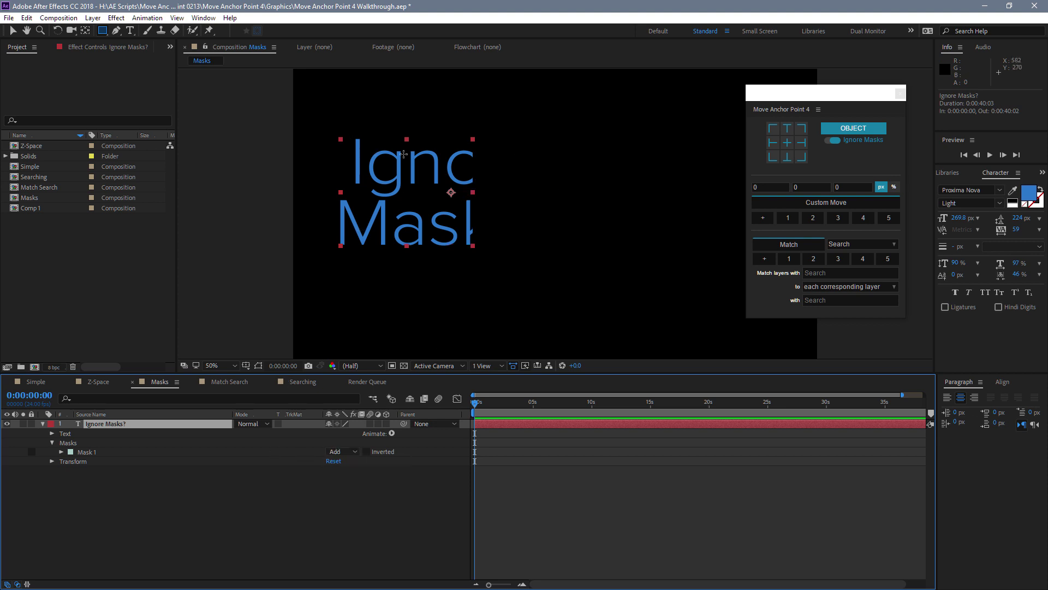
click(778, 143)
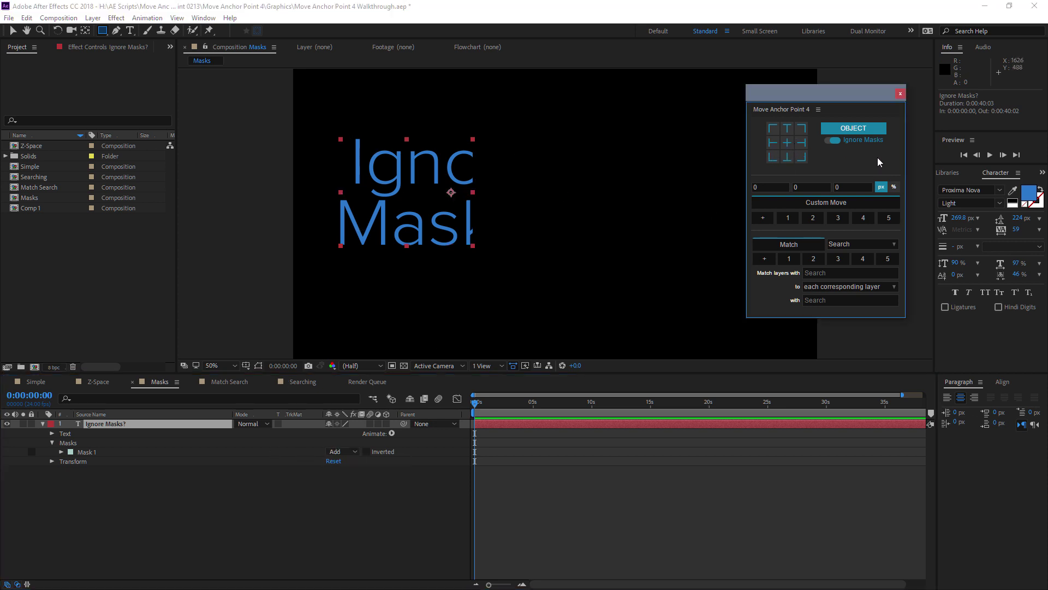
click(835, 140)
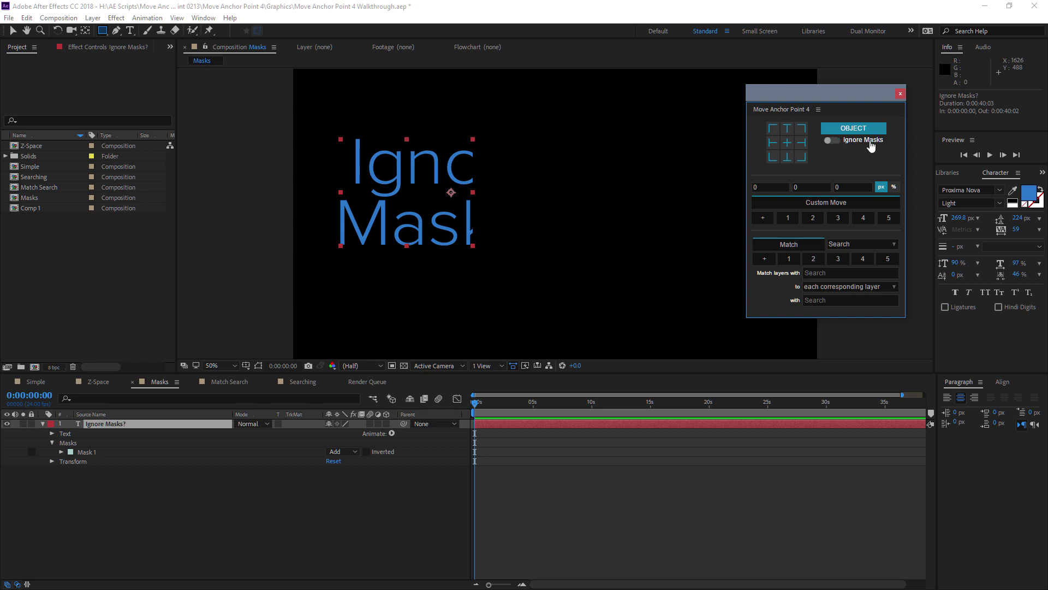
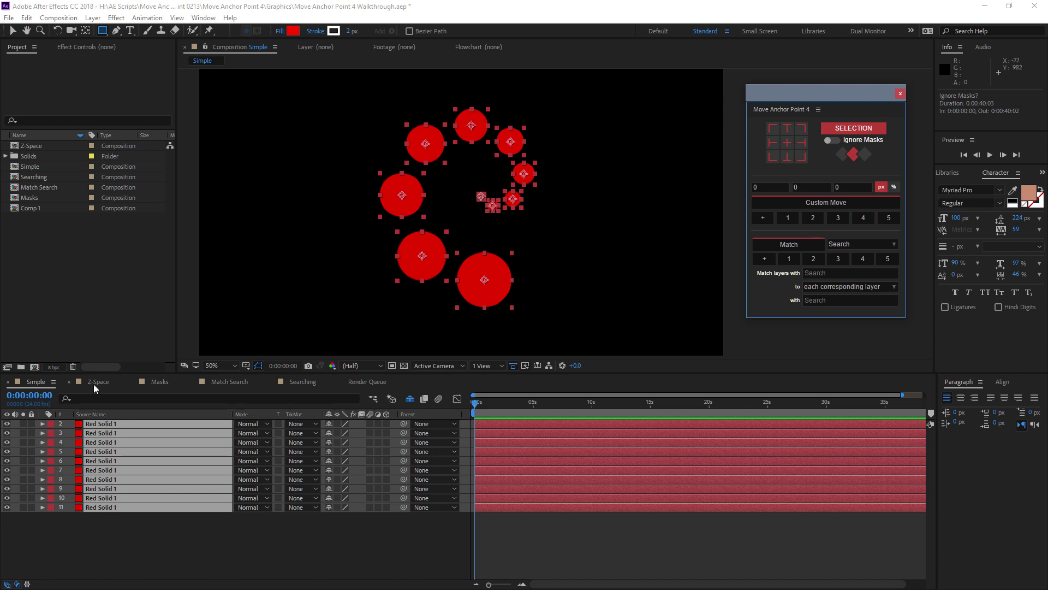
In the Z-Space composition, select all Red Solid 1 layers and orbit the camera to show them in depth
click(93, 384)
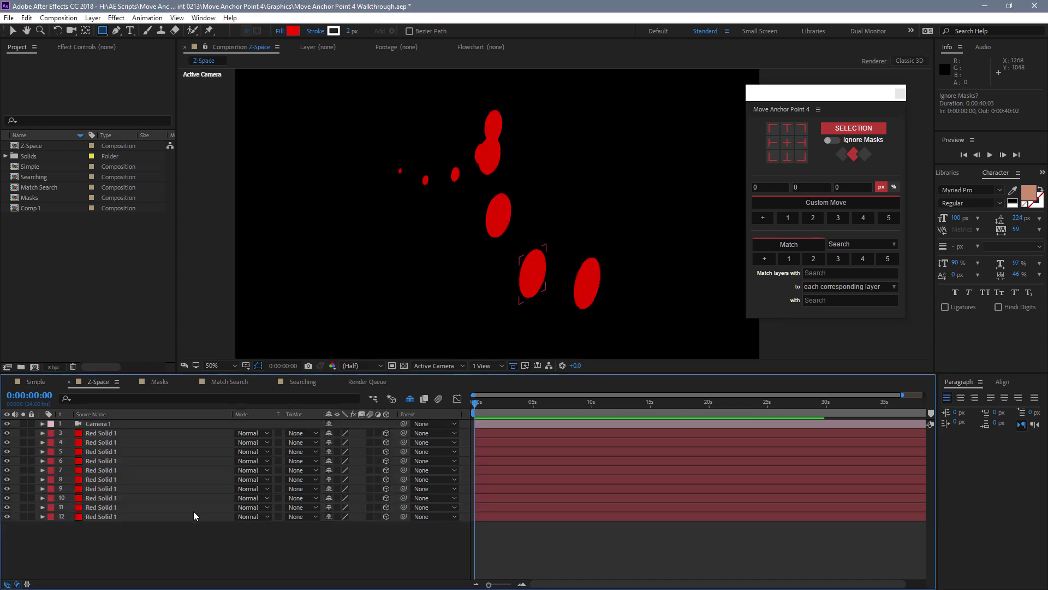
drag(162, 549, 113, 434)
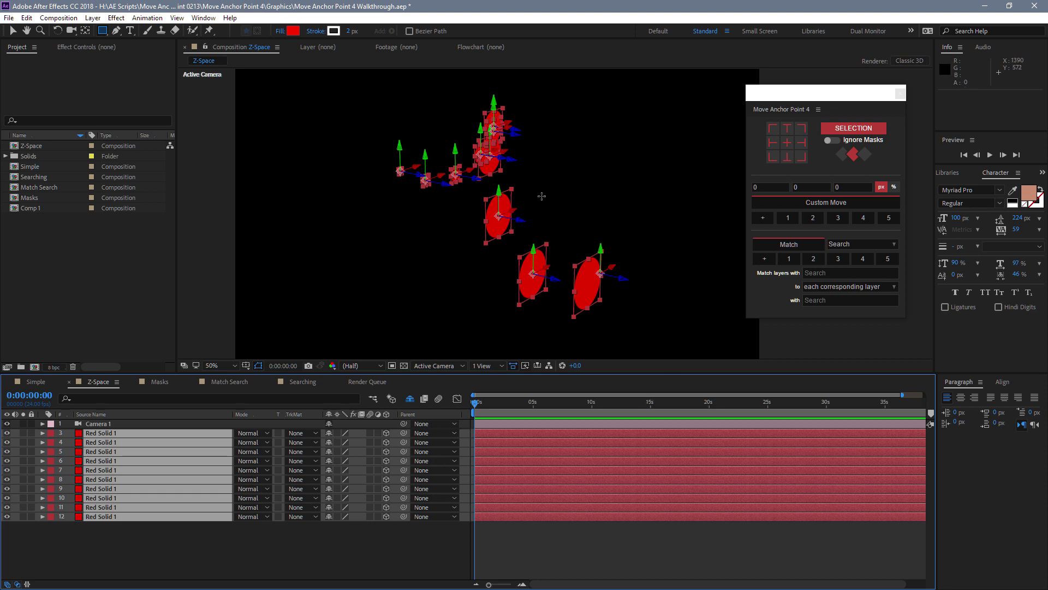
click(71, 30)
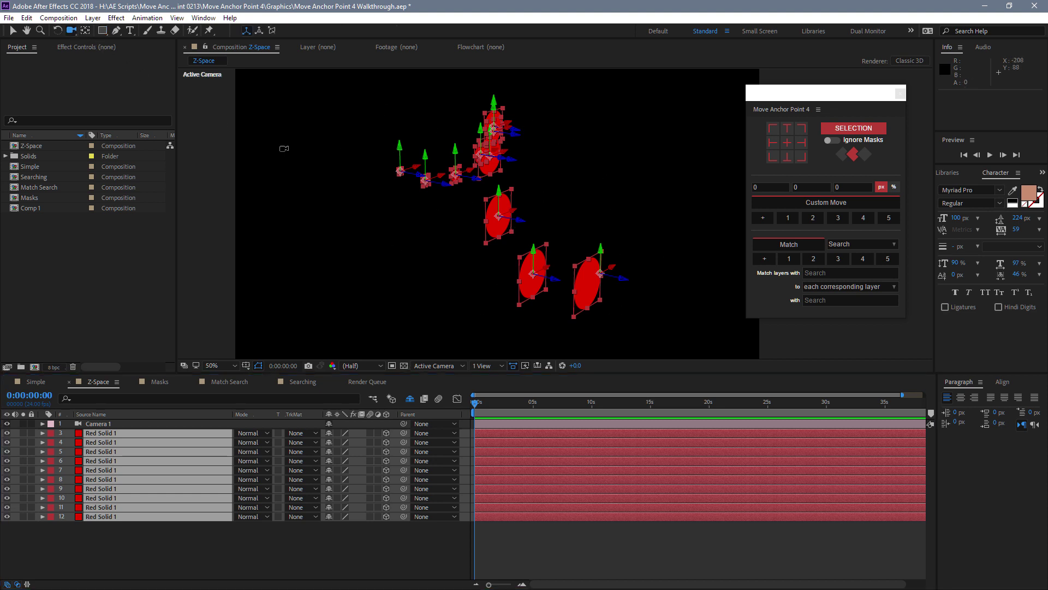
drag(281, 145, 387, 208)
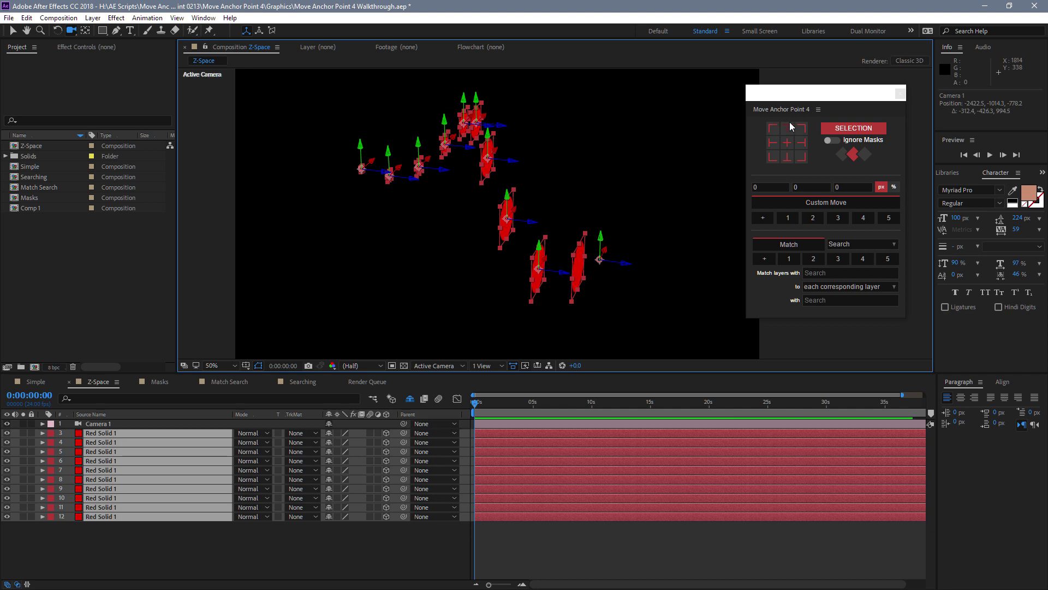
Set the reference to OBJECT and move the anchor points around each circle's edges and corners, ending at its own centre
click(852, 133)
click(768, 130)
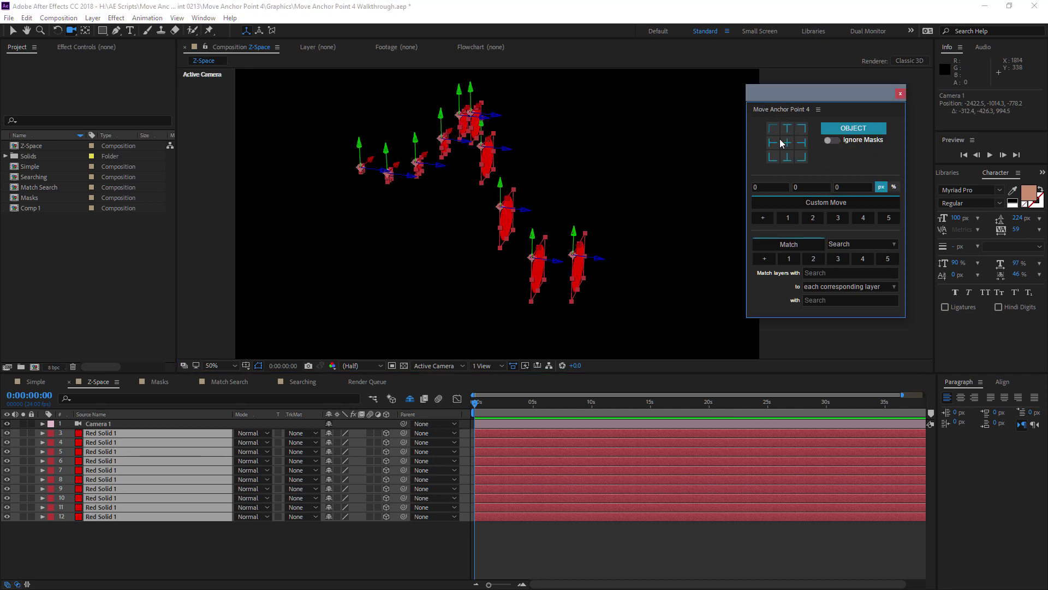
click(780, 143)
click(772, 143)
click(786, 158)
click(787, 143)
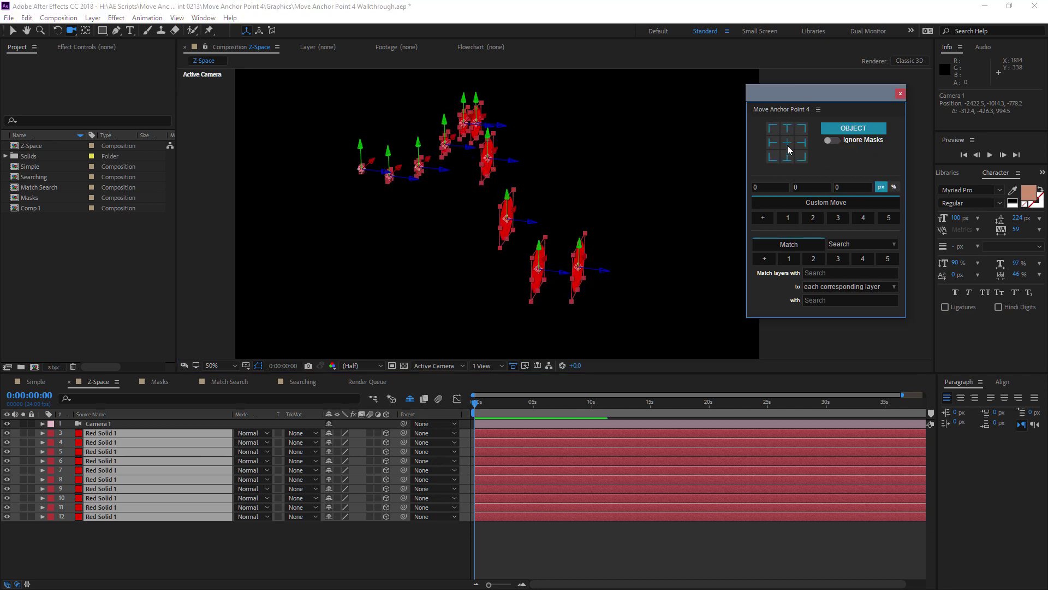
click(803, 141)
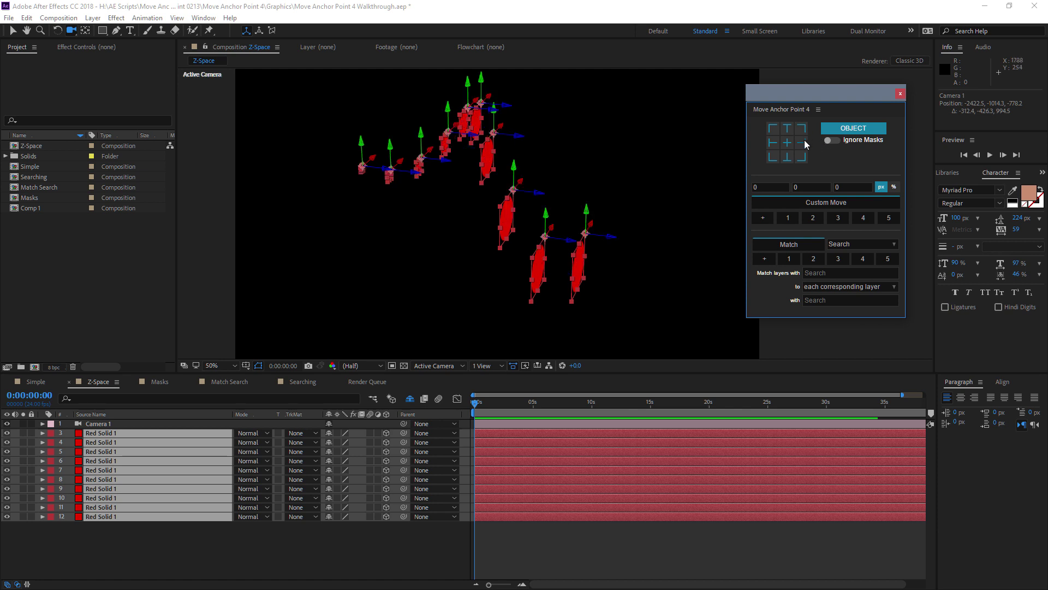
click(789, 158)
click(773, 156)
click(788, 142)
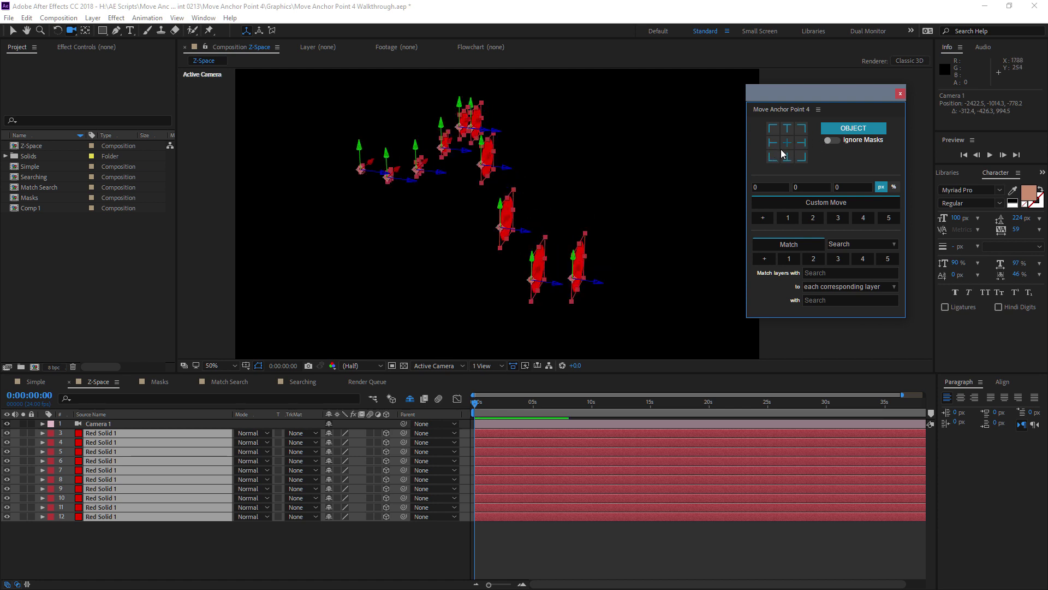
Switch the reference to SELECTION and orbit the camera to view the circles' Z-depth spread from the side
click(863, 131)
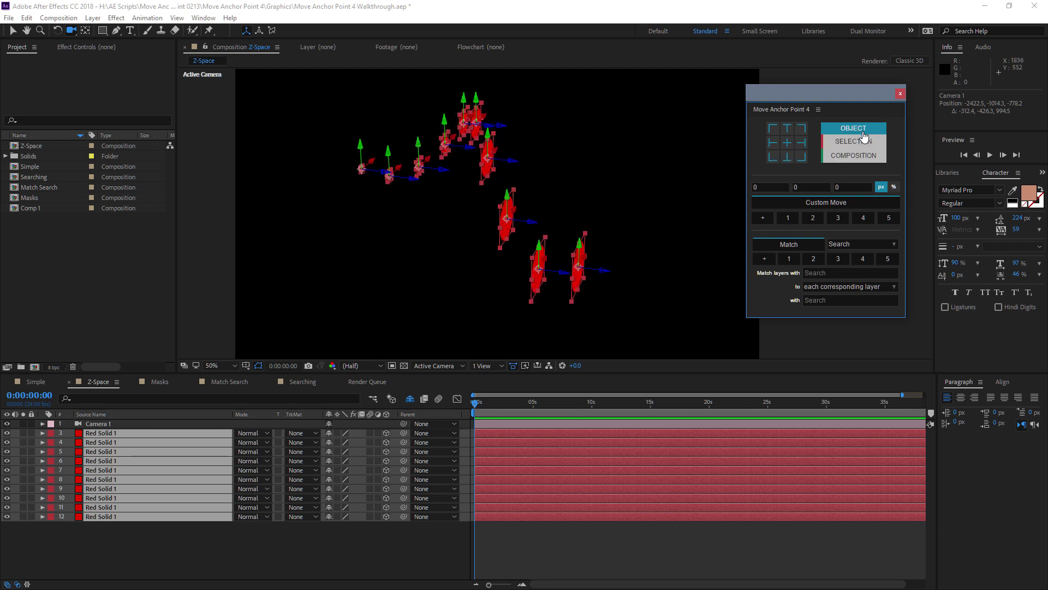
click(861, 141)
click(850, 155)
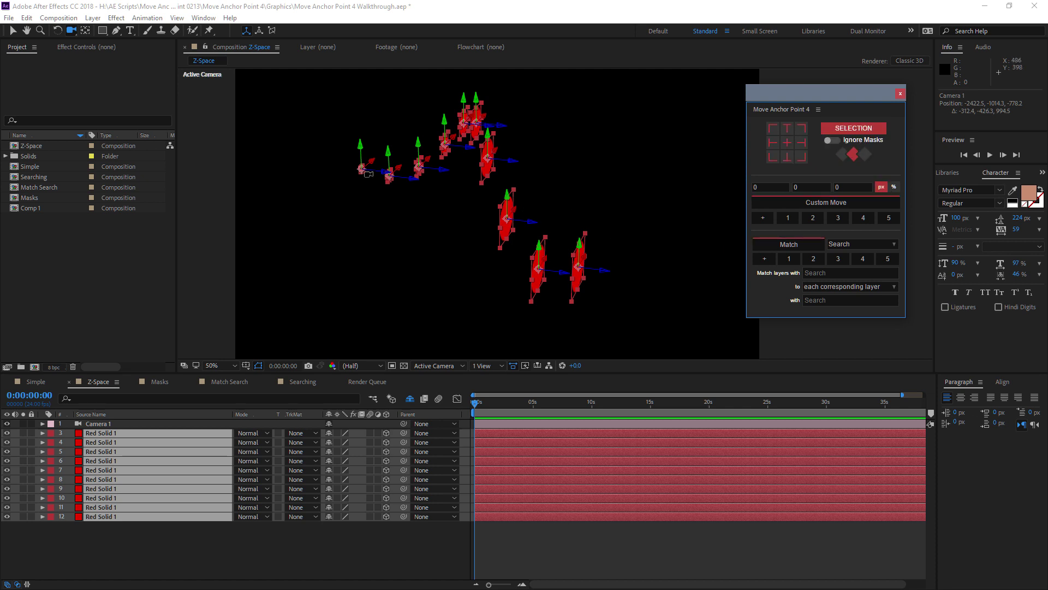
drag(369, 174, 437, 208)
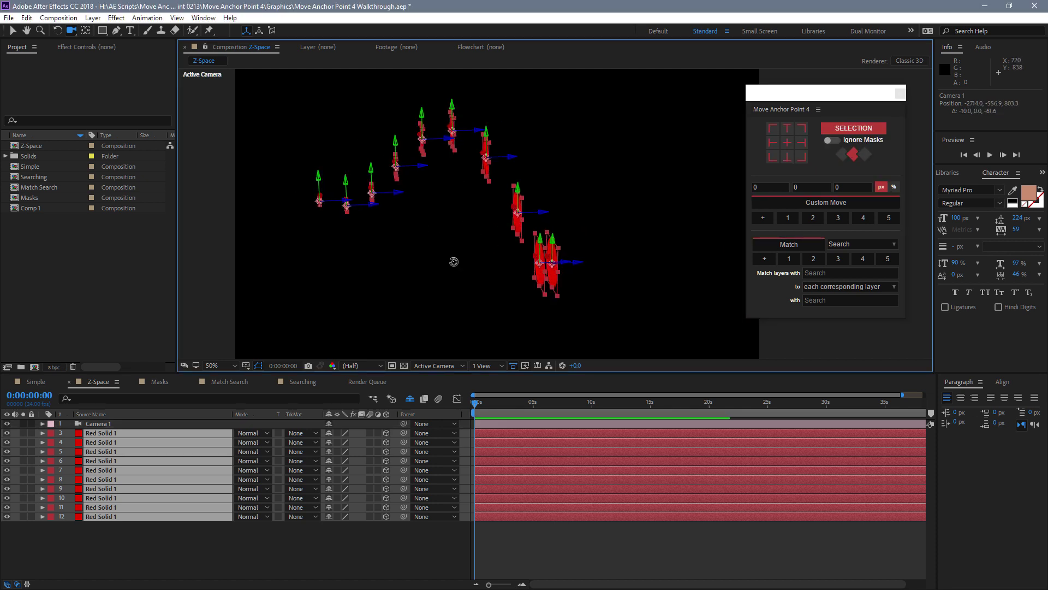
drag(453, 262, 449, 243)
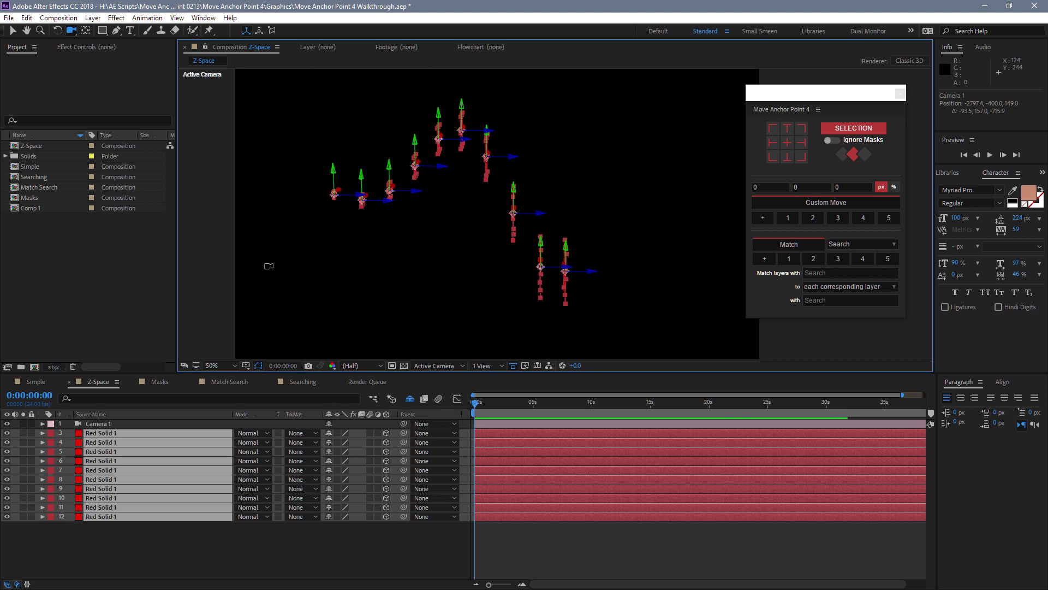
drag(568, 216, 845, 187)
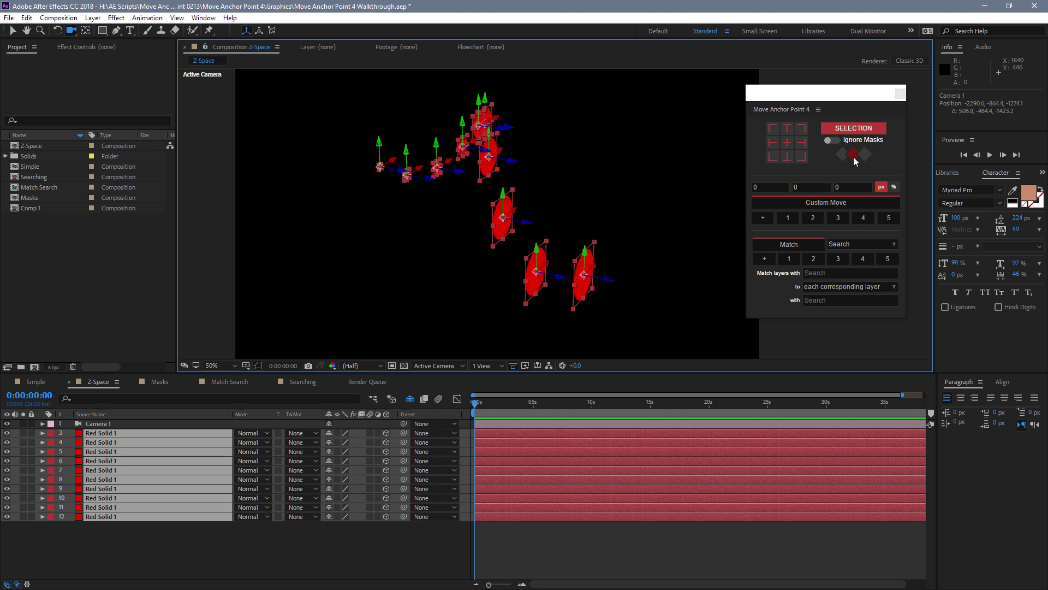
Choose the middle Z-depth option and centre all anchor points on the selection
click(854, 155)
drag(719, 142, 472, 251)
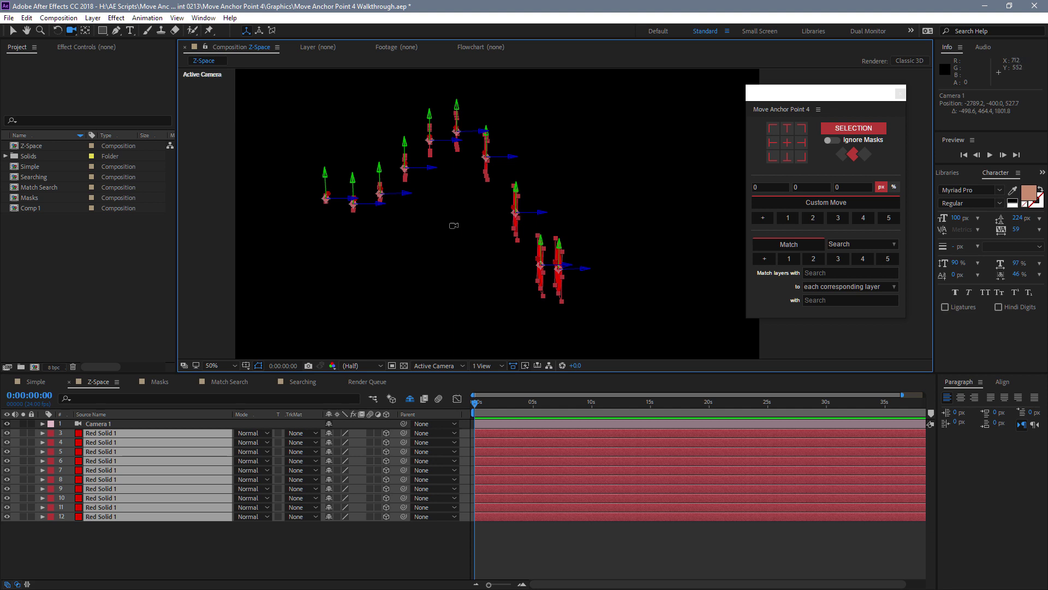
scroll(453, 225, down, 2)
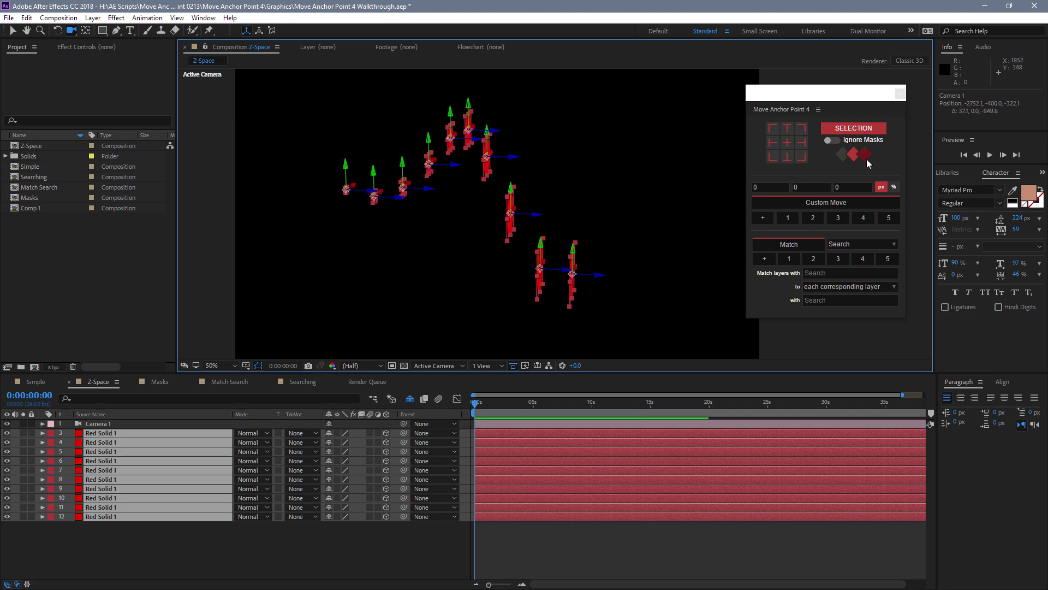
click(844, 157)
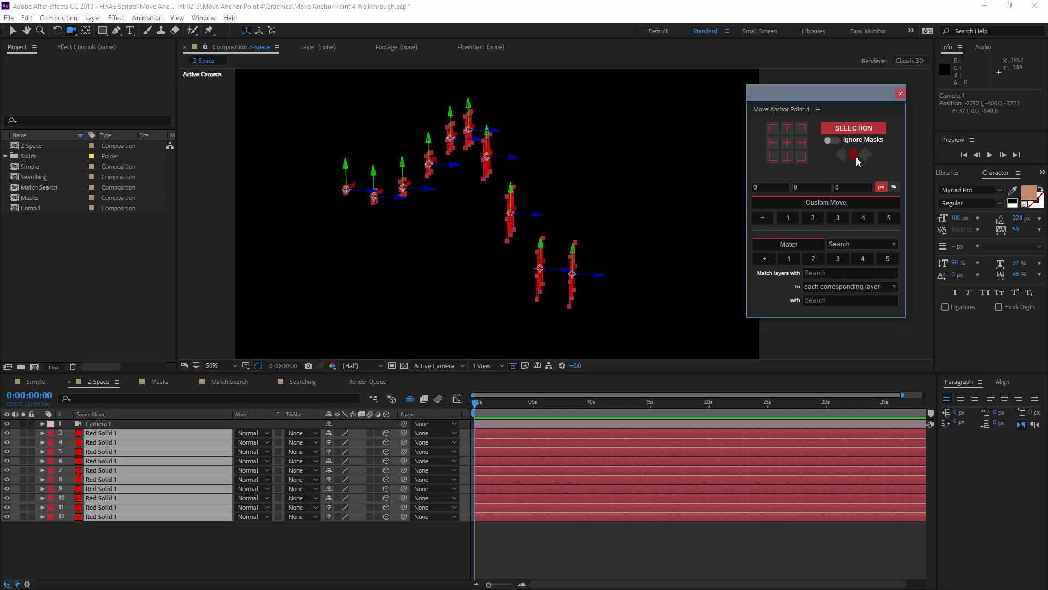
click(854, 157)
drag(415, 240, 600, 208)
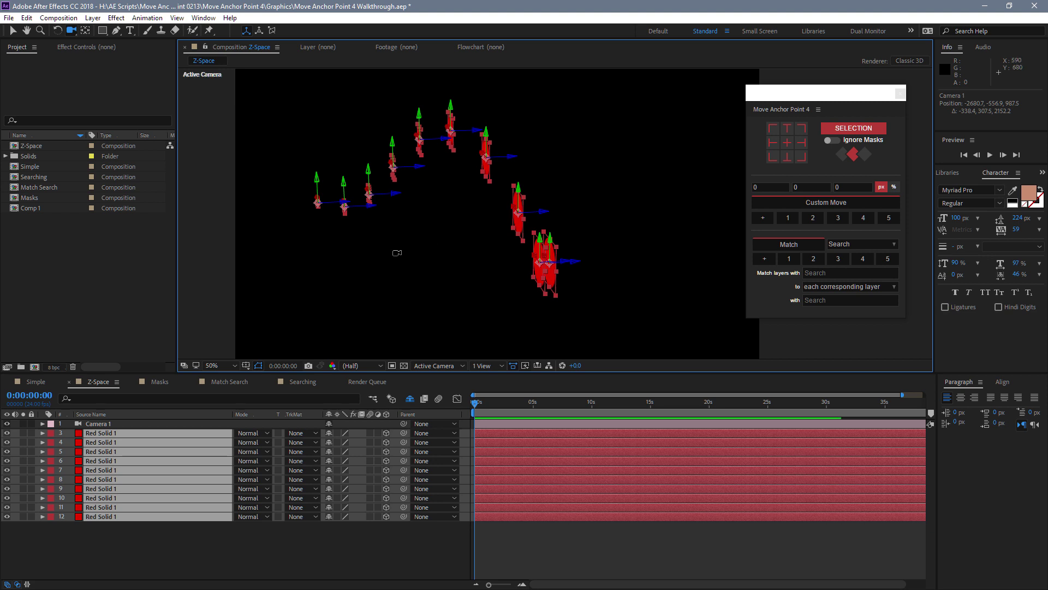
drag(396, 251, 431, 251)
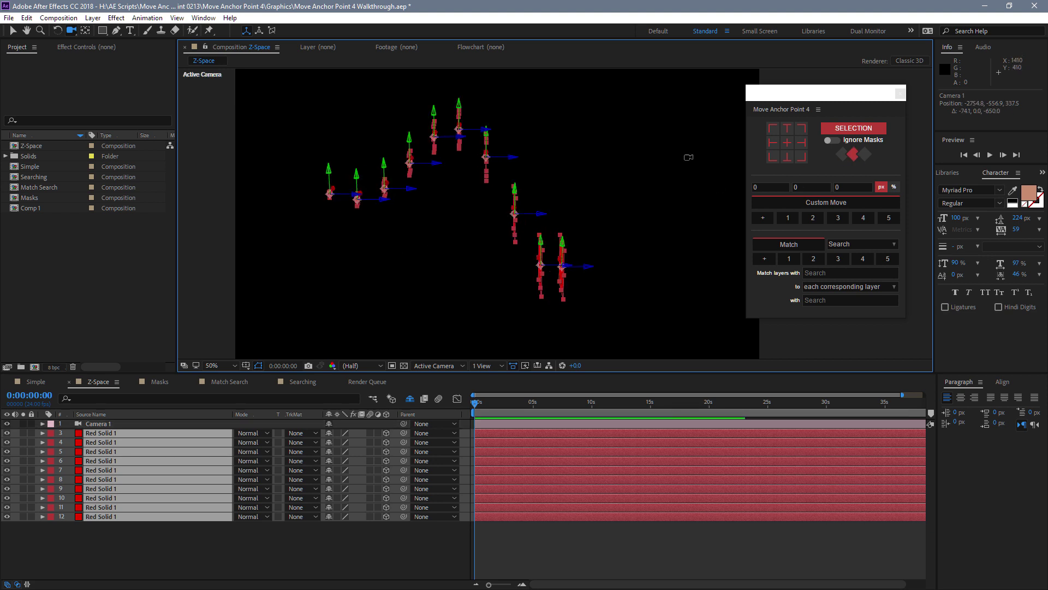
click(787, 144)
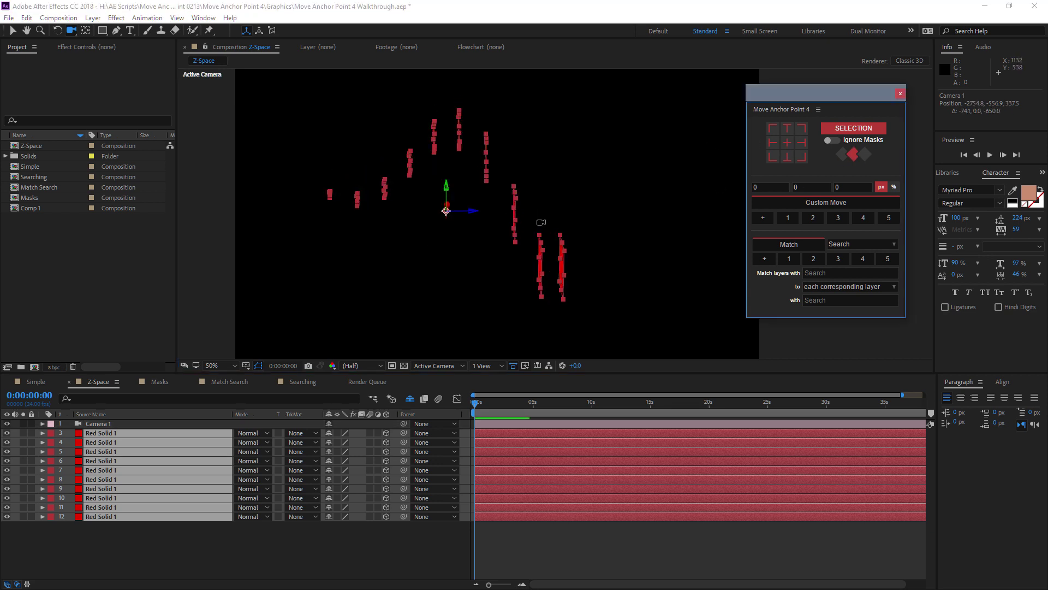
Move the centred anchor points to the selection's front Z depth and then its back Z depth, inspecting the placement from different angles
drag(435, 260, 474, 267)
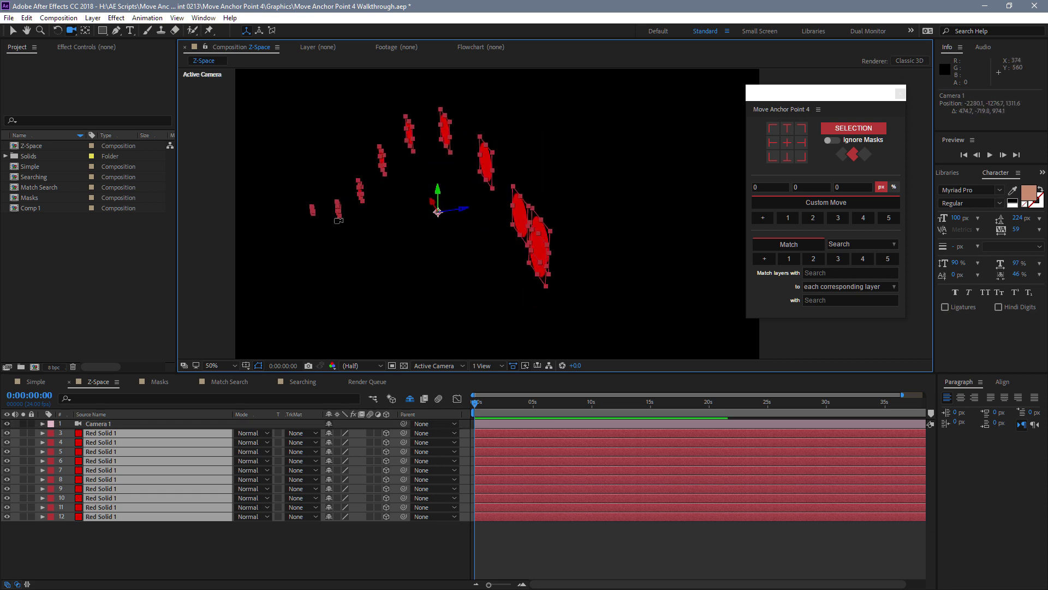
drag(446, 213, 482, 271)
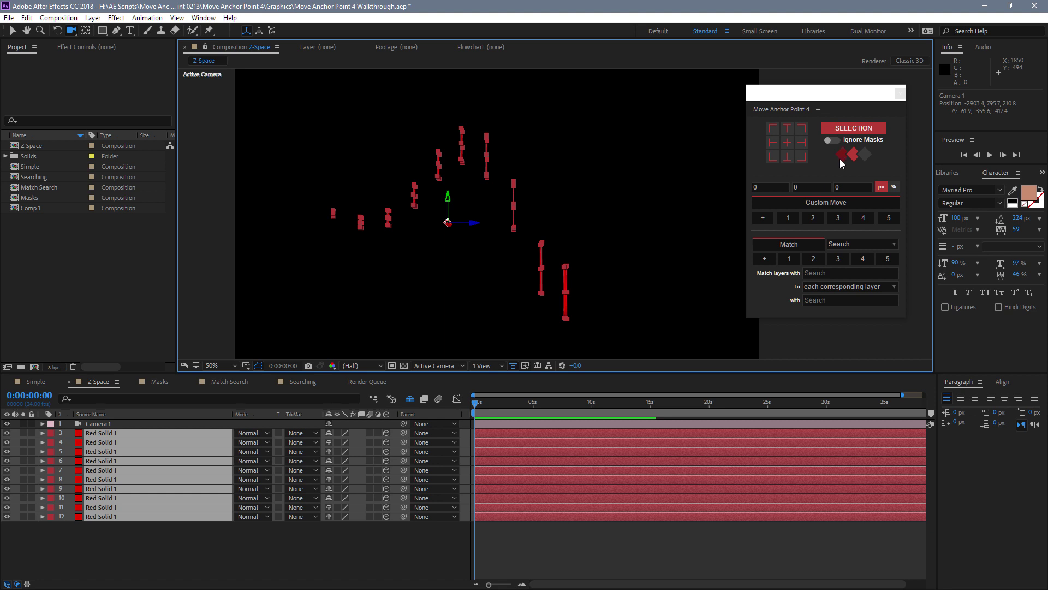
click(843, 159)
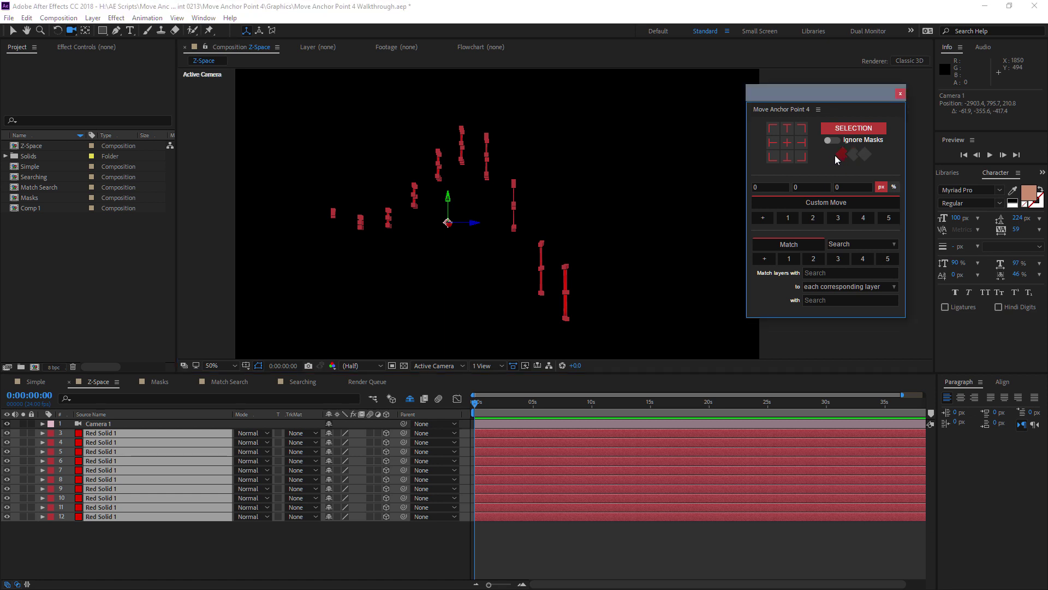
click(787, 142)
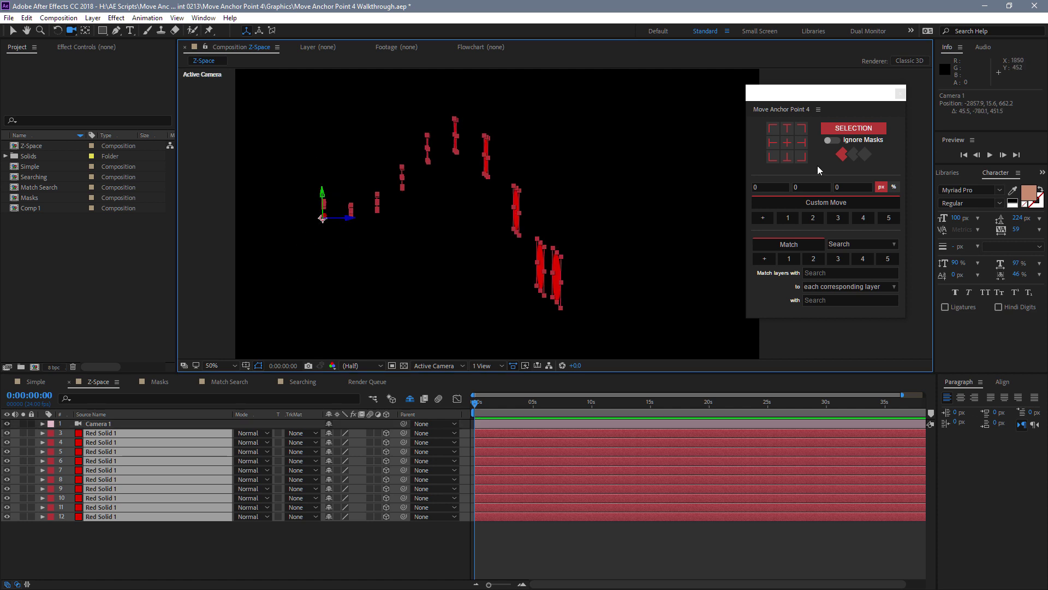
click(865, 155)
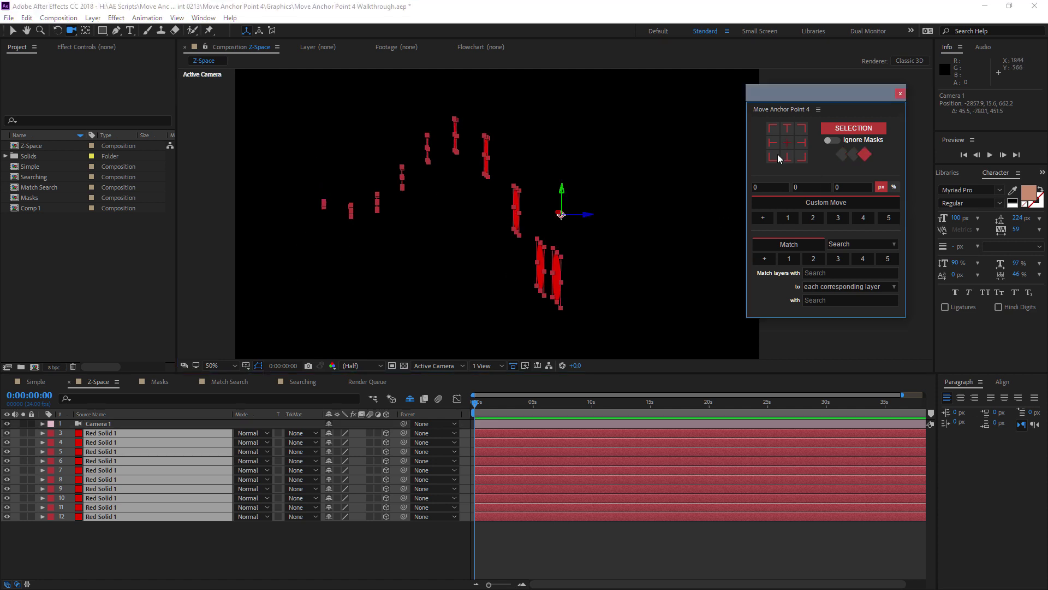
drag(590, 262, 558, 156)
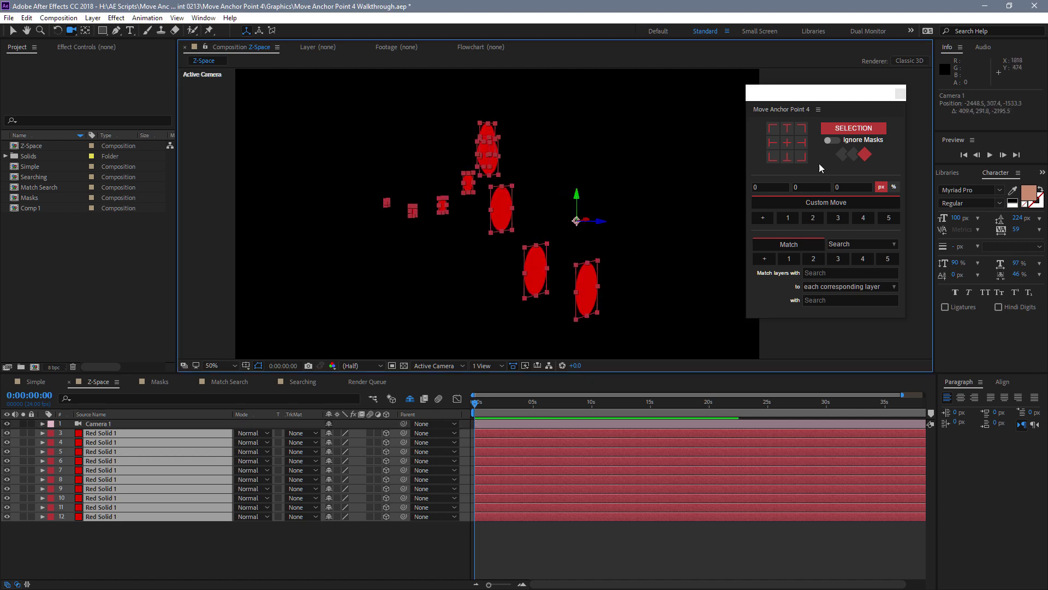
Set the extension's Points Z to 6 in its settings and save them
right_click(819, 162)
key(Escape)
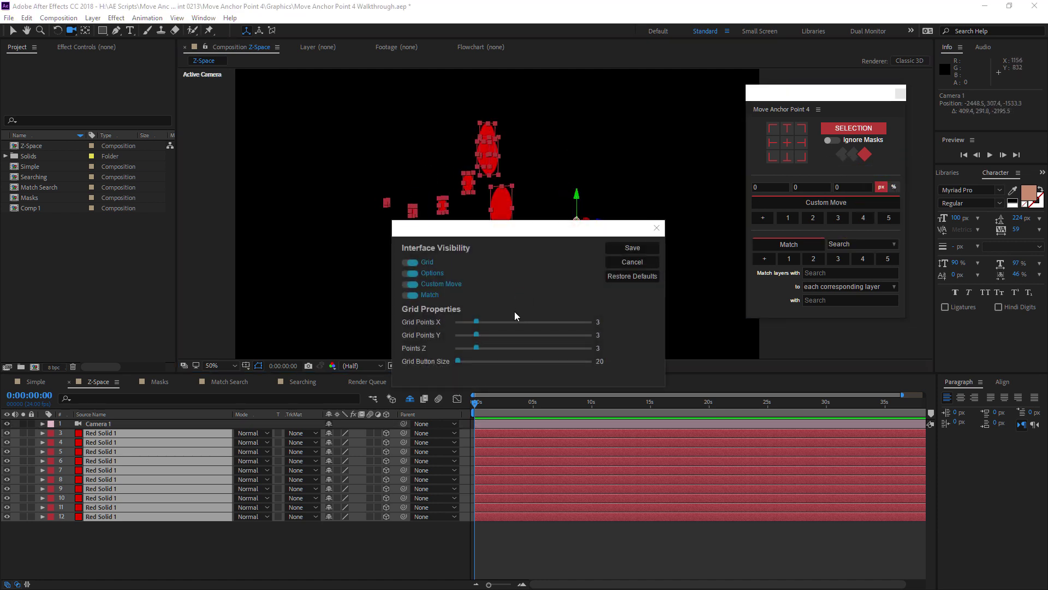
drag(478, 349, 534, 352)
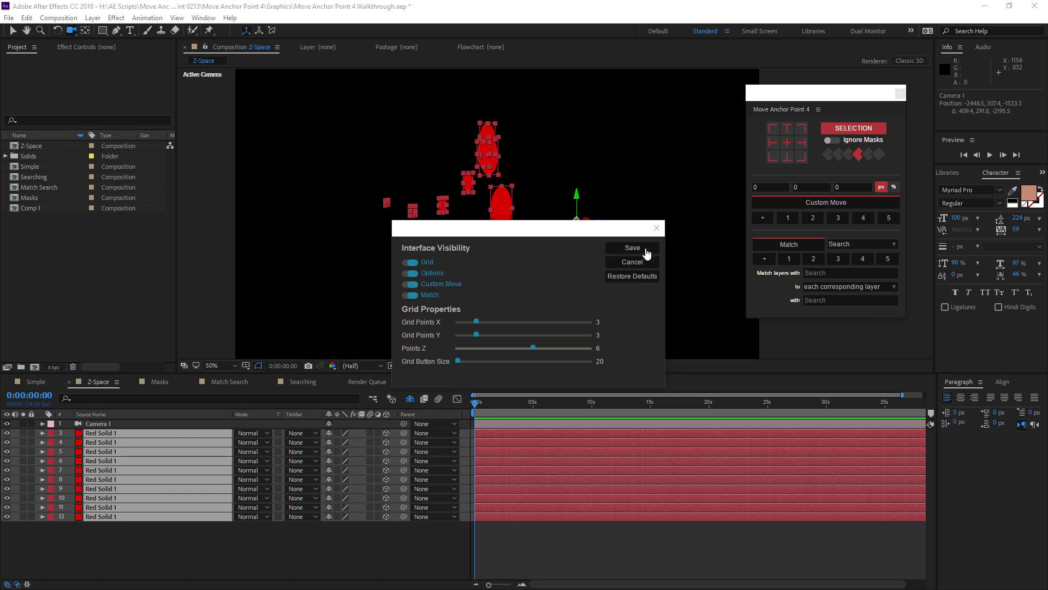
click(633, 248)
Centre the anchor points on the selection at the last of the six Z depths, and again at the fifth, orbiting to compare
click(879, 155)
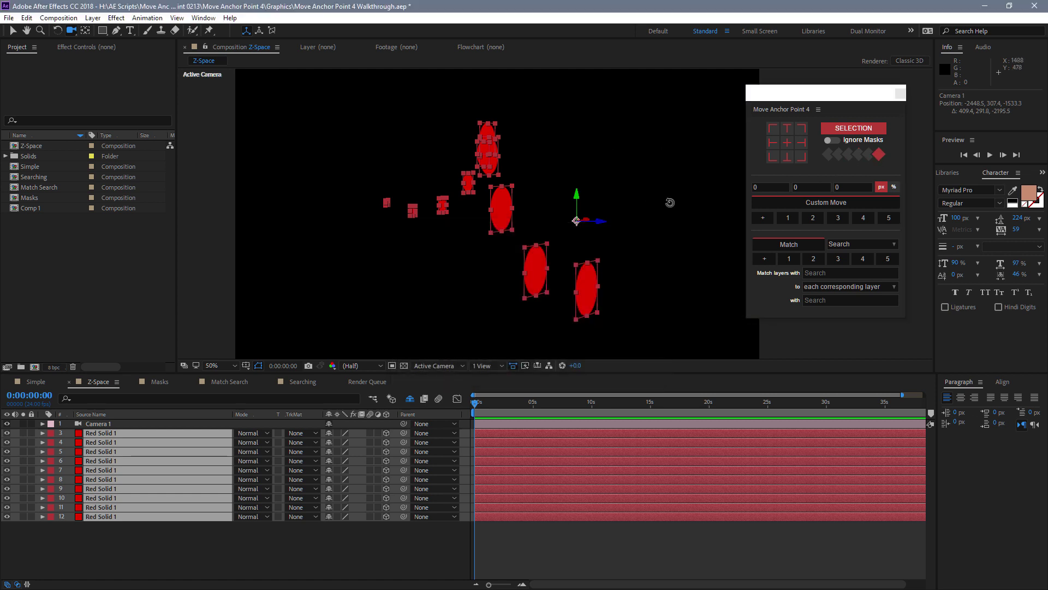
click(786, 148)
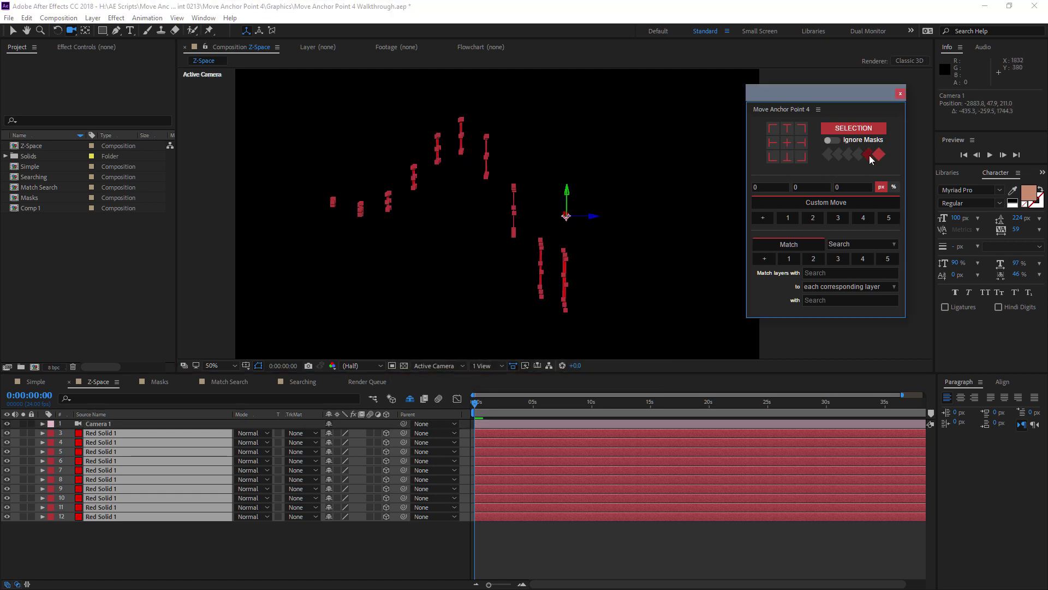
drag(520, 216, 507, 208)
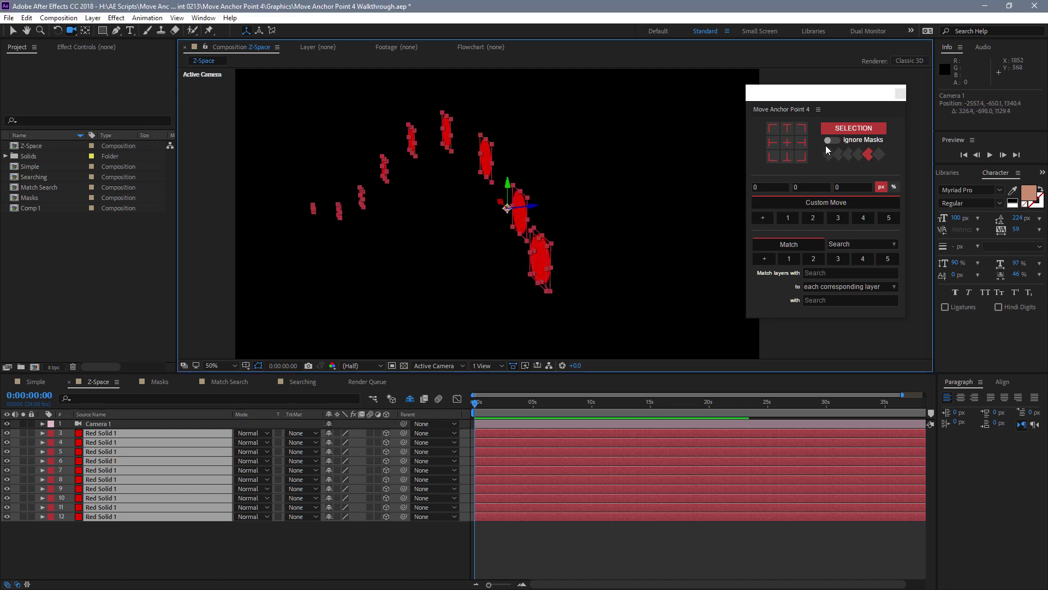
Switch the reference between SELECTION and OBJECT, ending on OBJECT, and centre each circle's anchor point on itself
click(861, 131)
click(863, 142)
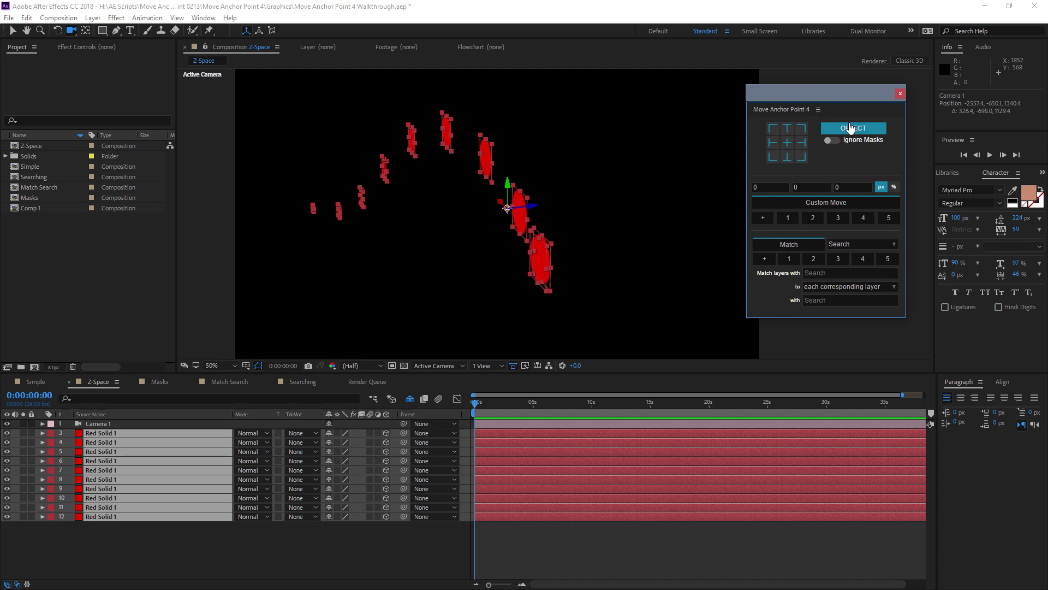
click(850, 128)
click(865, 140)
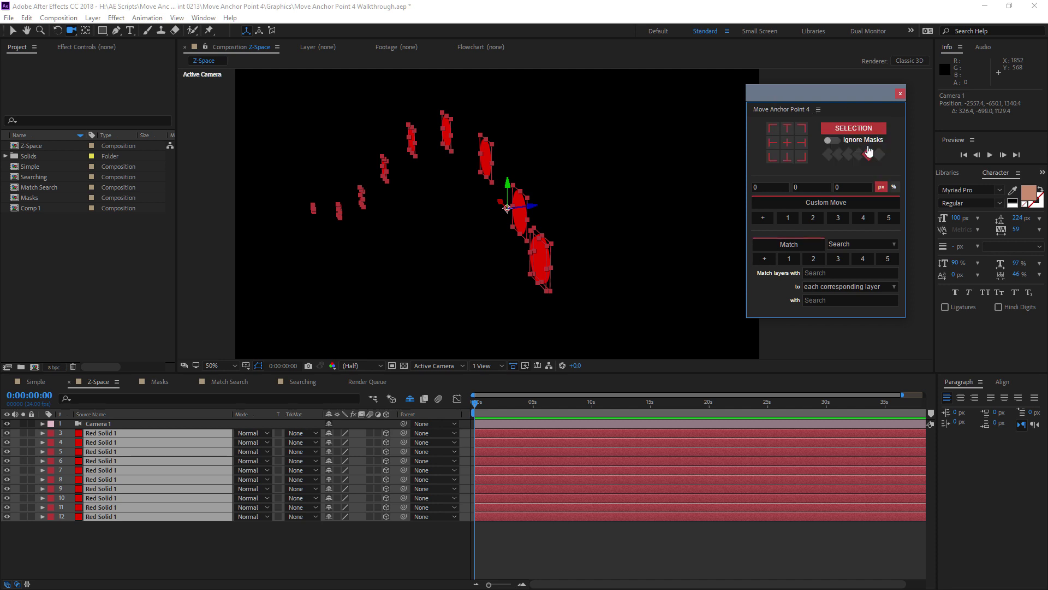
click(835, 129)
click(854, 142)
click(787, 142)
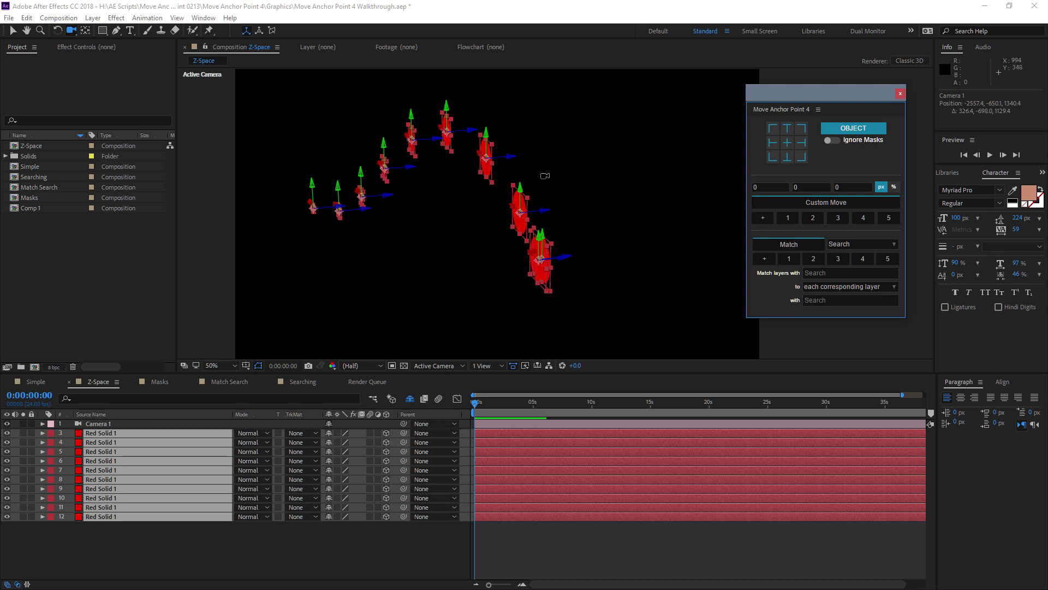
drag(545, 175, 519, 191)
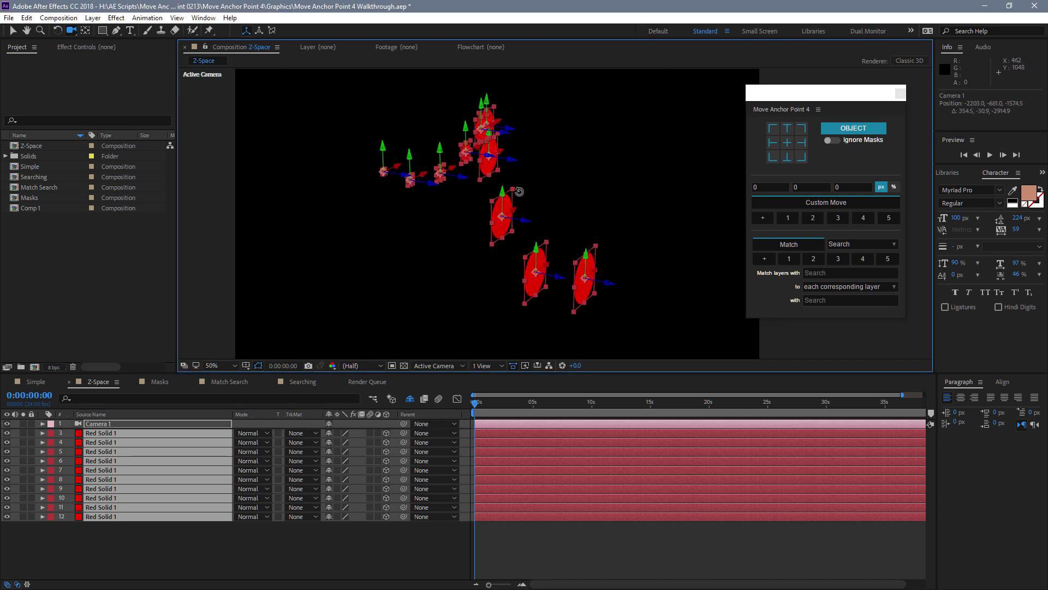
In the Simple composition, set Grid Points X to 5 and move the anchor points to each circle's top centre and back to its centre
click(36, 382)
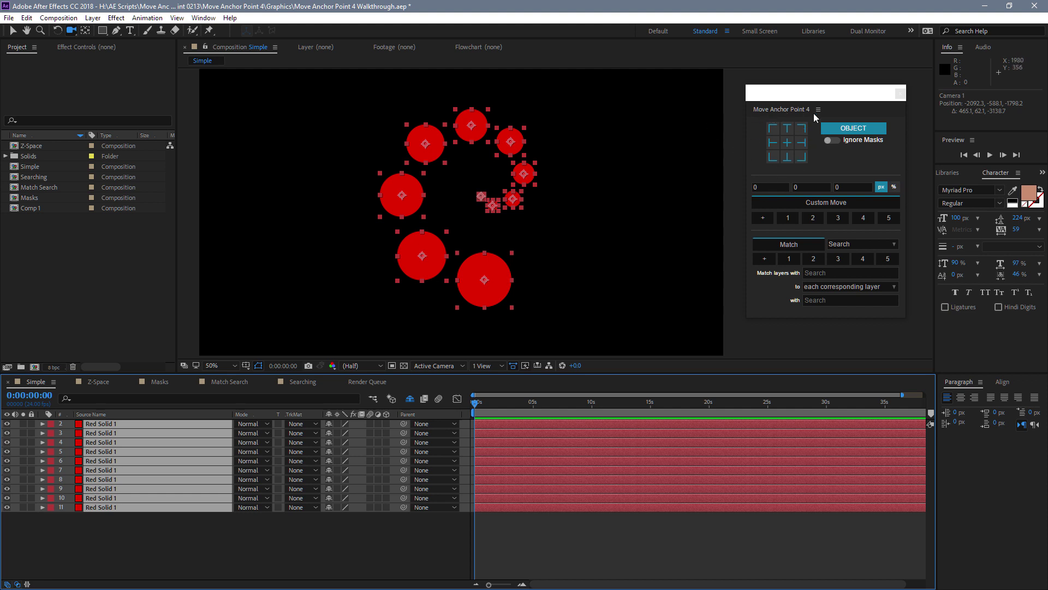
right_click(816, 163)
click(840, 173)
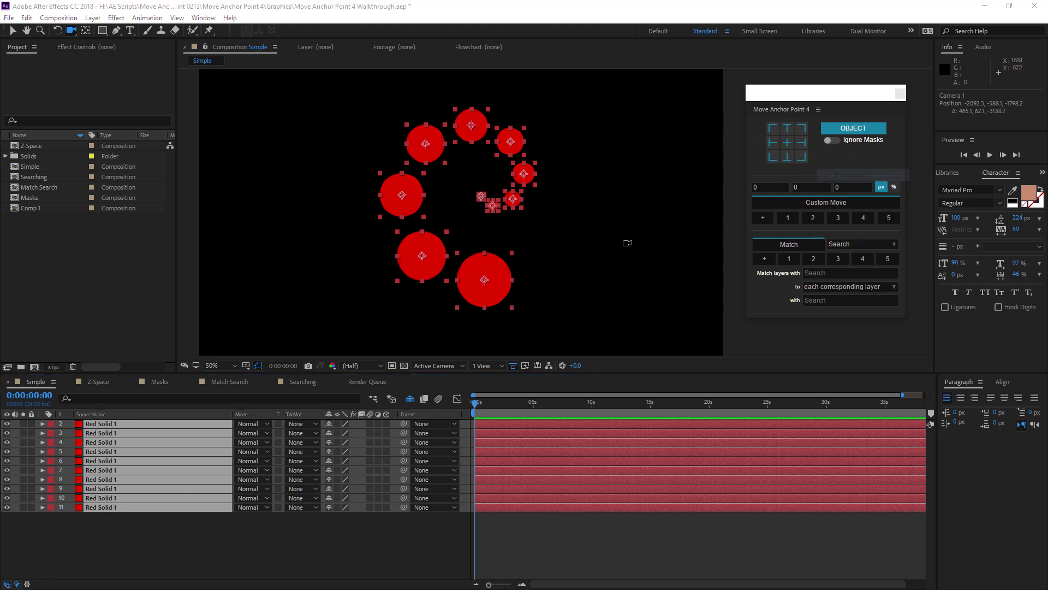
drag(499, 322, 513, 322)
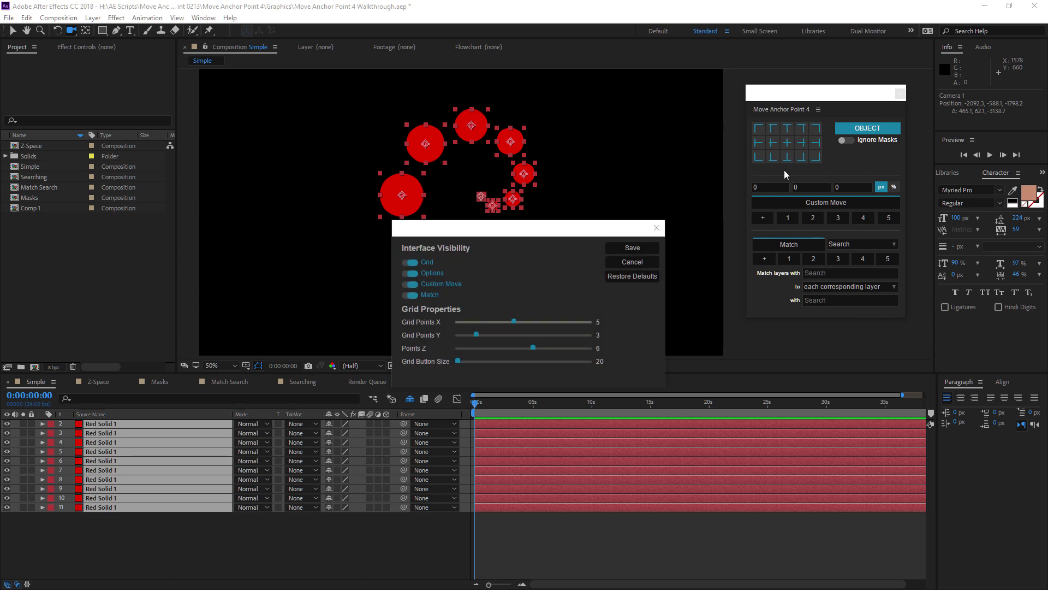
click(656, 228)
click(788, 128)
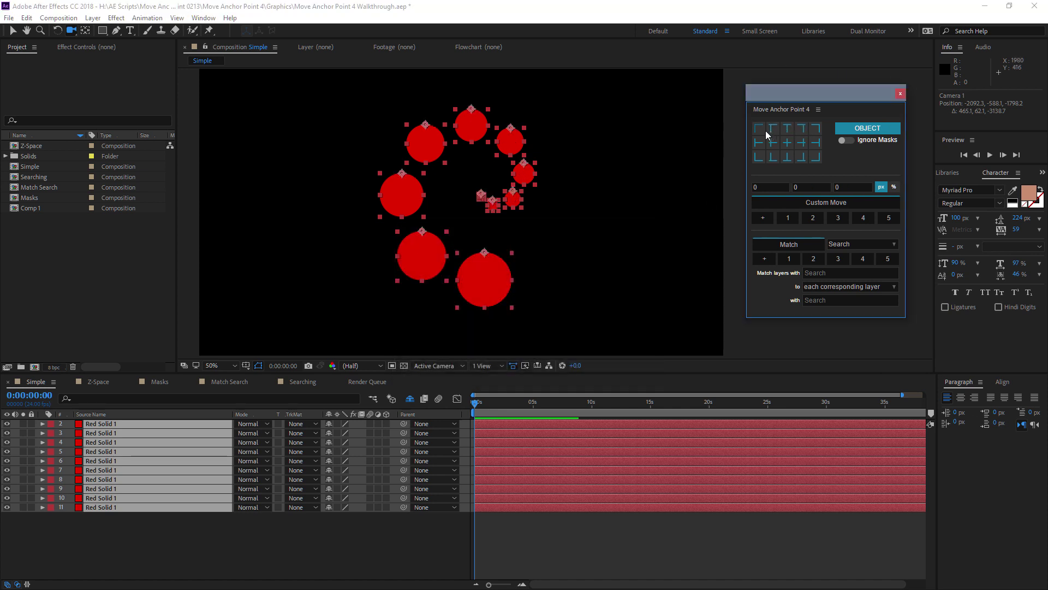
click(787, 143)
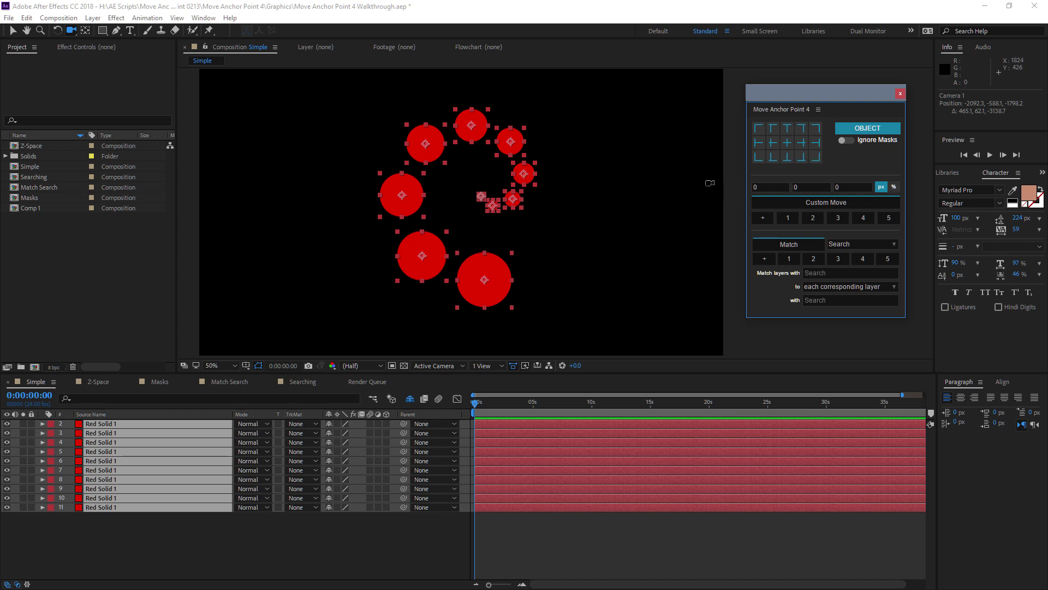
Apply a custom move of X 10 and Y 10 px to the circles' anchor points
scroll(555, 213, up, 2)
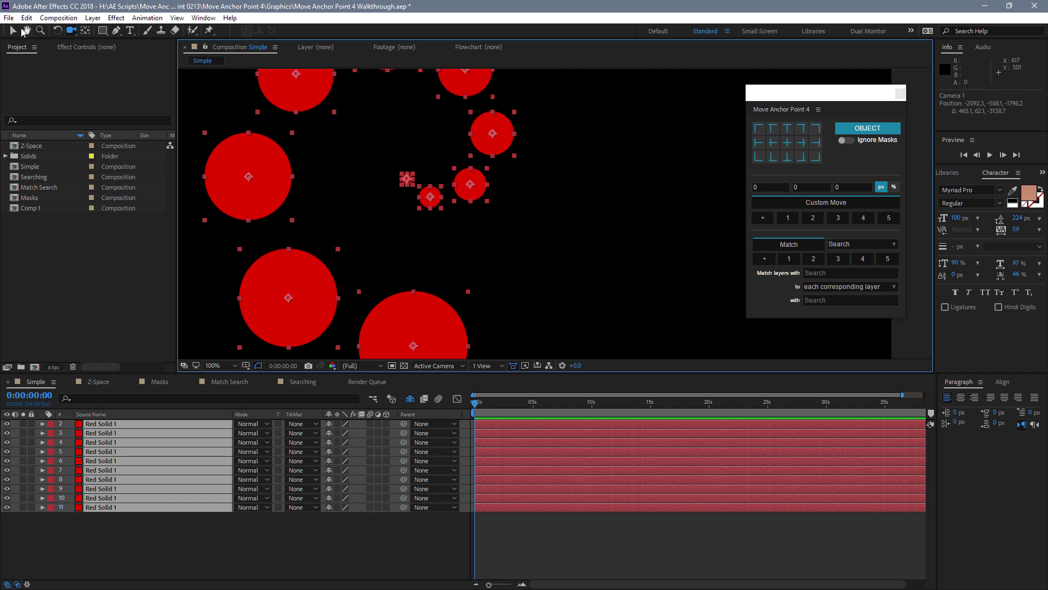
click(25, 31)
drag(355, 171, 461, 202)
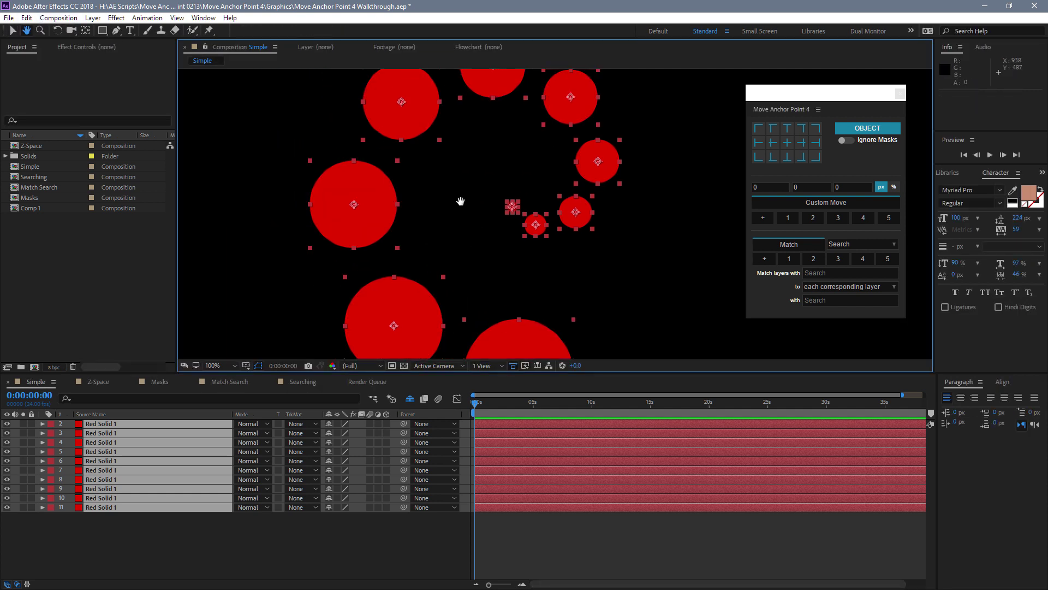
key(v)
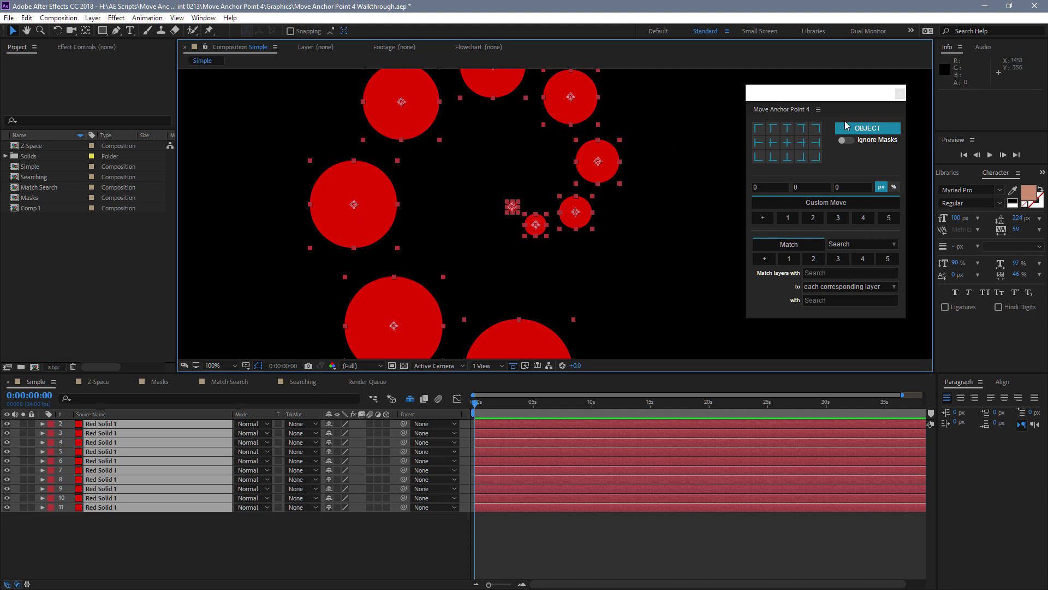
drag(452, 180, 525, 195)
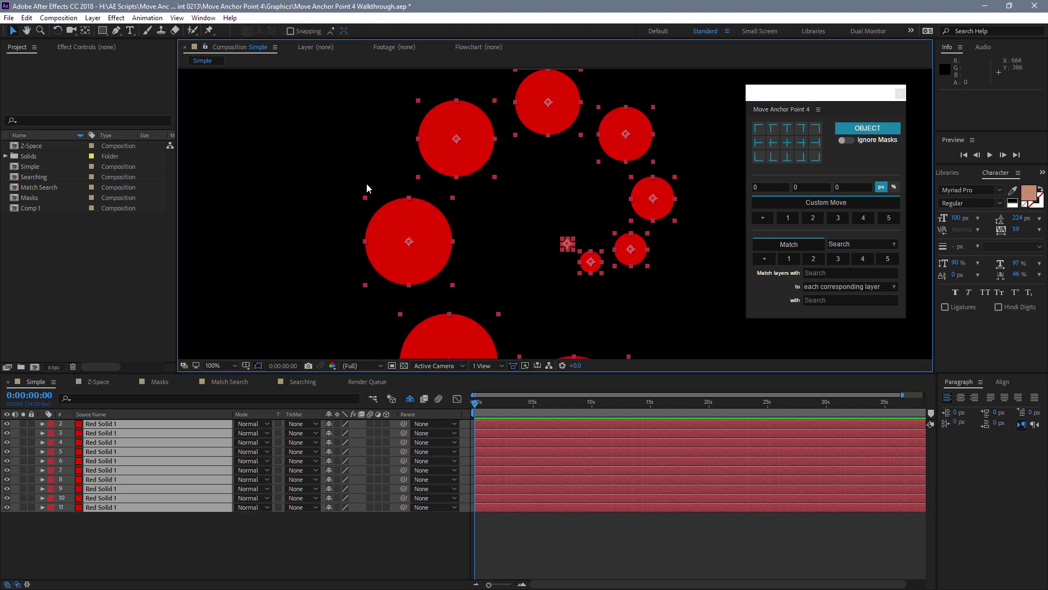
drag(316, 216, 378, 179)
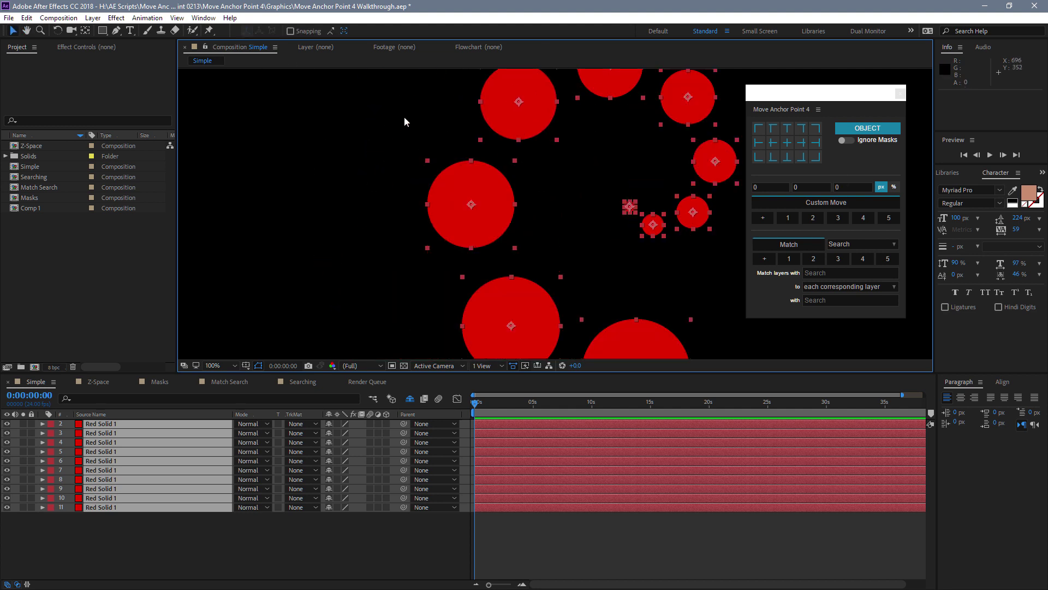
drag(591, 217, 568, 197)
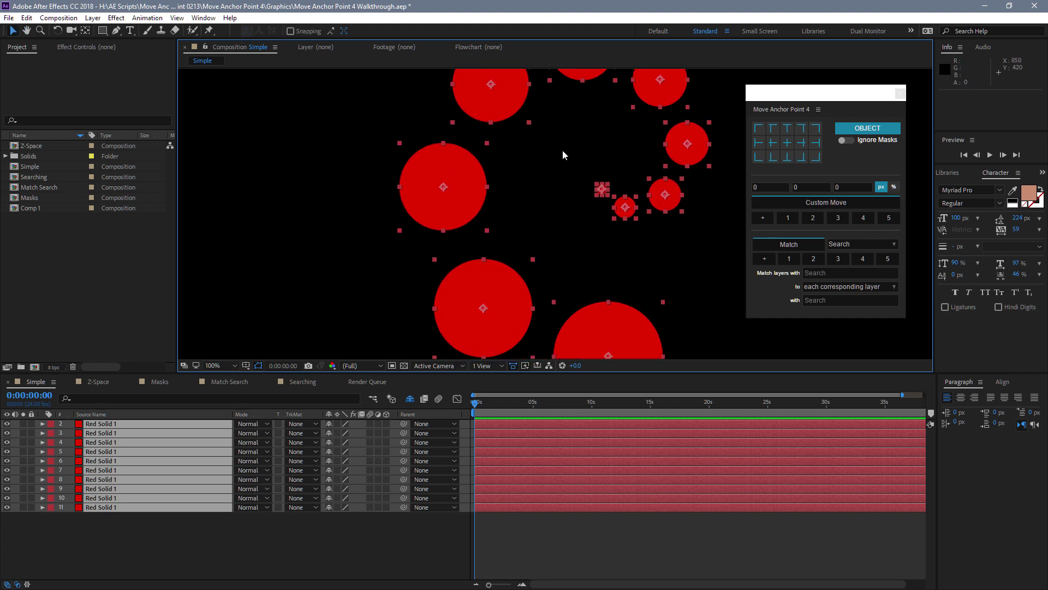
click(775, 186)
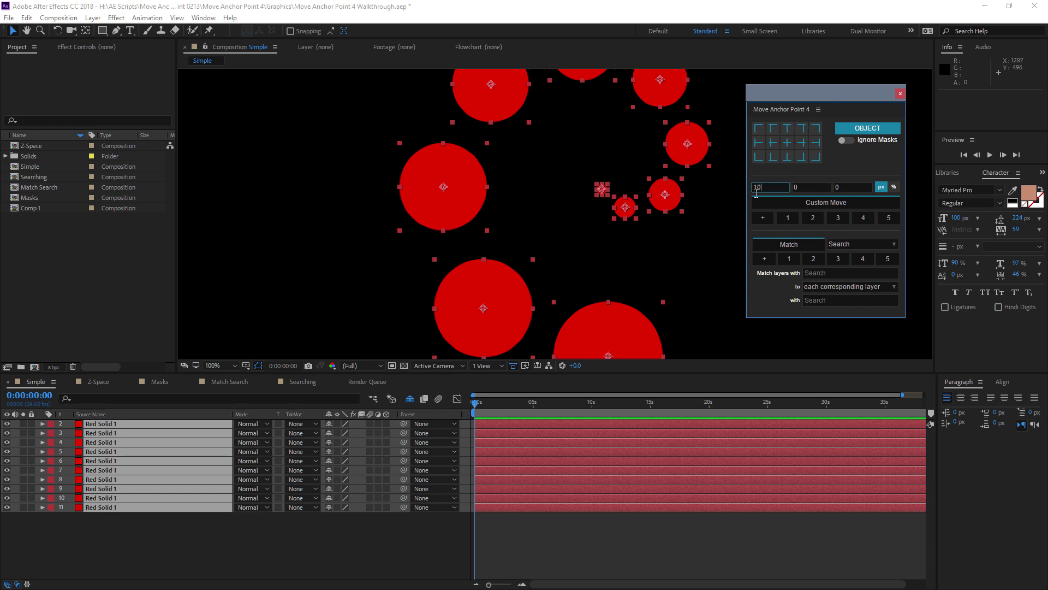
key(Tab)
key(Tab)
click(840, 211)
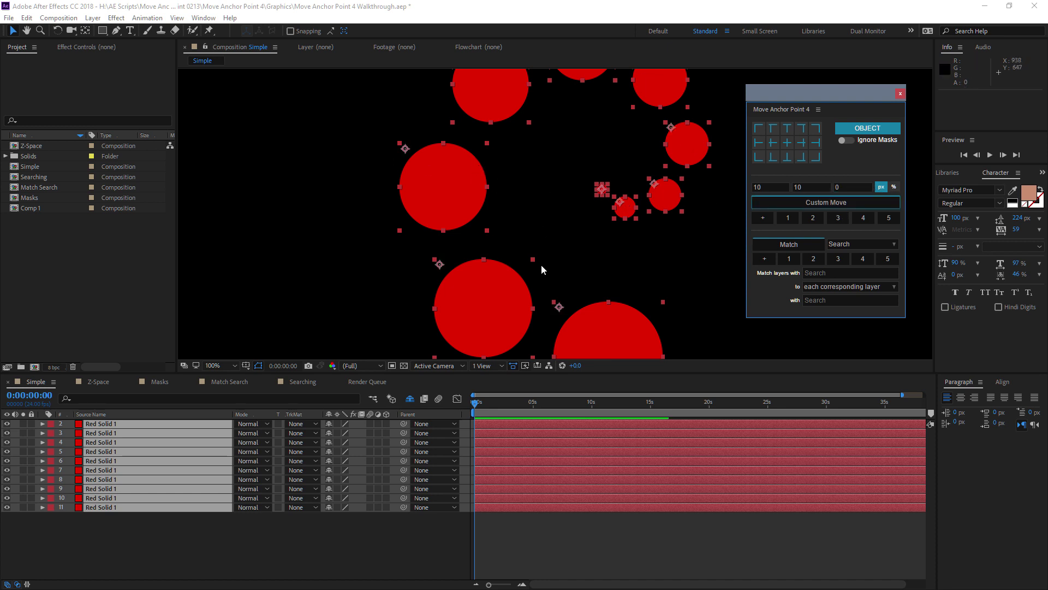
Inspect a circle's anchor point up close, set the custom move's Y to 20 px and apply it
drag(595, 295, 561, 355)
key(v)
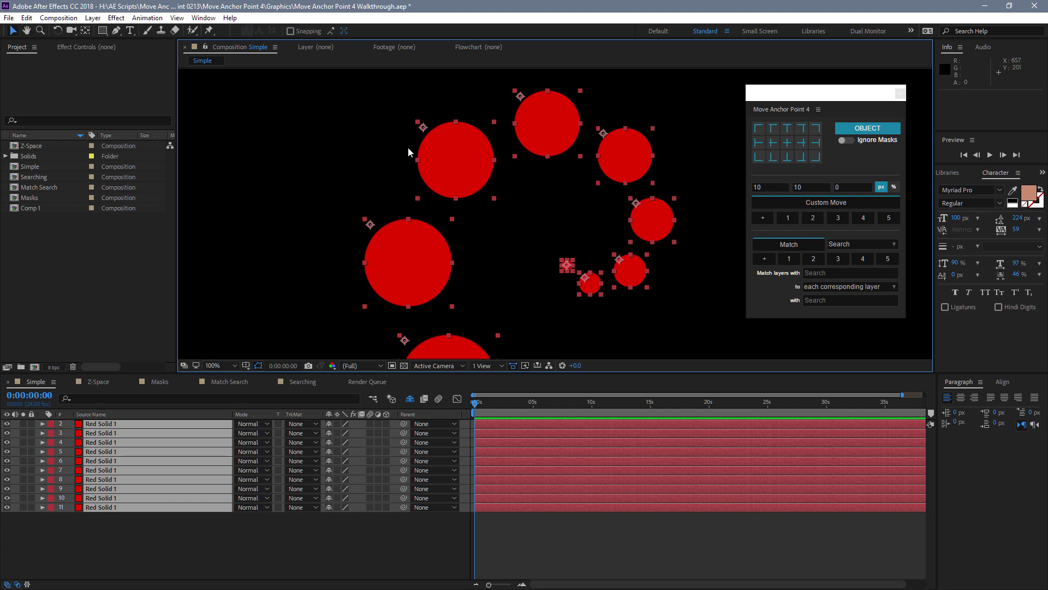
scroll(384, 224, up, 4)
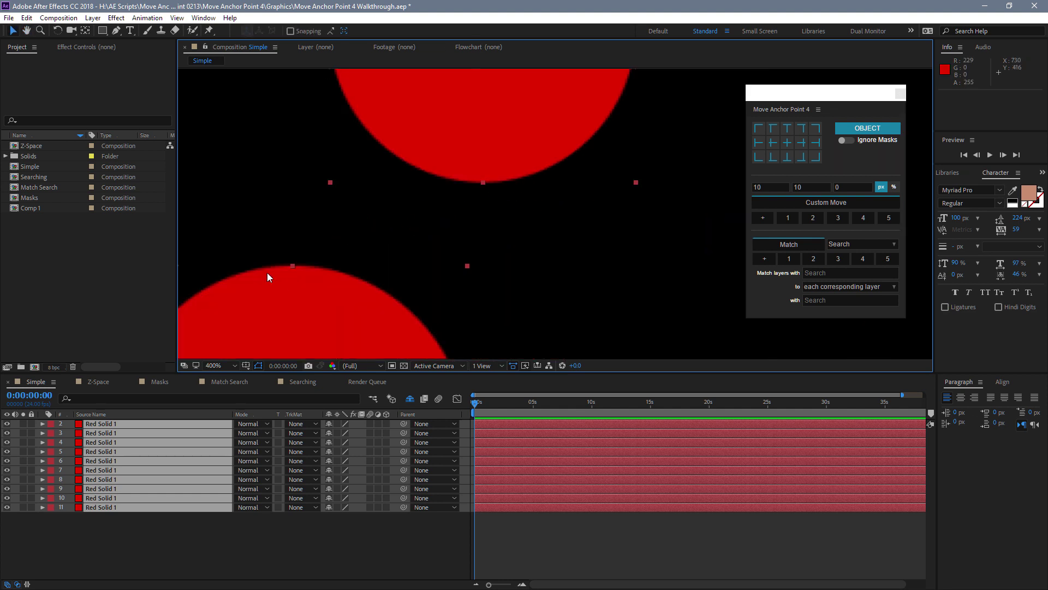
drag(267, 273, 427, 195)
key(v)
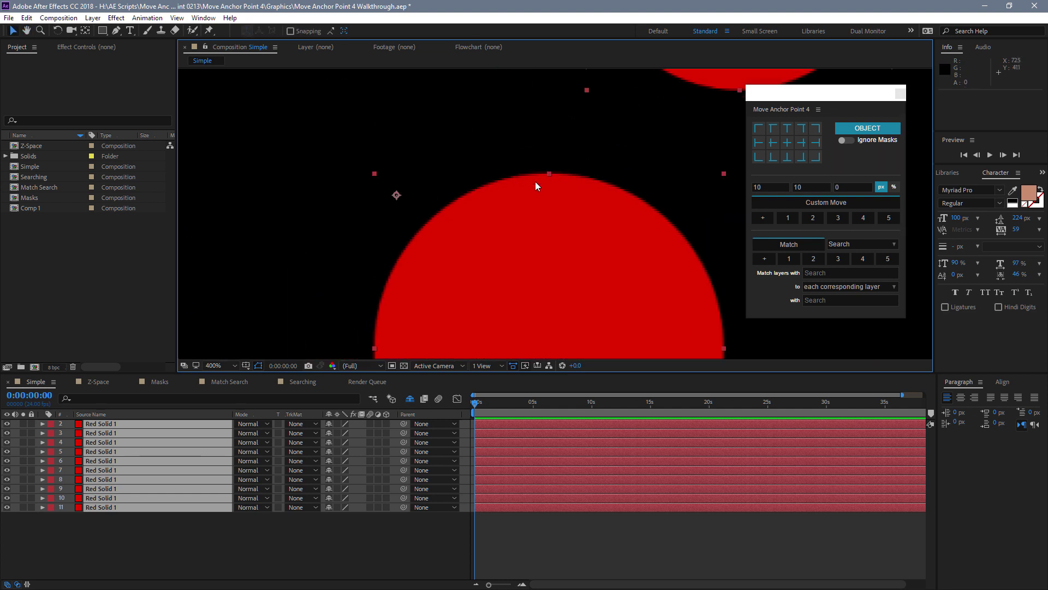
click(807, 186)
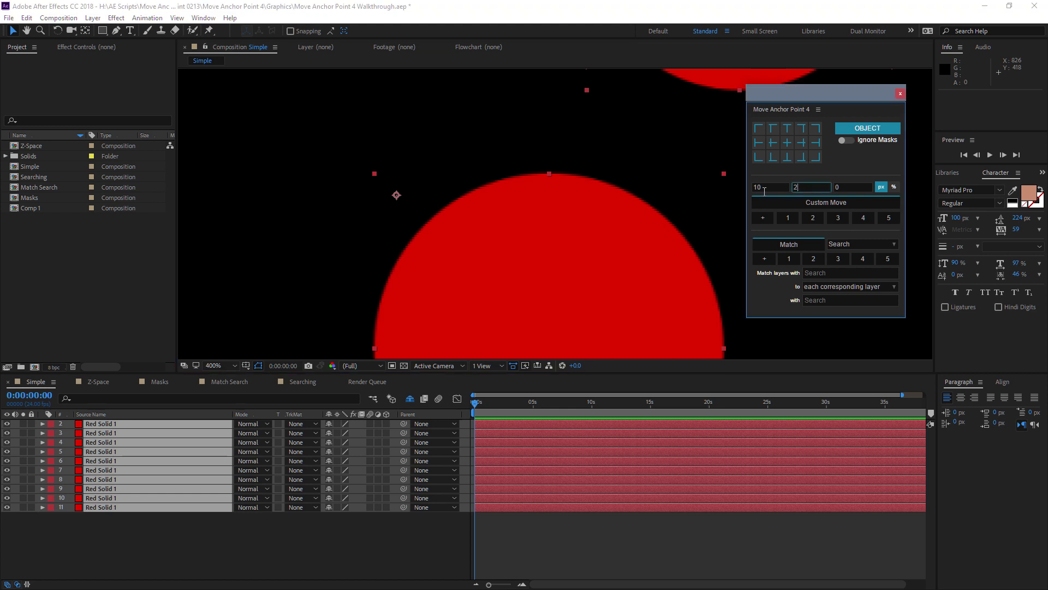
scroll(350, 214, down, 2)
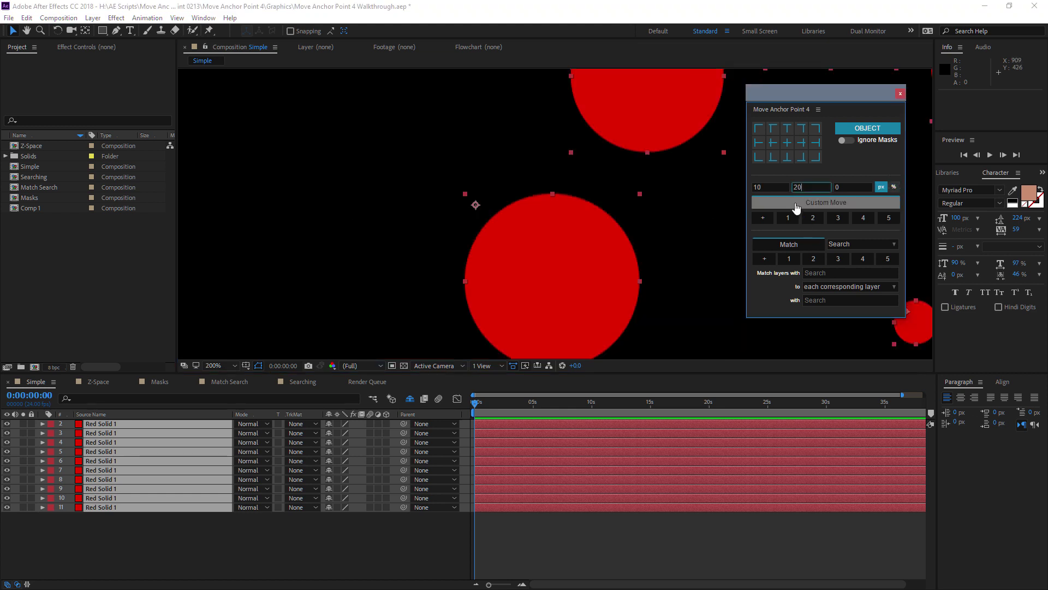
click(826, 202)
scroll(565, 213, up, 2)
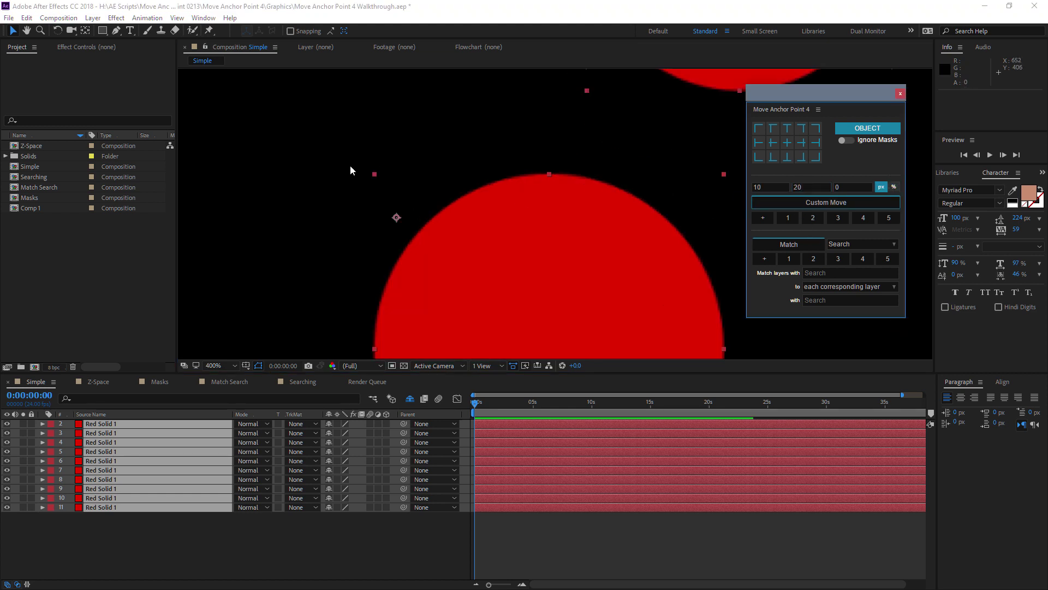
scroll(376, 220, down, 4)
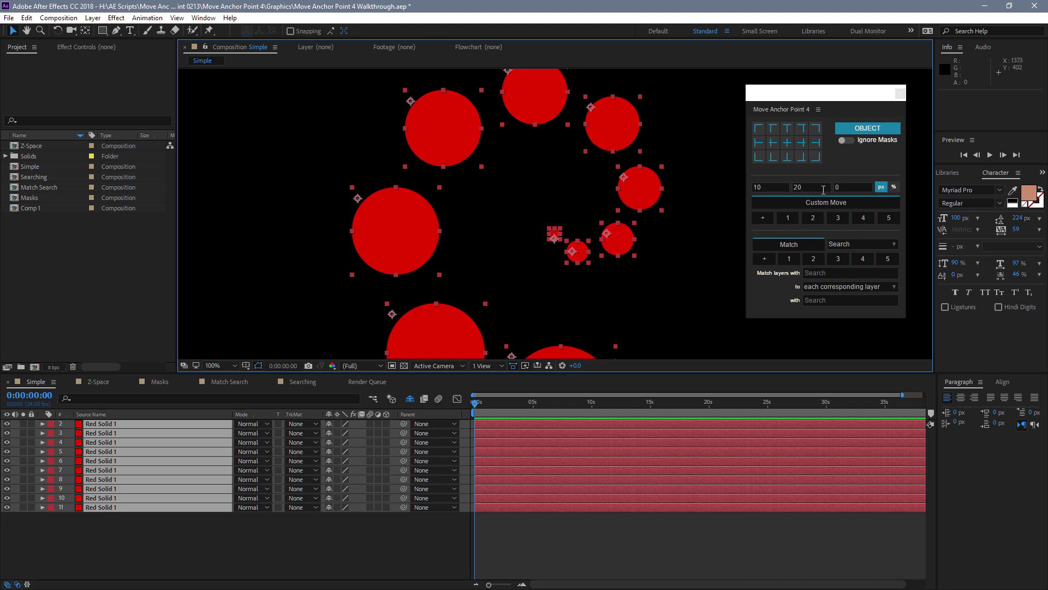
Switch the custom move to percent, apply it at X 10 and Y 20, and reapply it at X 50 and Y 50
click(894, 188)
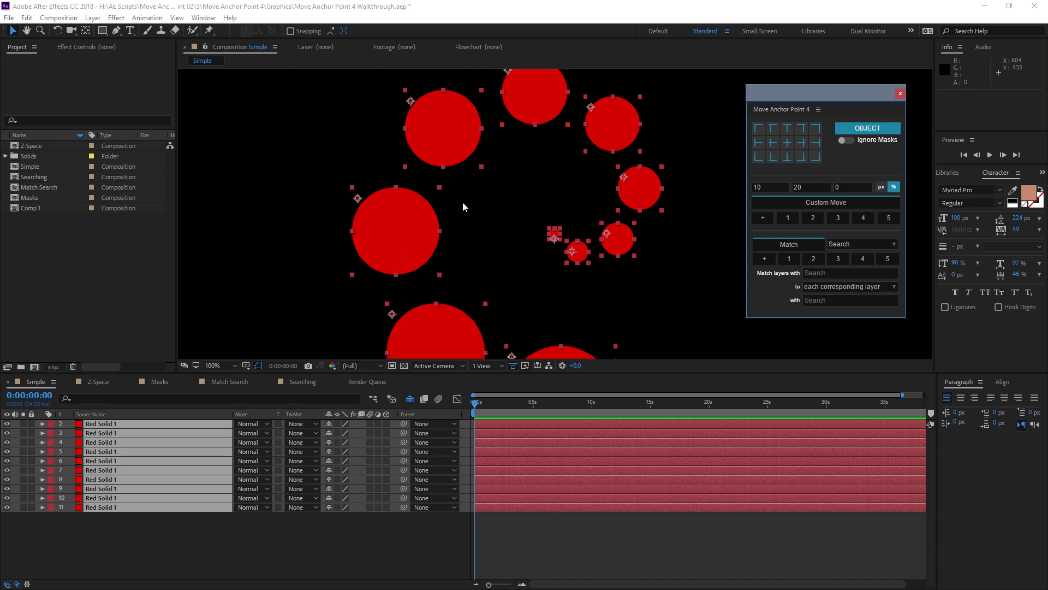
click(777, 208)
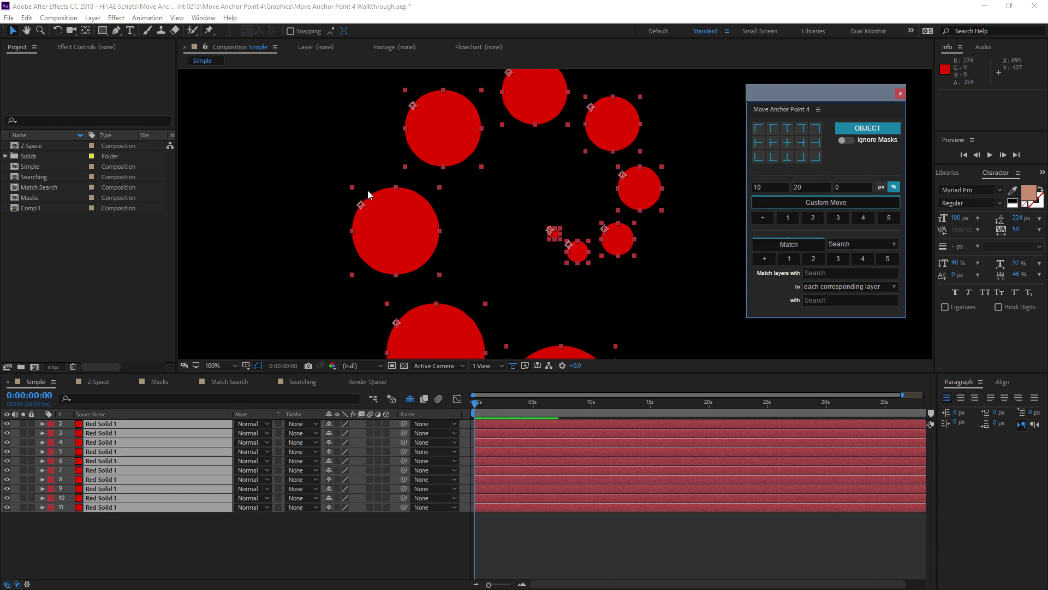
click(771, 187)
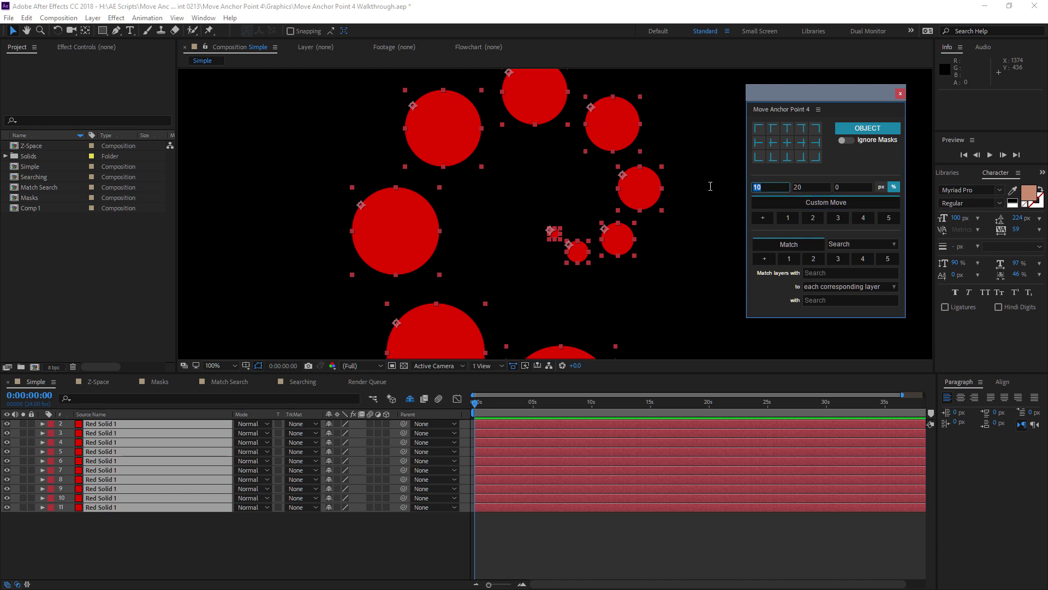
text(50)
key(Tab)
text(50)
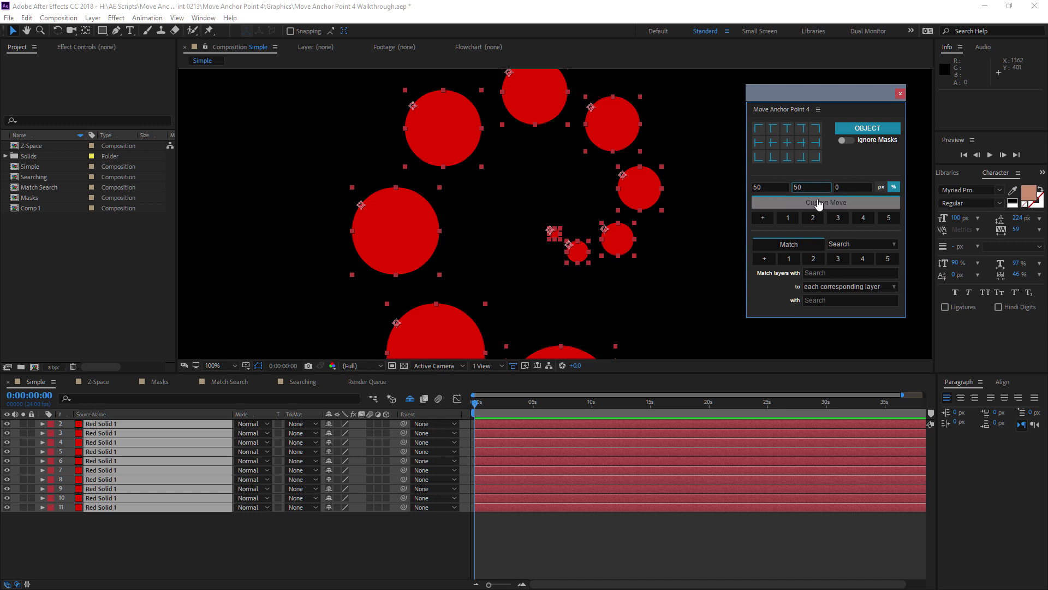
click(785, 206)
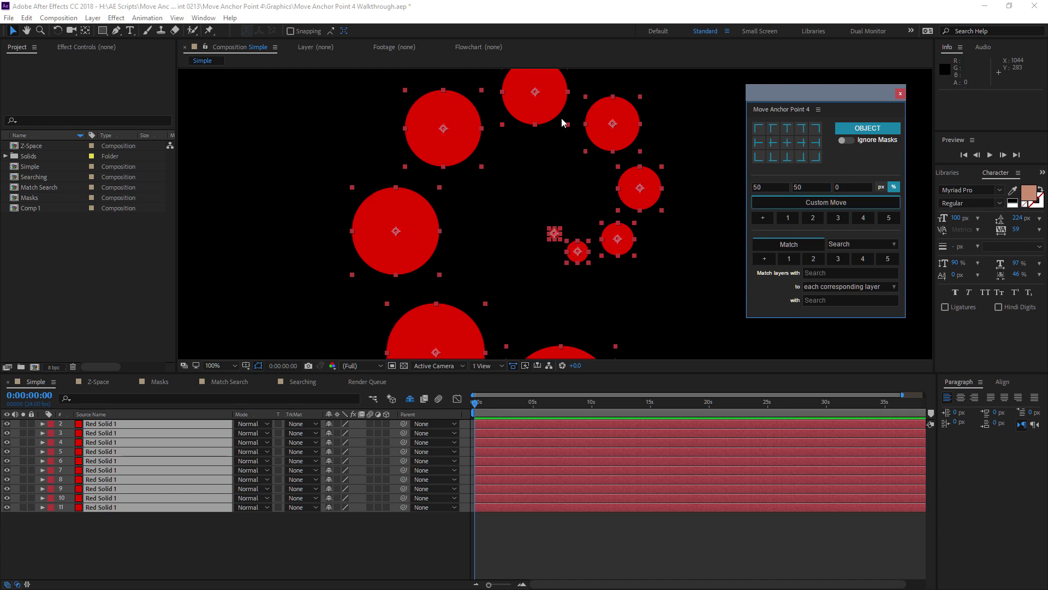
mouse_move(579, 93)
mouse_down()
mouse_move(567, 121)
mouse_move(591, 84)
mouse_up()
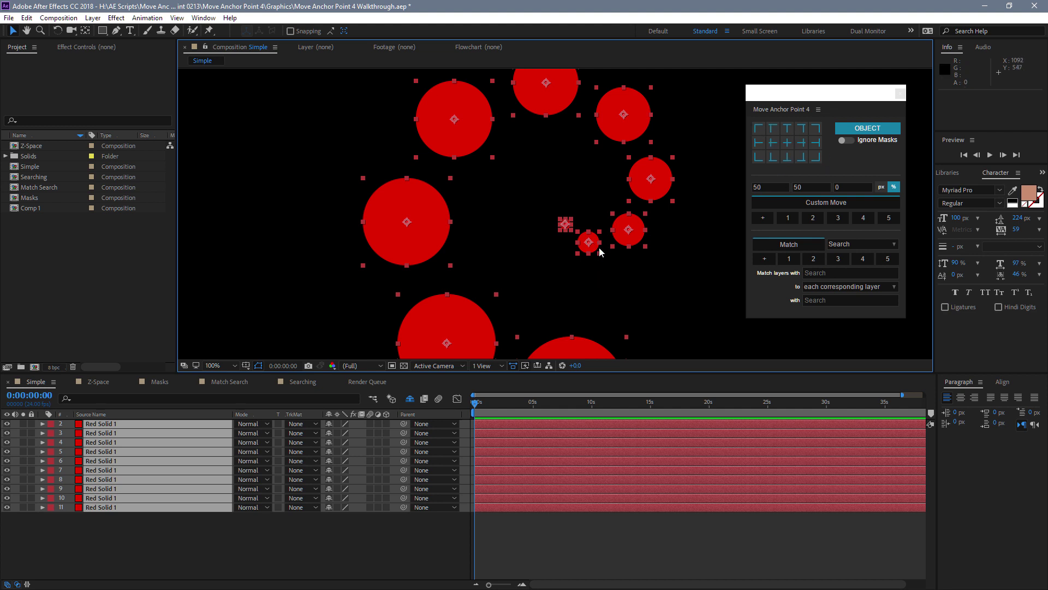
Switch to the Z-Space composition and set the custom move's Z value to 100
click(857, 187)
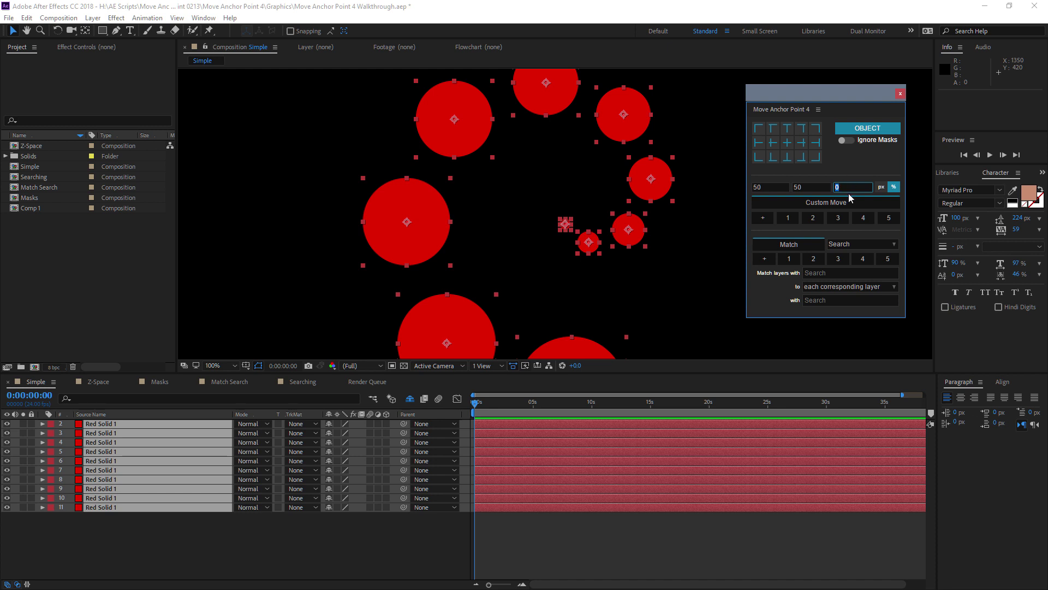
click(788, 218)
click(98, 381)
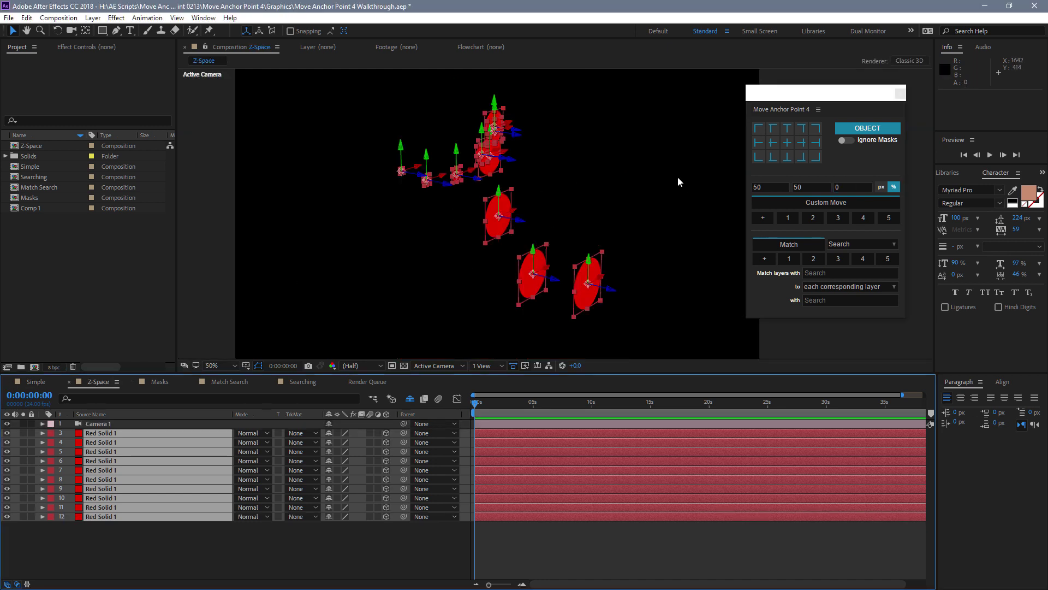
click(850, 186)
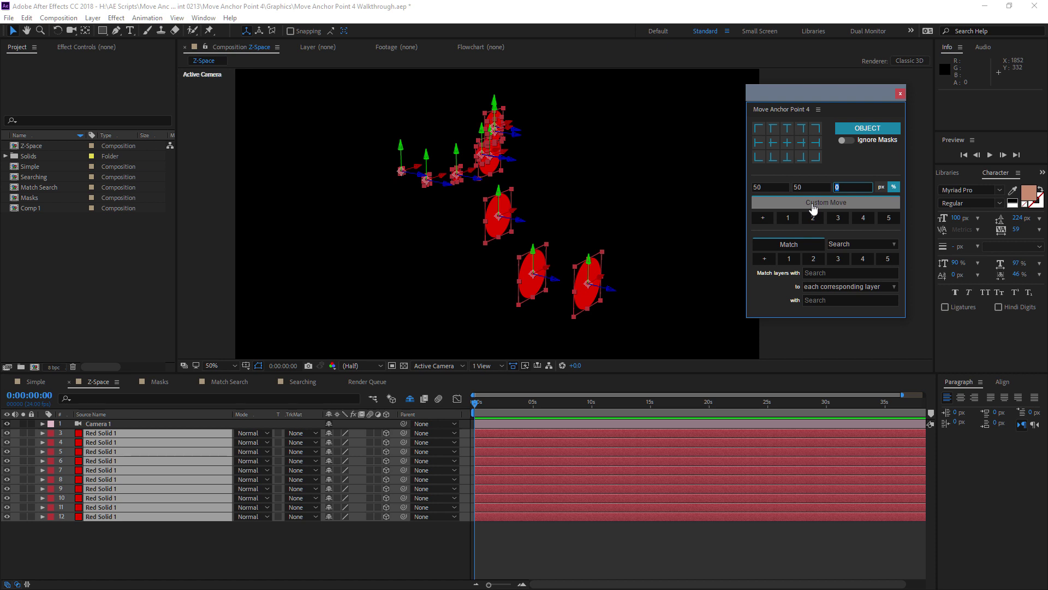
key(Return)
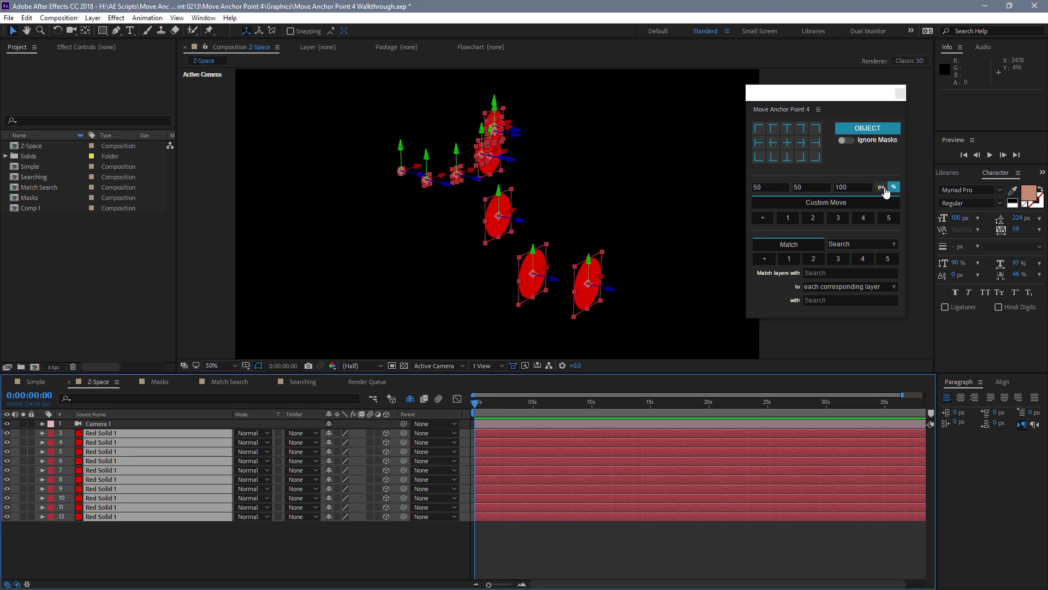
Apply the custom move at X 50, Y 50, Z 100 percent and examine the circles' anchor points from the side with the camera tool
click(59, 17)
key(Escape)
click(71, 30)
drag(574, 284, 624, 293)
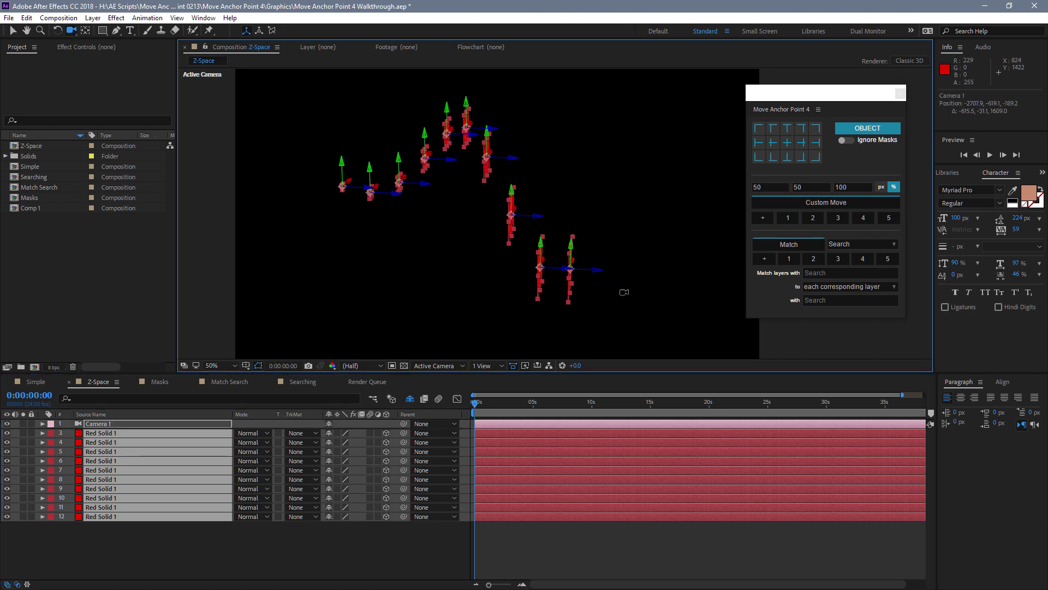
click(823, 210)
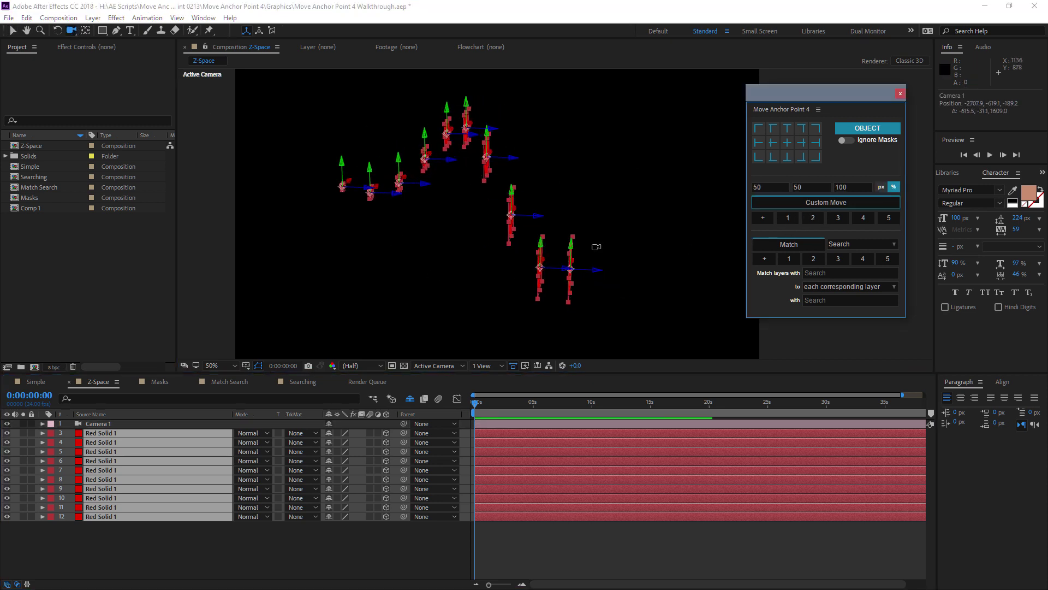
drag(557, 238, 446, 172)
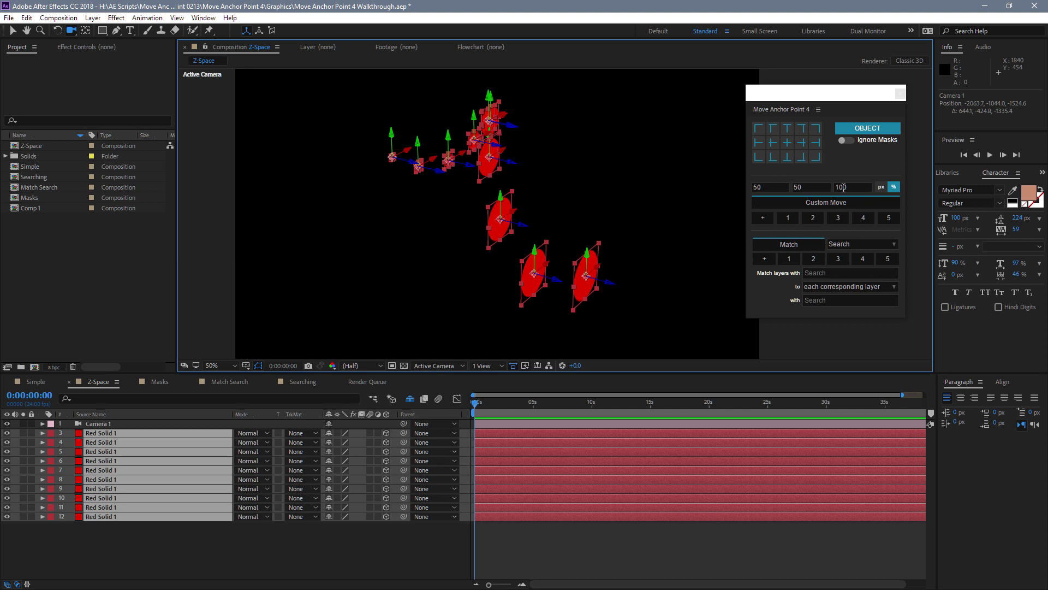
mouse_move(612, 216)
mouse_down()
mouse_move(617, 227)
mouse_move(591, 218)
mouse_up()
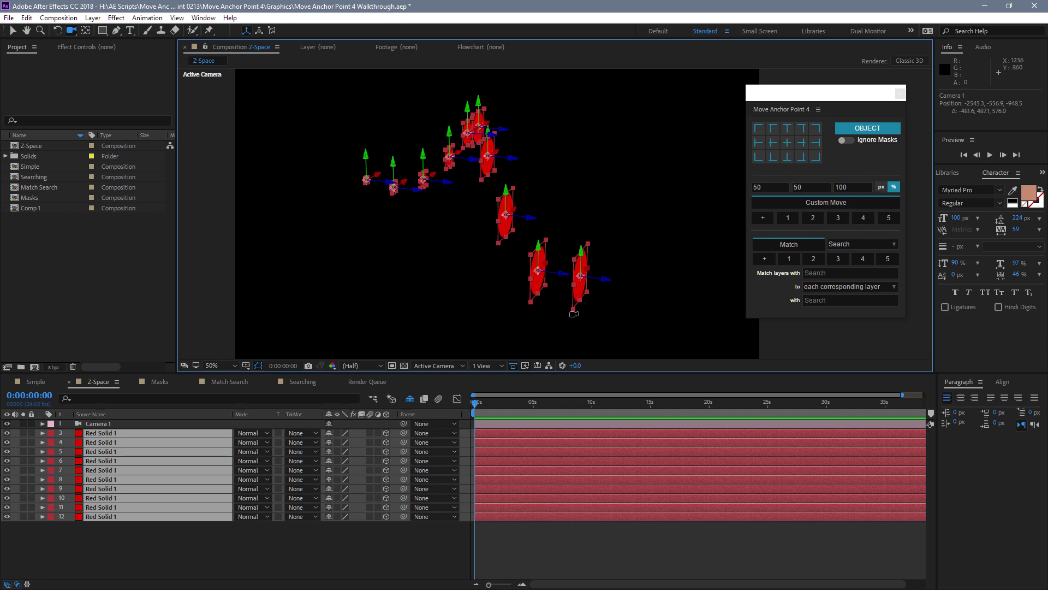
drag(546, 284, 558, 316)
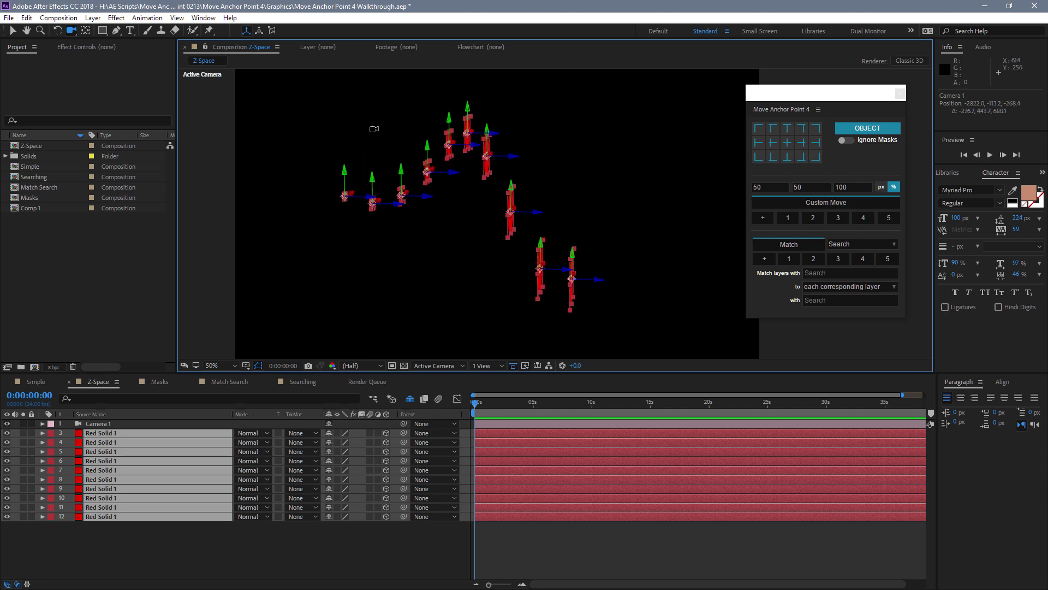
Switch the custom move to pixels and apply X 50, Y 50, Z 100 to the circles' anchor points
click(861, 189)
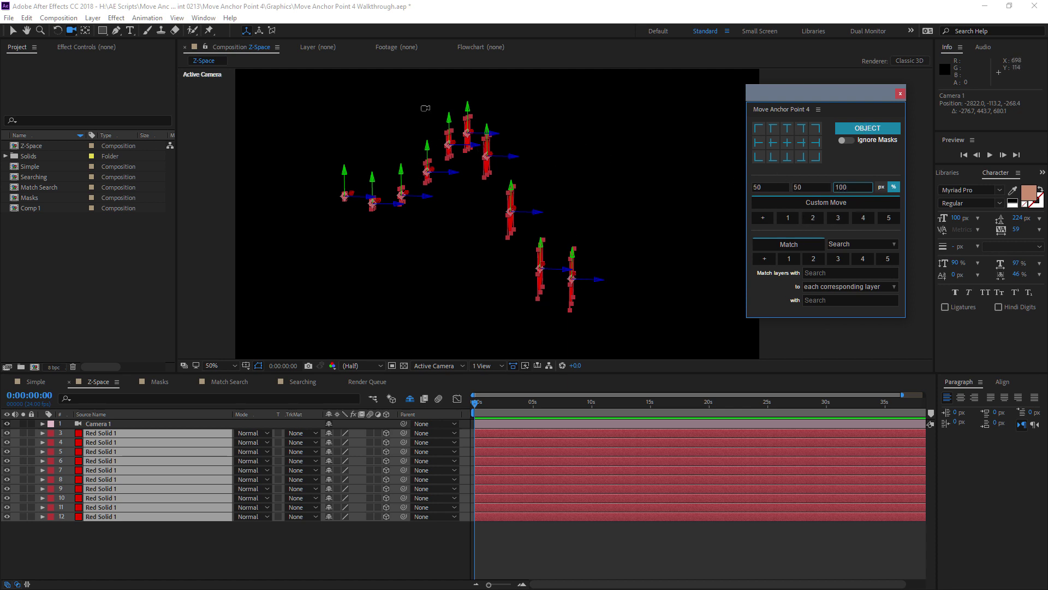
click(883, 188)
click(821, 205)
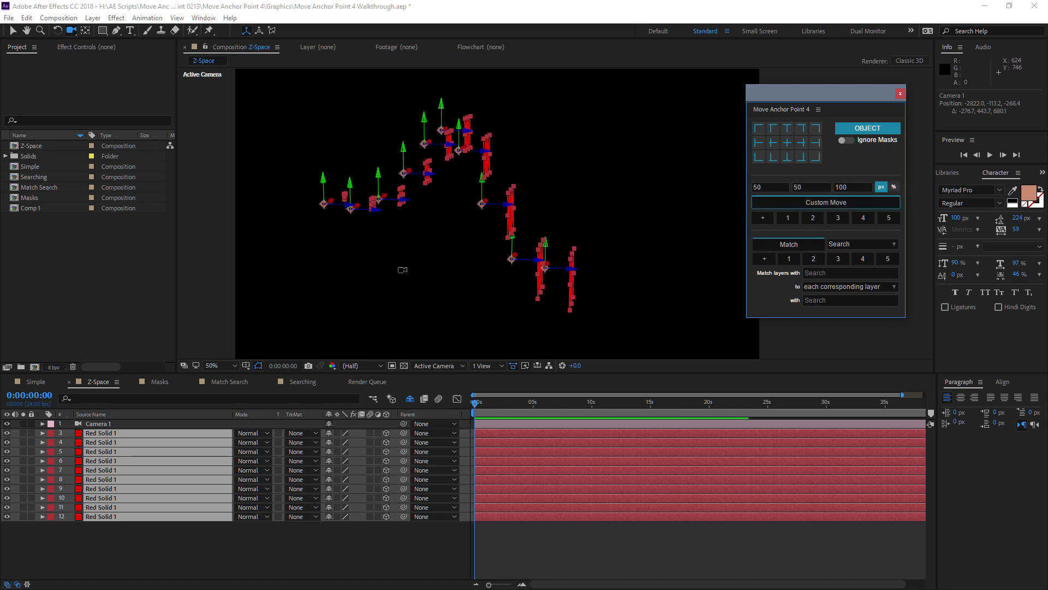
drag(400, 269, 391, 284)
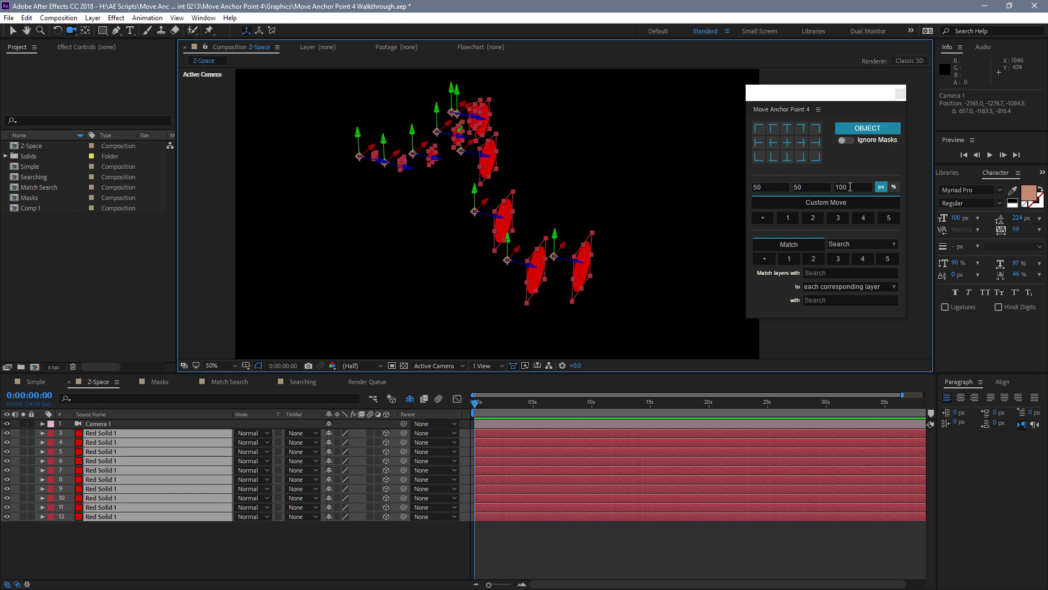
Set the custom move's Z to -100 px and apply it to the circles' anchor points
click(850, 187)
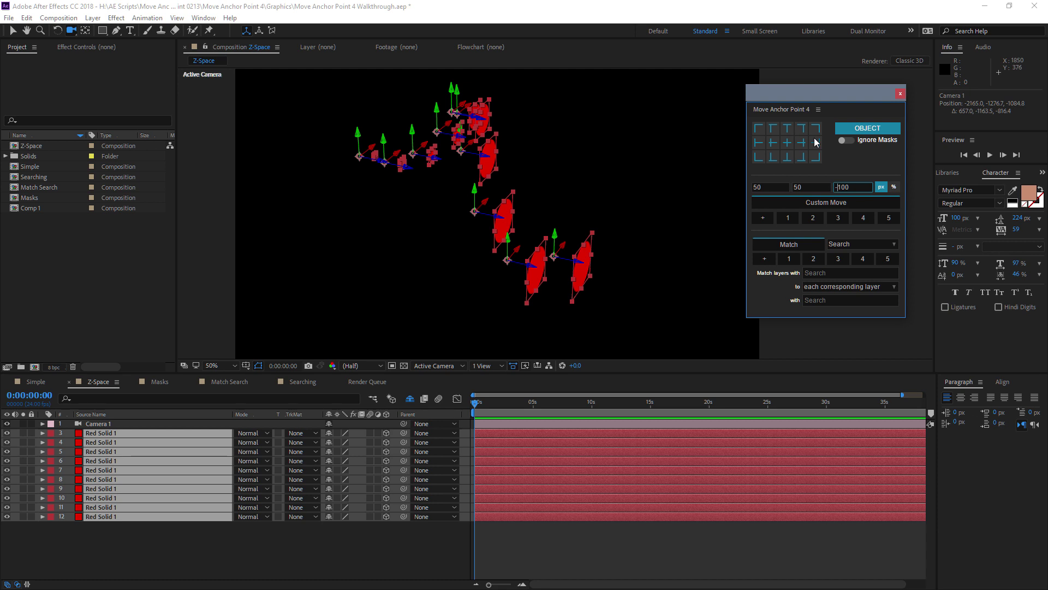
text(-)
click(787, 218)
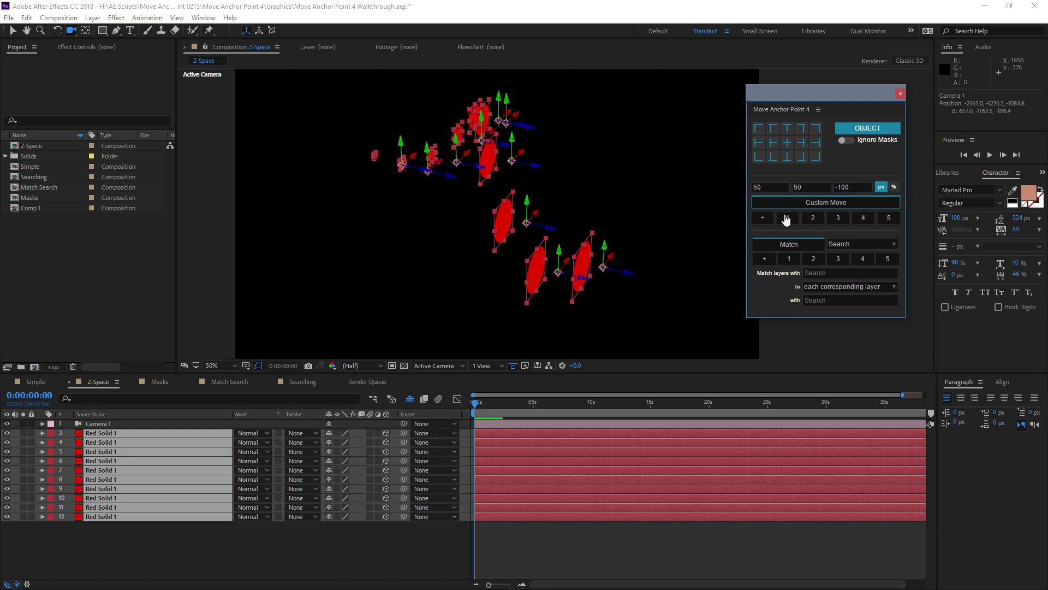
mouse_move(676, 272)
mouse_down()
mouse_move(653, 262)
mouse_move(599, 311)
mouse_move(681, 293)
mouse_move(675, 283)
mouse_up()
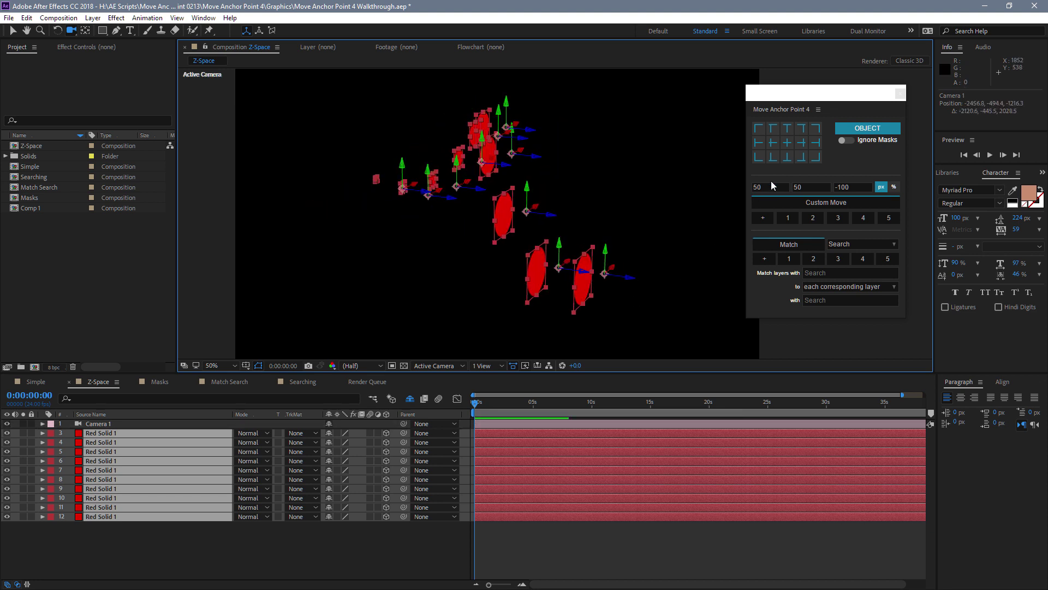
Set the custom move's X and Y to -50 px, apply it and inspect the anchor points from several angles
click(772, 185)
text(-)
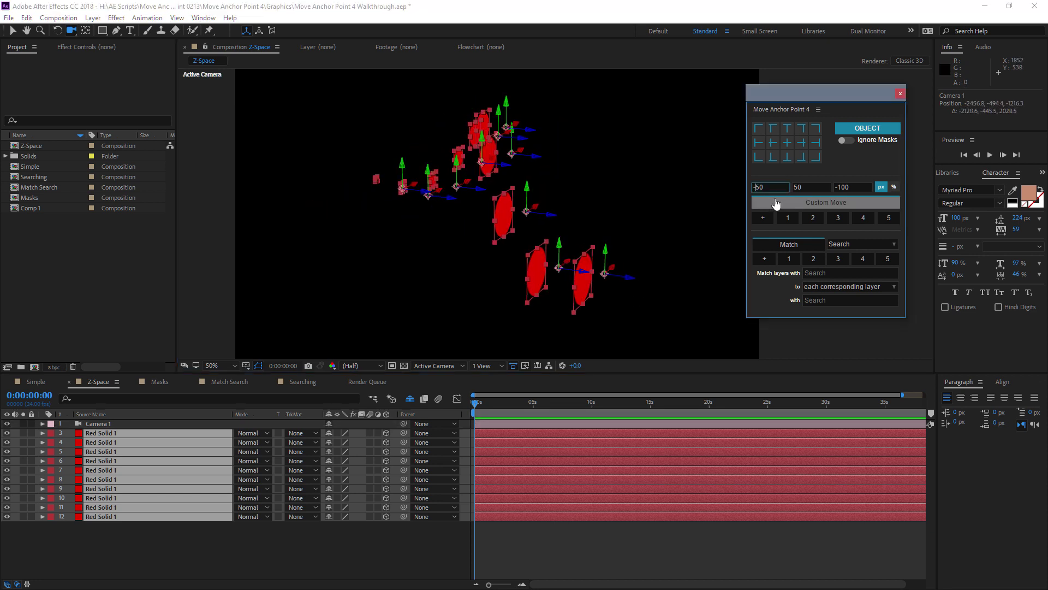
key(Tab)
text(-)
click(776, 203)
drag(662, 220, 474, 114)
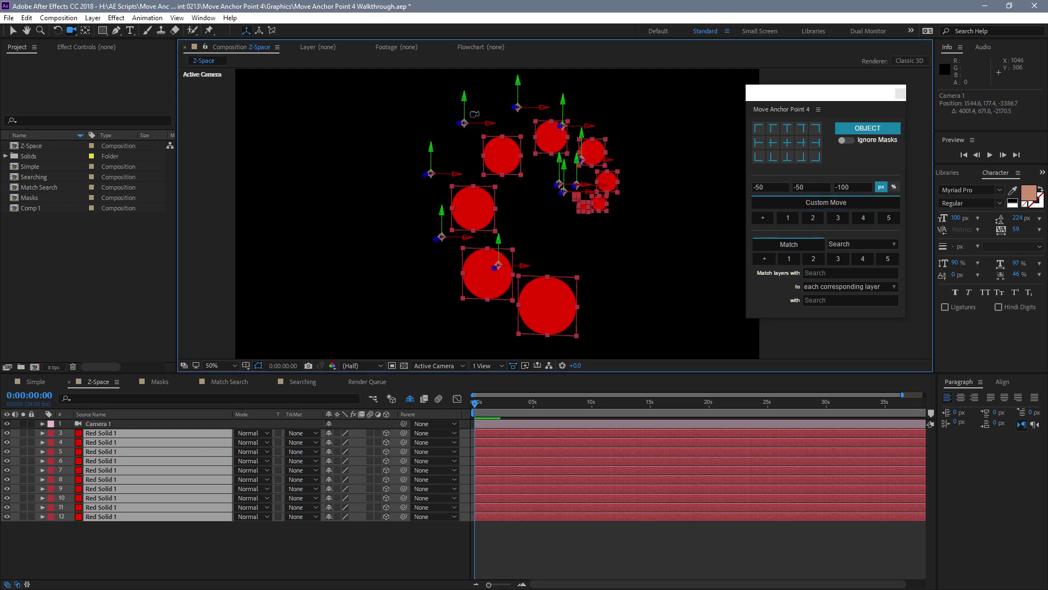
drag(542, 216, 552, 261)
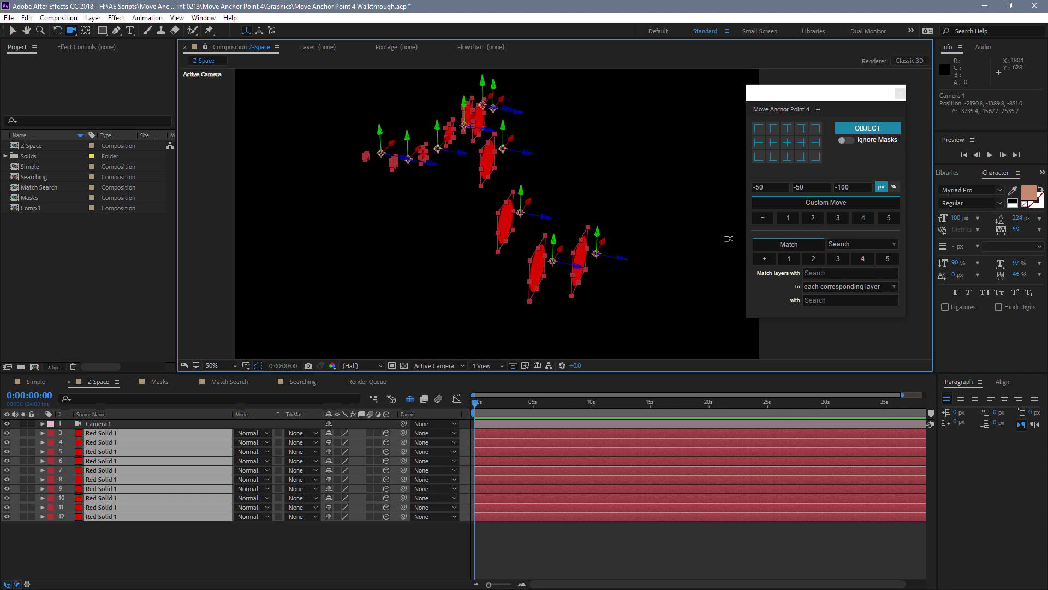
Save the X -50, Y -50, Z -100 px custom move as preset 1
click(894, 187)
drag(624, 164, 512, 204)
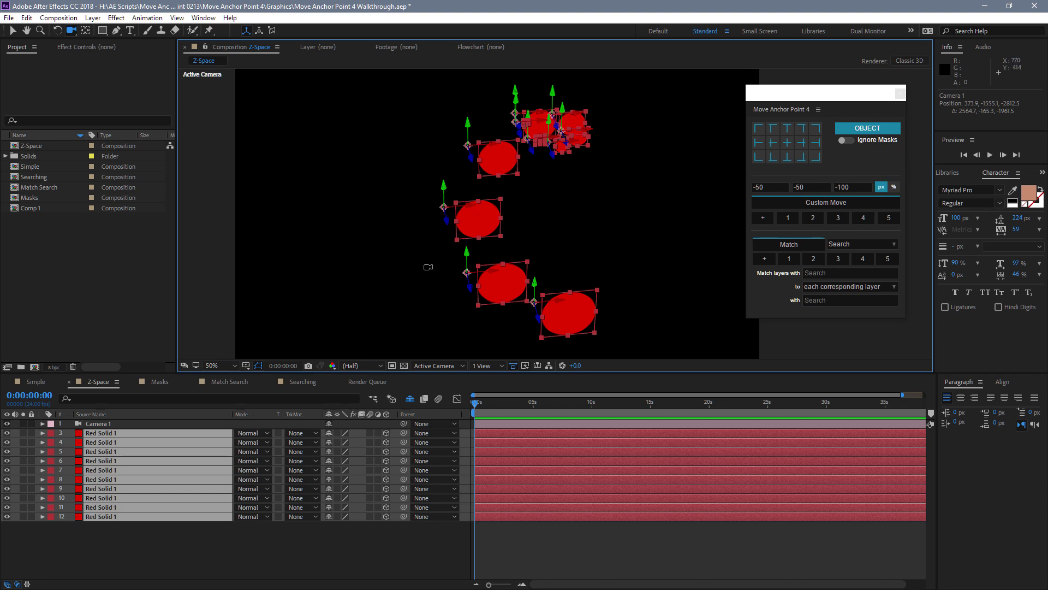
click(763, 219)
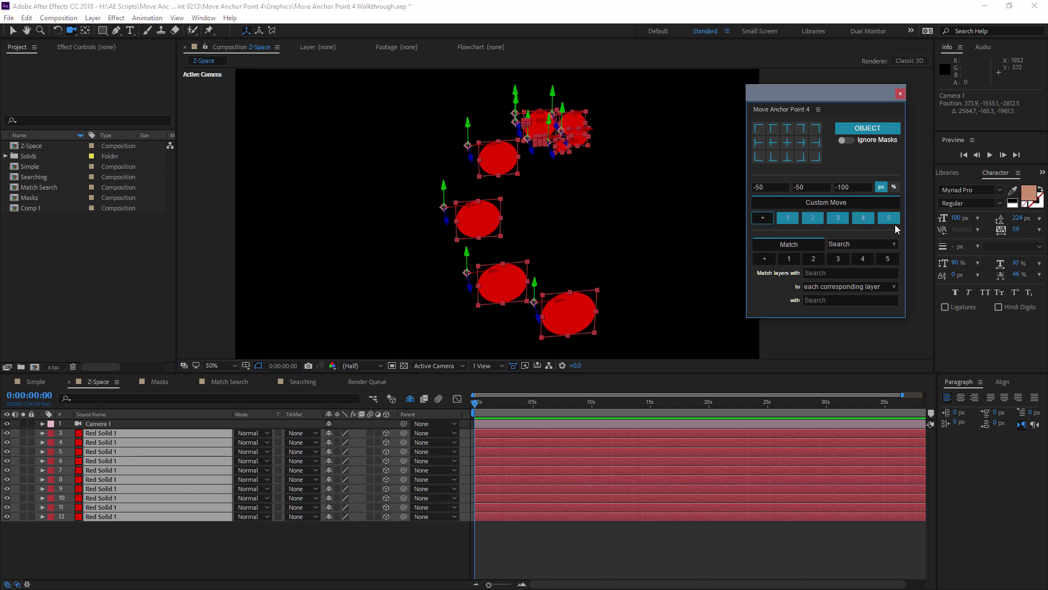
click(788, 221)
click(785, 221)
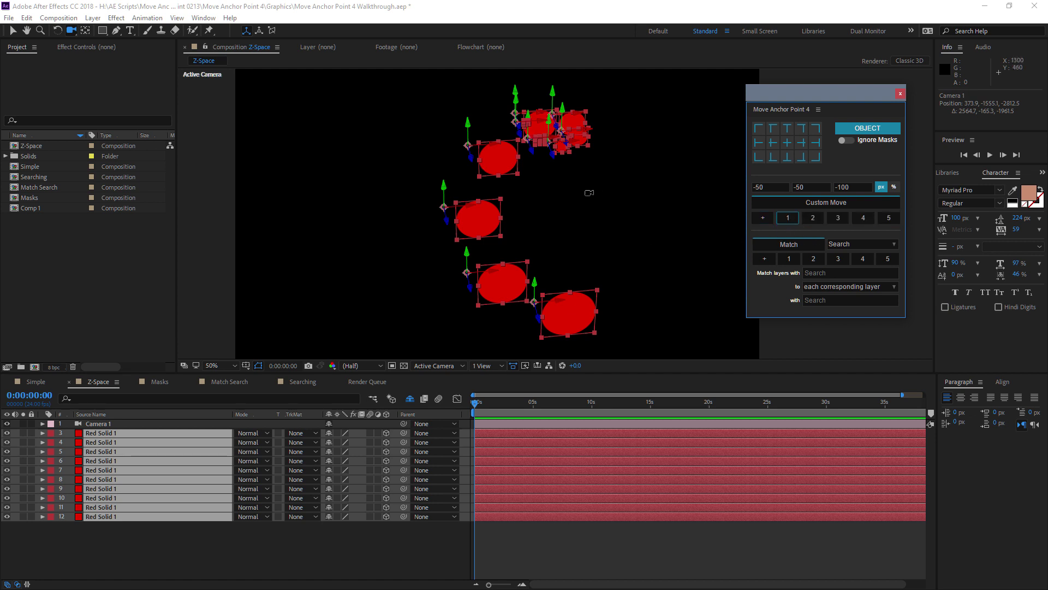
Reset the custom move's X, Y and Z to 0 and return the anchor points to the circles' centres
double_click(760, 187)
text(0)
key(Tab)
text(0)
key(Tab)
text(0)
drag(596, 228, 589, 222)
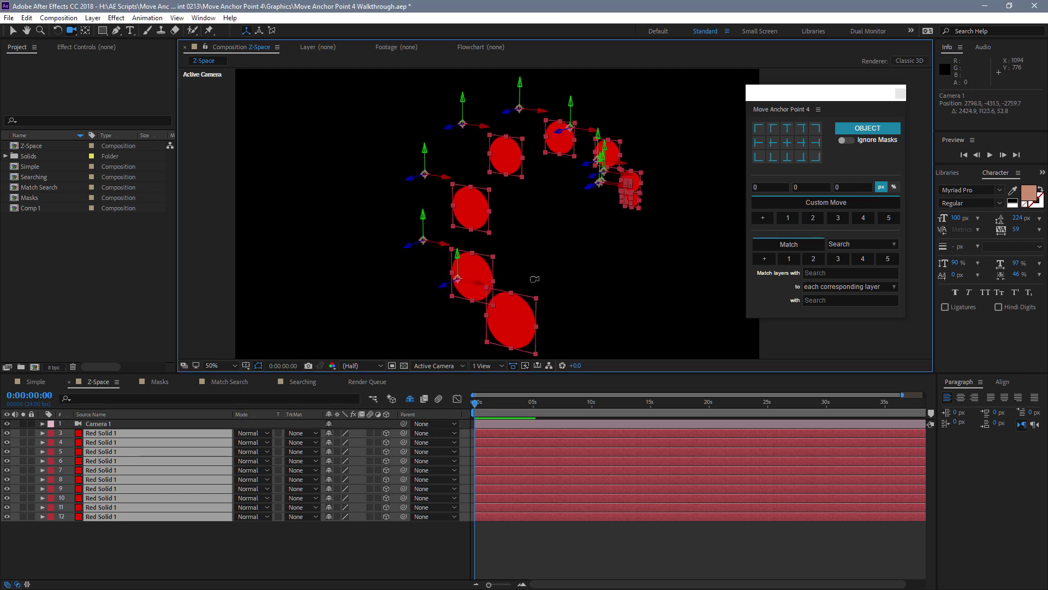
click(788, 141)
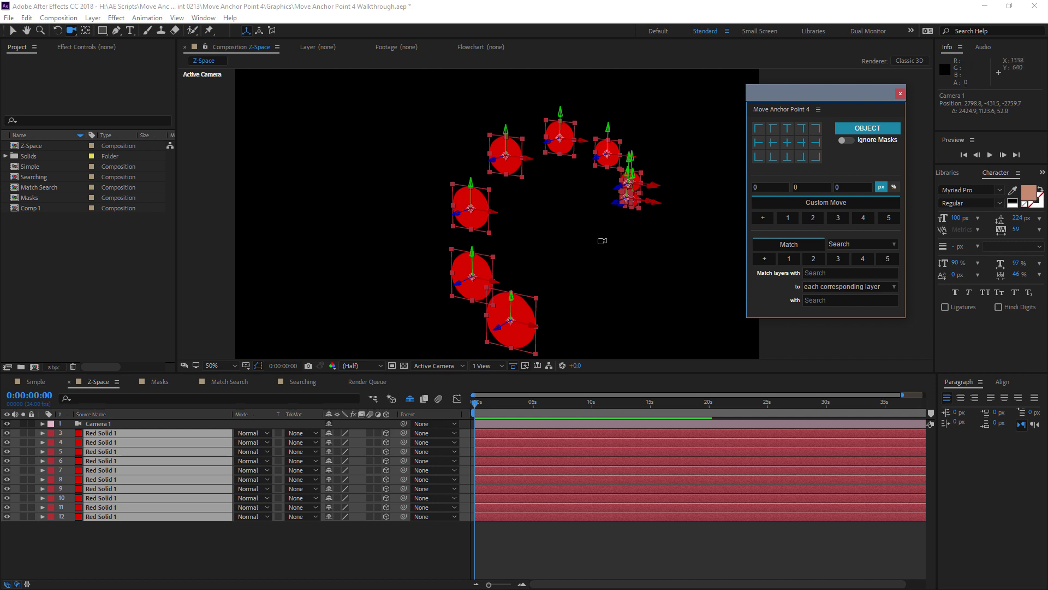
Apply custom move preset 1 to the circles' anchor points and check the values stored in the presets
click(788, 217)
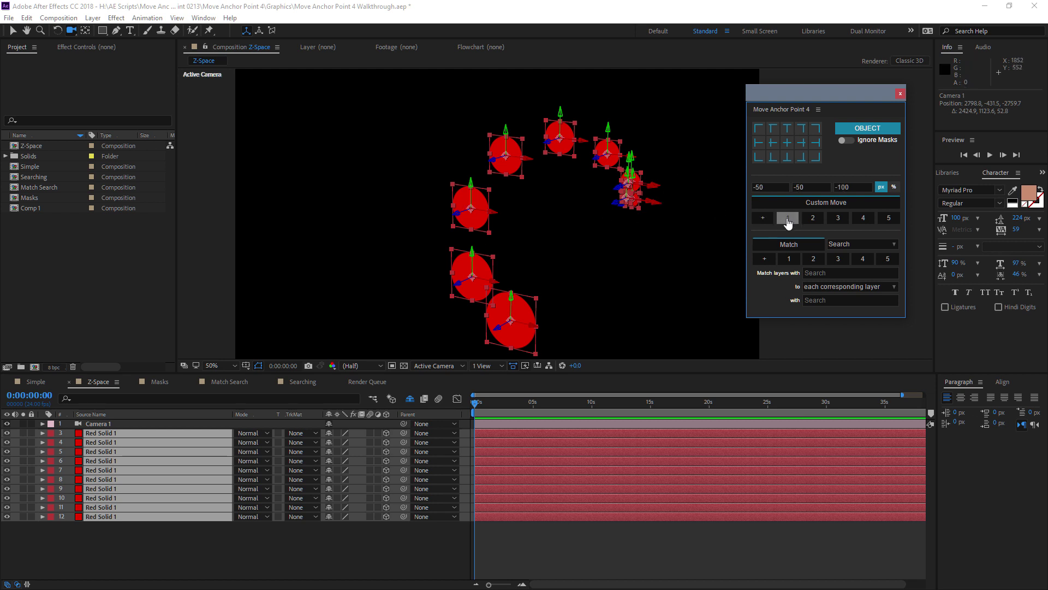
drag(710, 229, 377, 209)
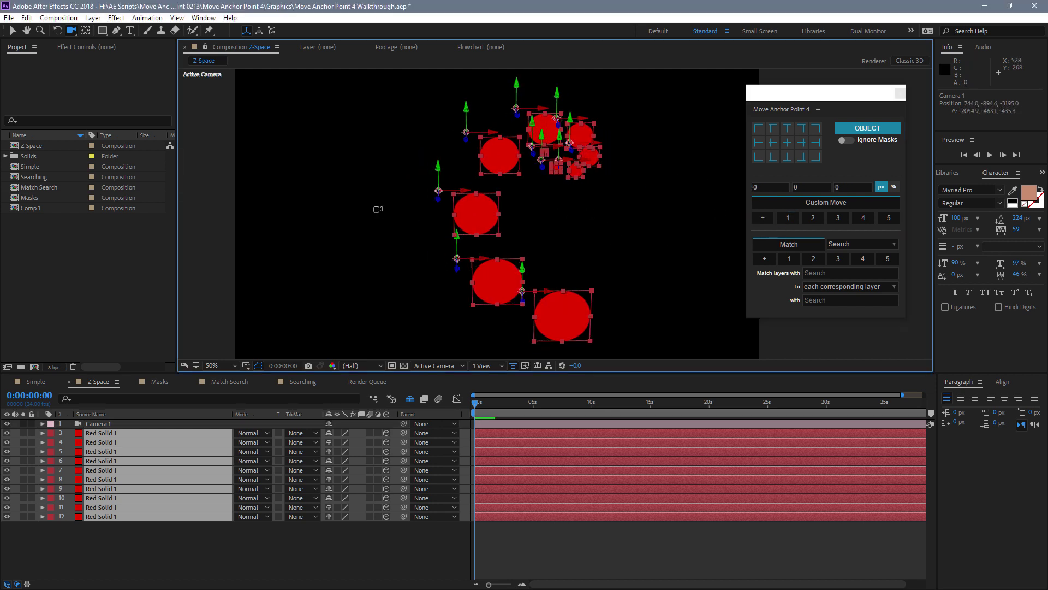
drag(481, 218, 628, 229)
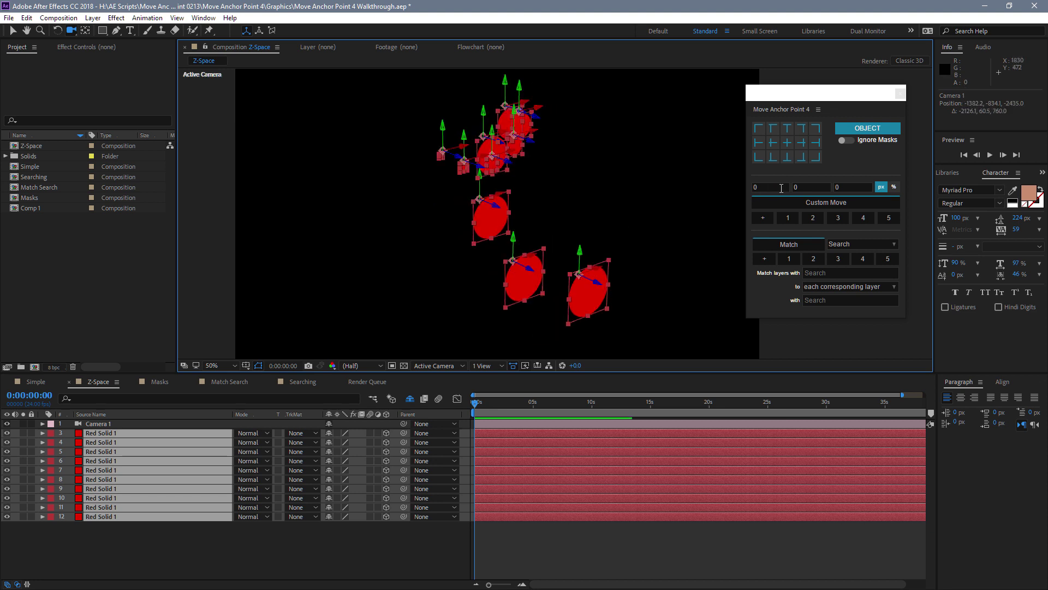
click(788, 218)
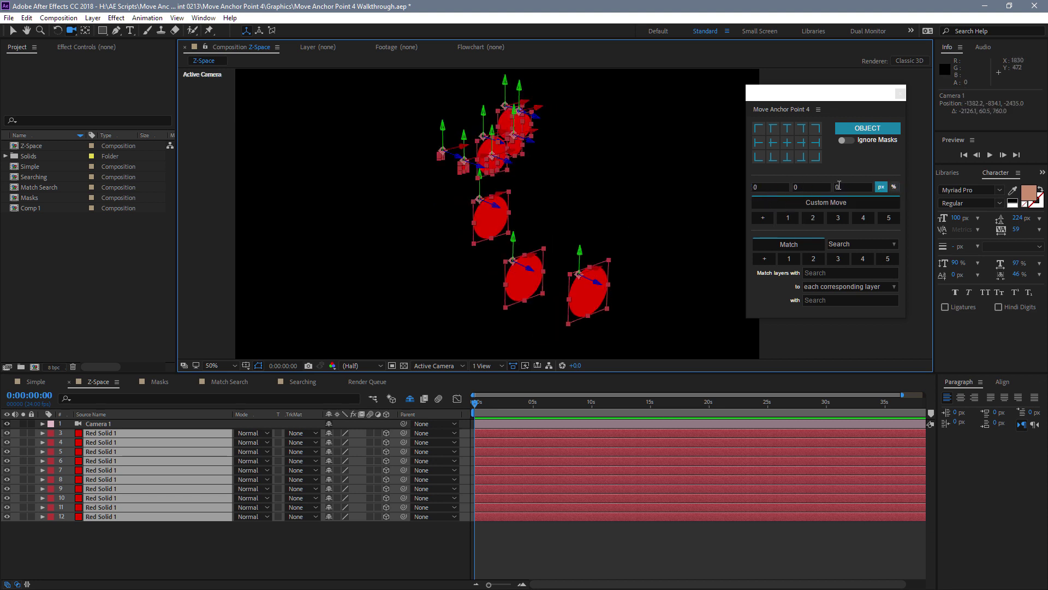
click(789, 218)
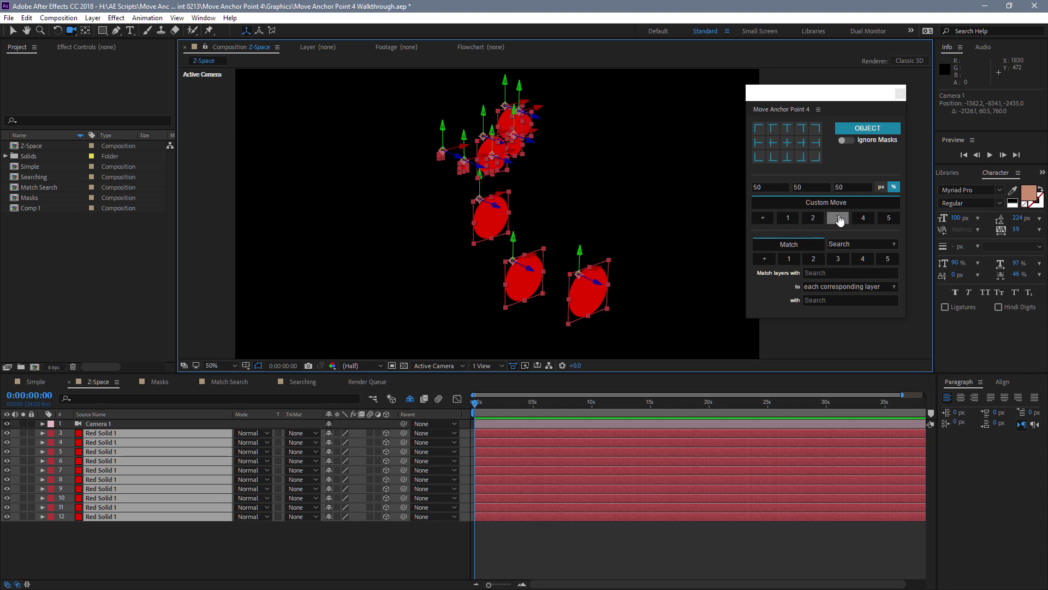
drag(628, 208, 685, 195)
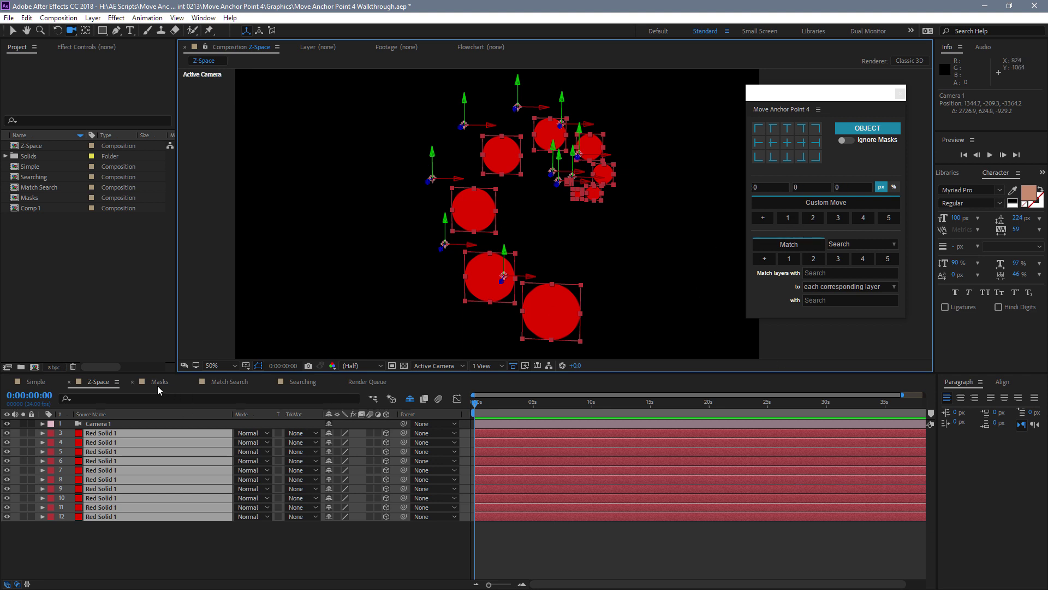
Open the Match Search composition and set the Match mode to Basic
click(211, 382)
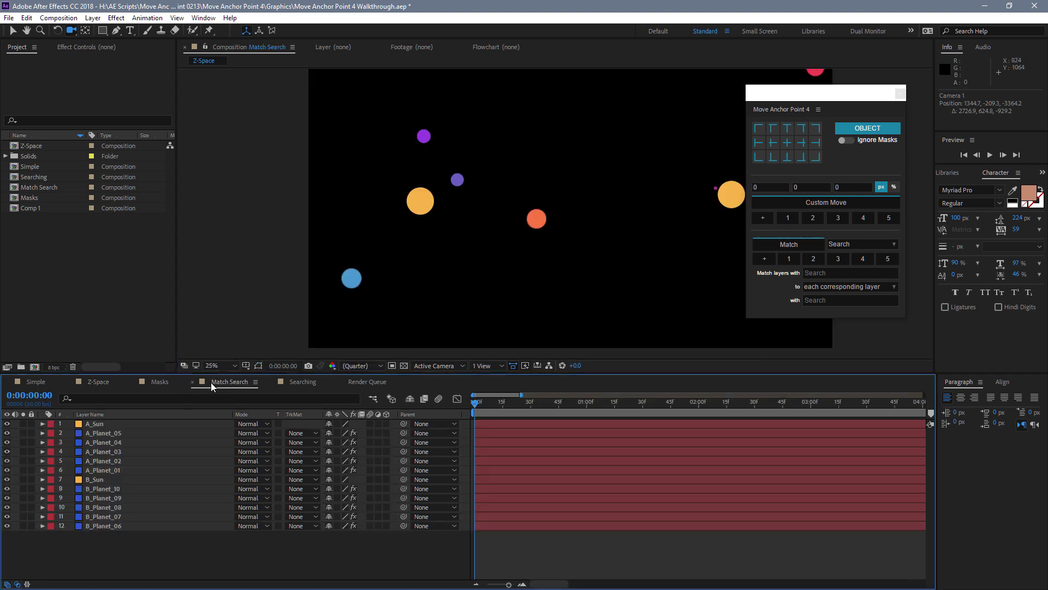
click(855, 245)
click(854, 245)
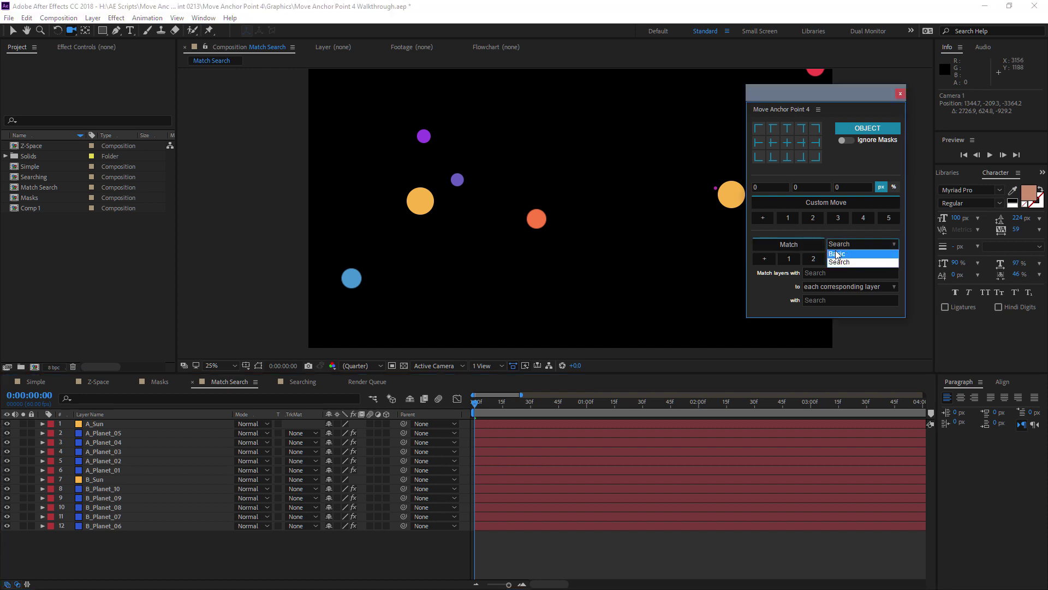
click(845, 254)
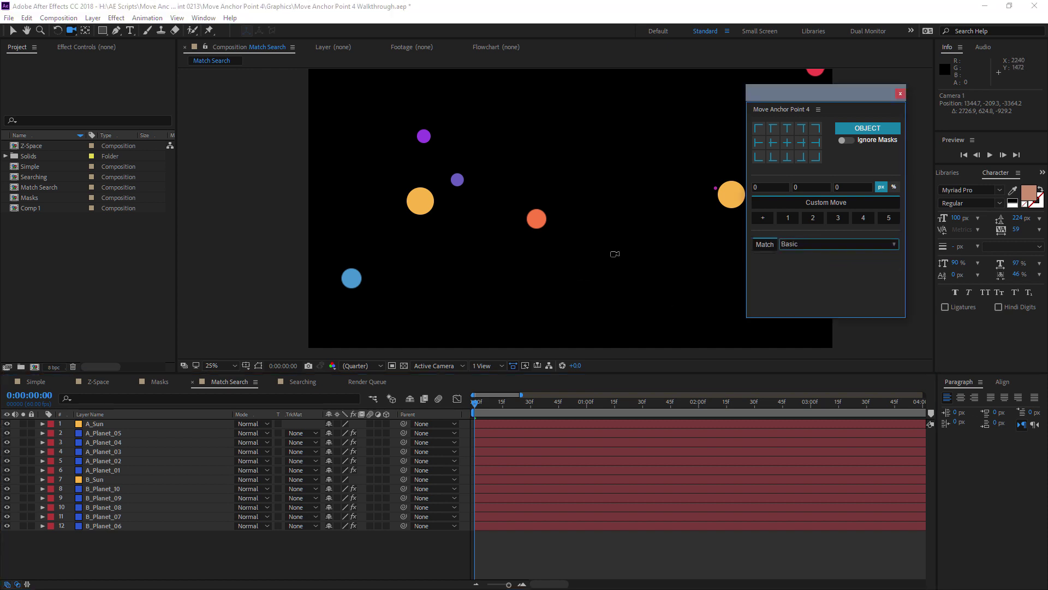
Switch from the camera tool to the Selection tool
click(590, 258)
click(14, 31)
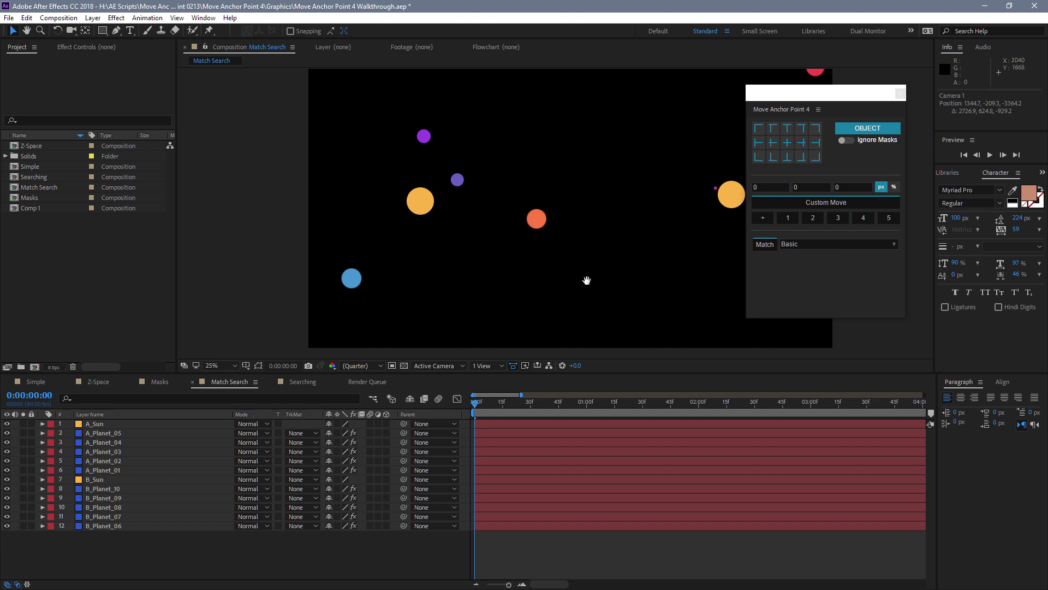
drag(584, 280, 489, 253)
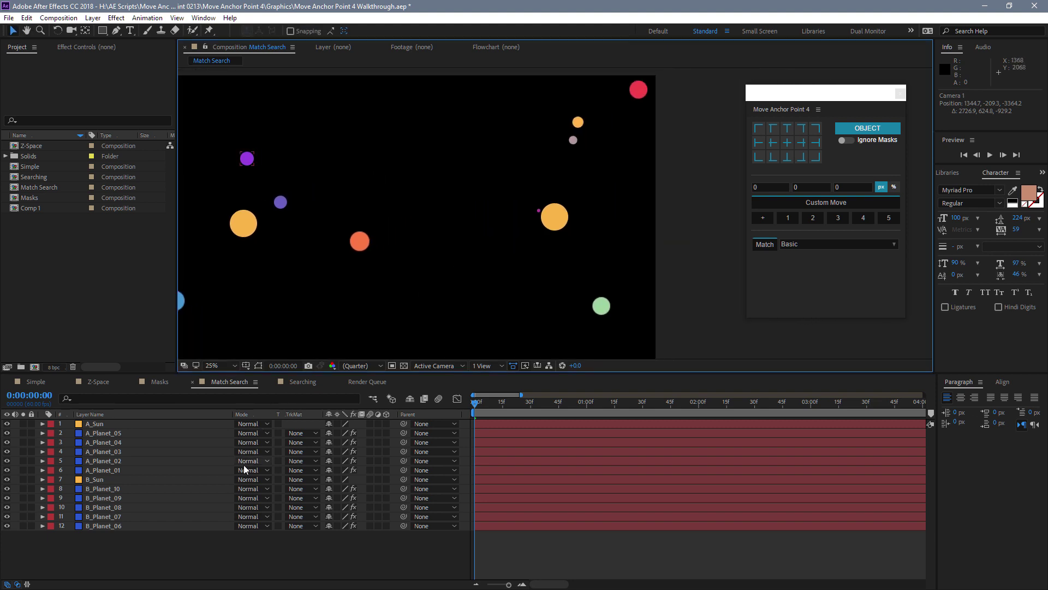
Highlight the B_Planet layers with B_Sun, both sun layers together and the planet layers to examine which circles form each system
drag(158, 545, 110, 494)
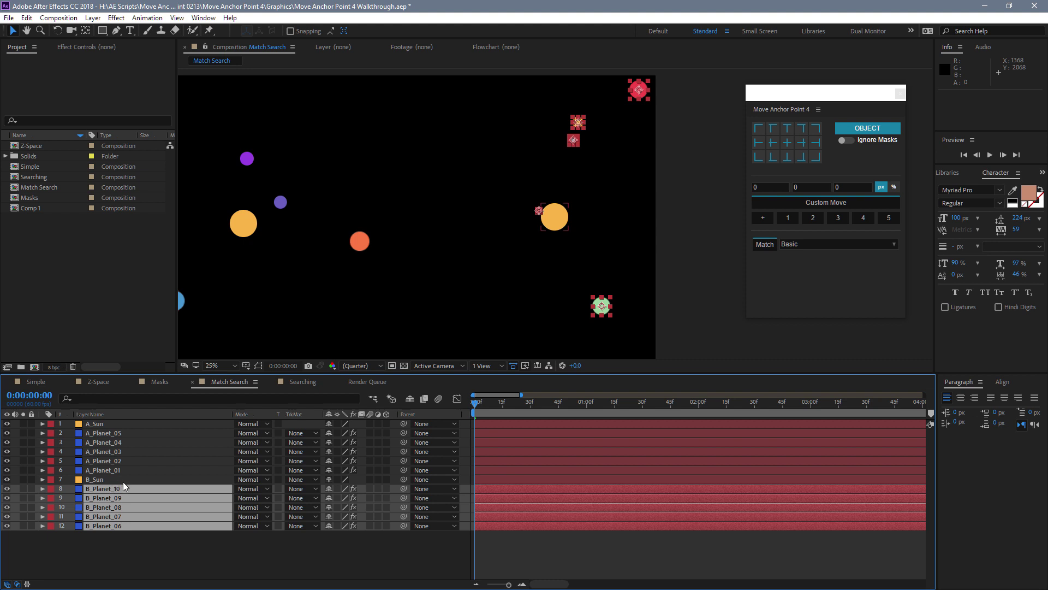
shift+click(120, 481)
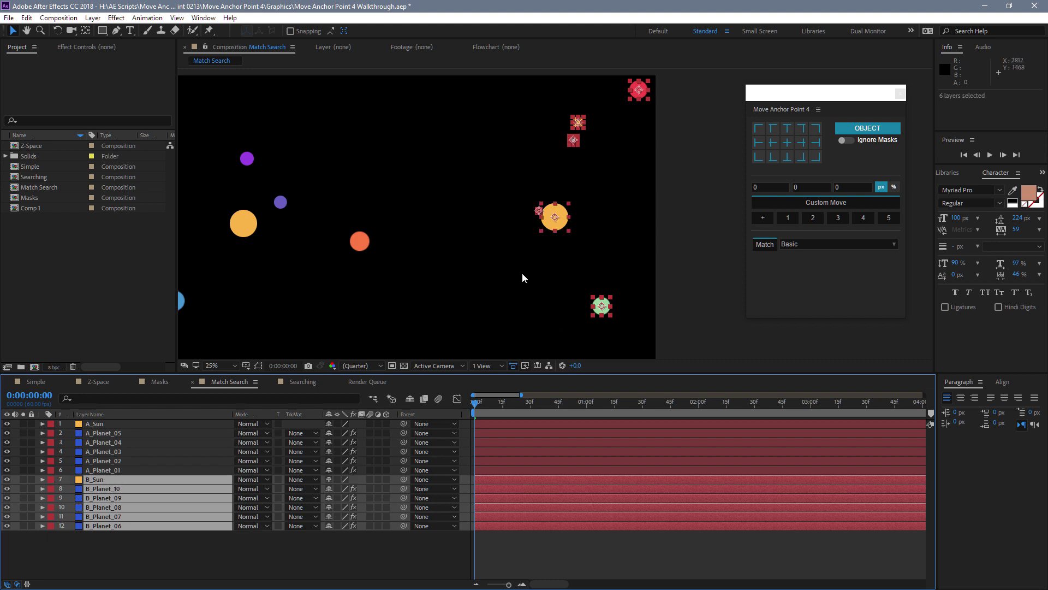
click(180, 558)
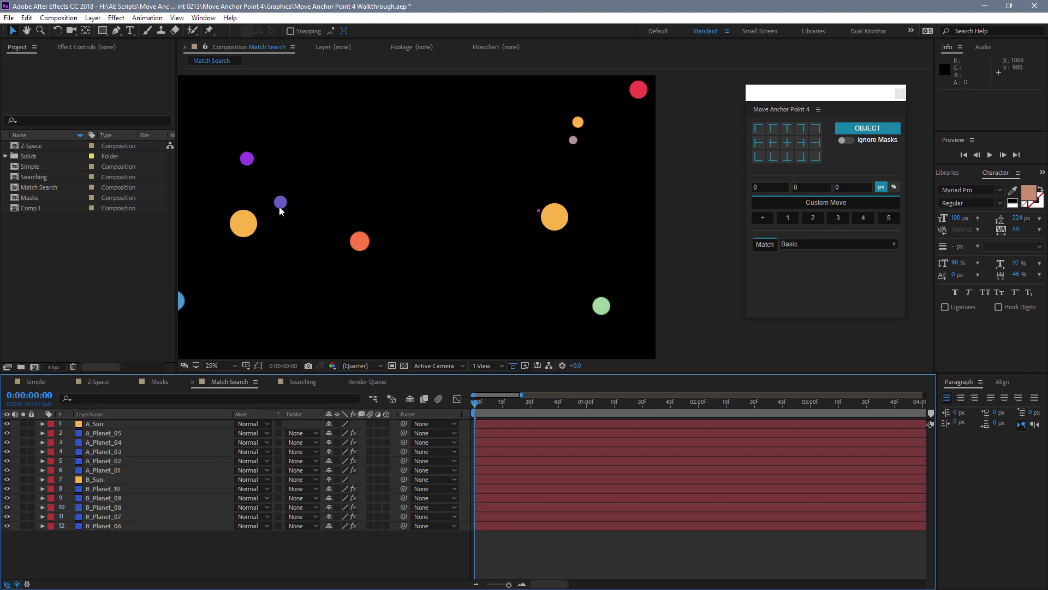
drag(281, 211, 340, 213)
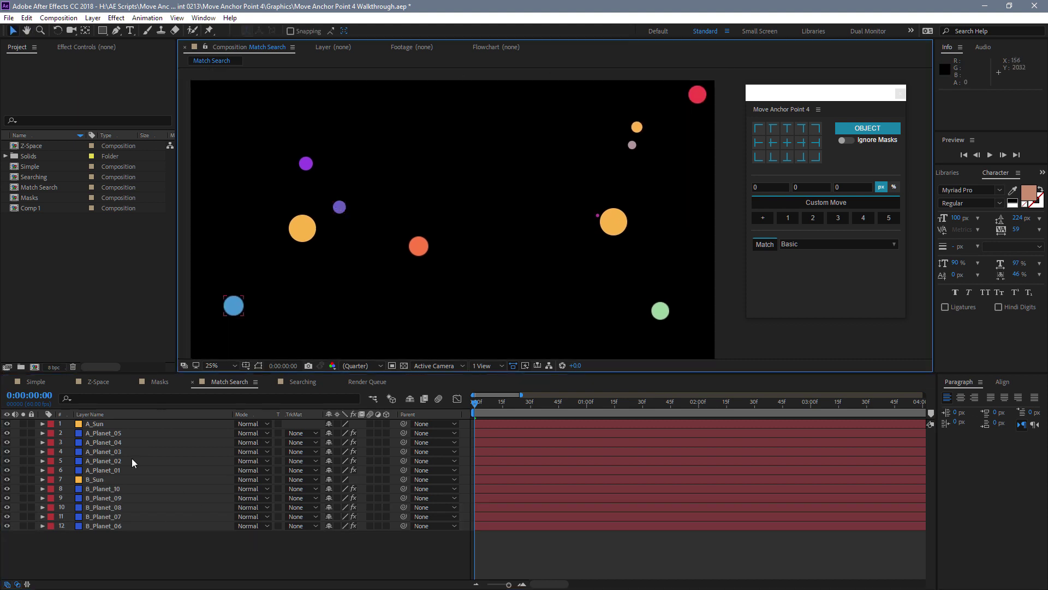
click(111, 425)
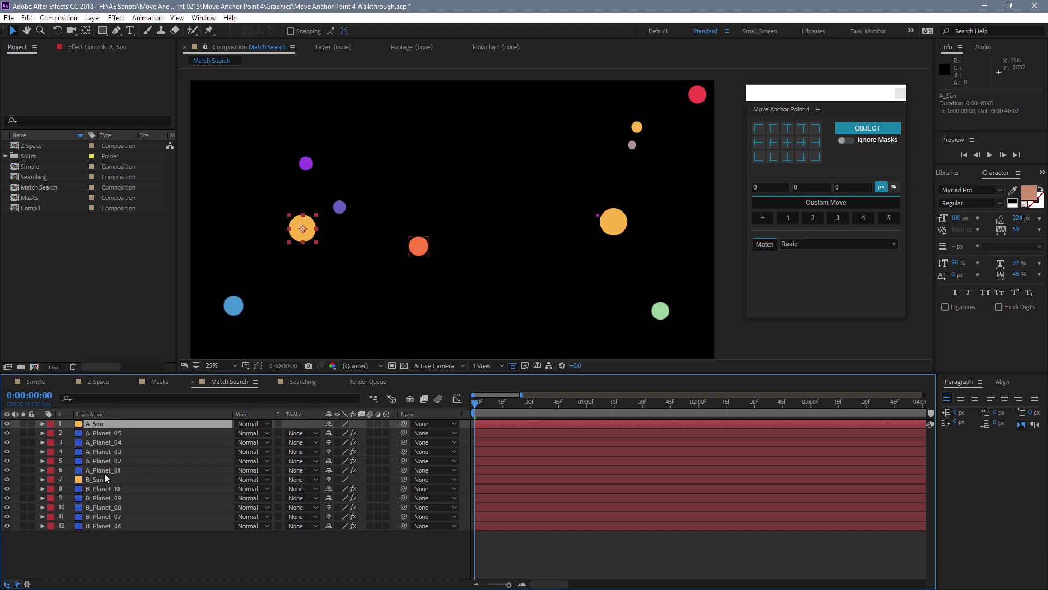
ctrl+click(105, 478)
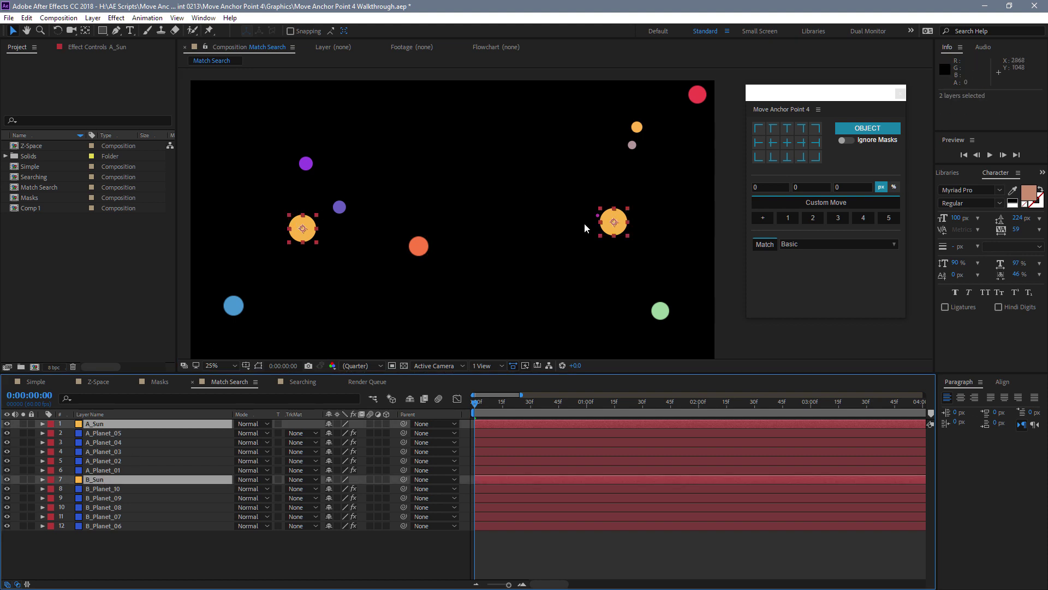
click(107, 436)
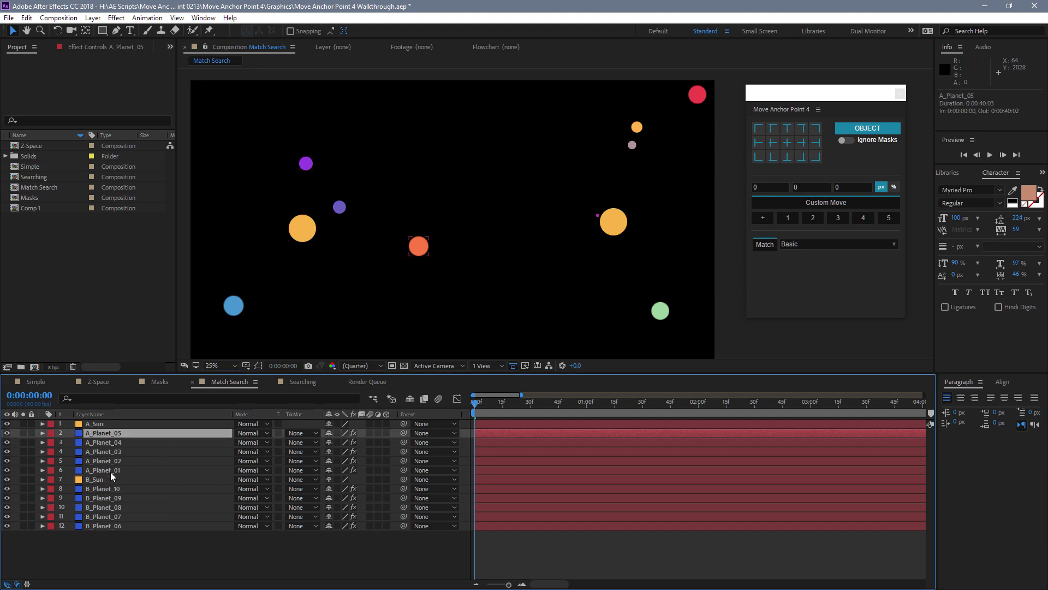
shift+click(110, 472)
drag(181, 567, 167, 451)
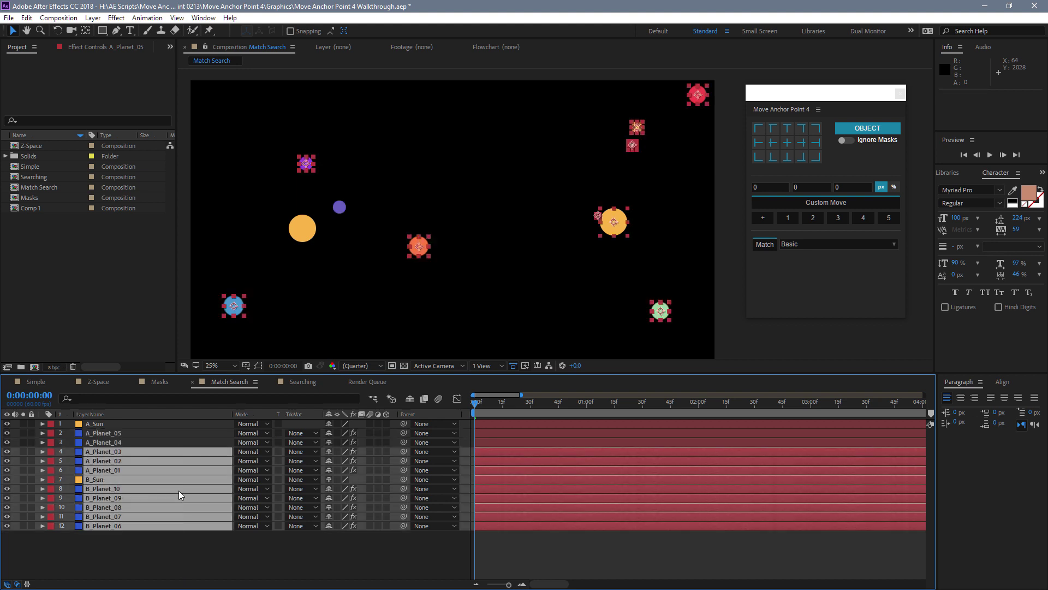
Scrub and play the timeline with the planet layers selected to examine how they rotate about their current anchor points
drag(480, 404, 519, 396)
click(240, 540)
drag(227, 548, 131, 435)
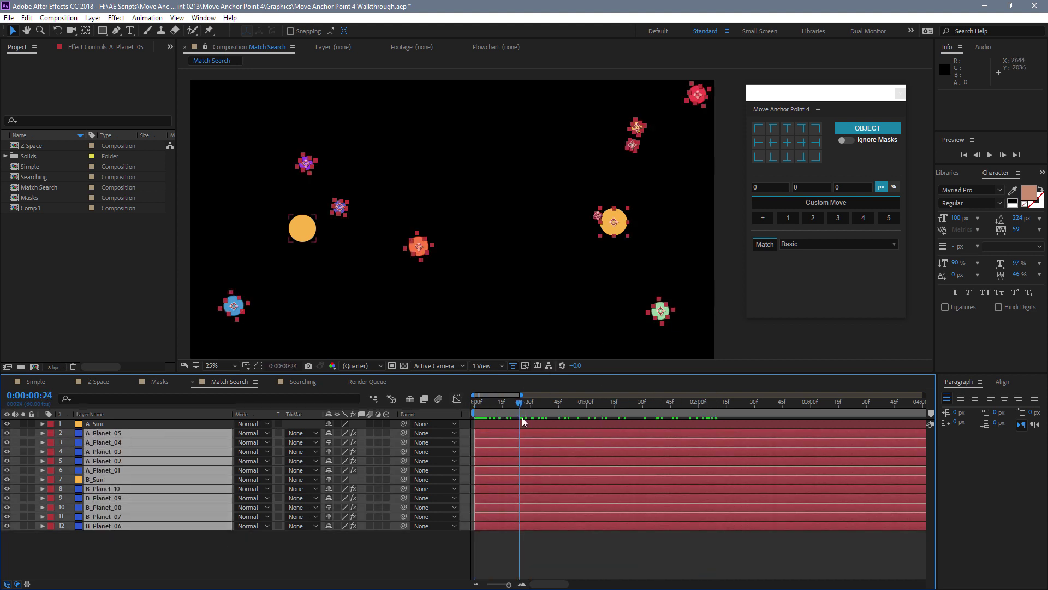
key(space)
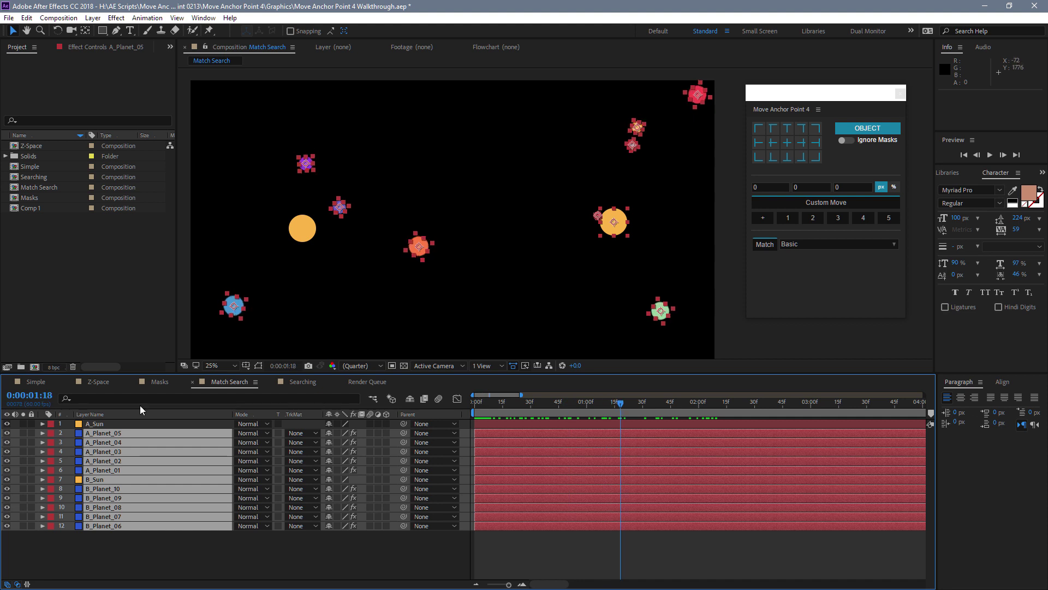
click(179, 537)
drag(588, 402, 544, 404)
click(486, 405)
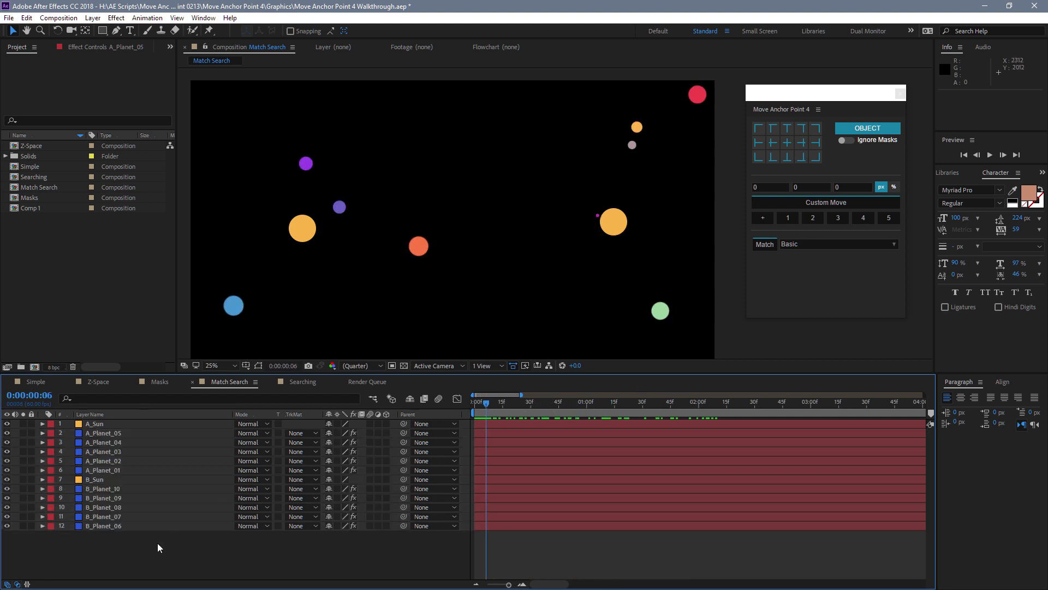
drag(159, 543, 130, 423)
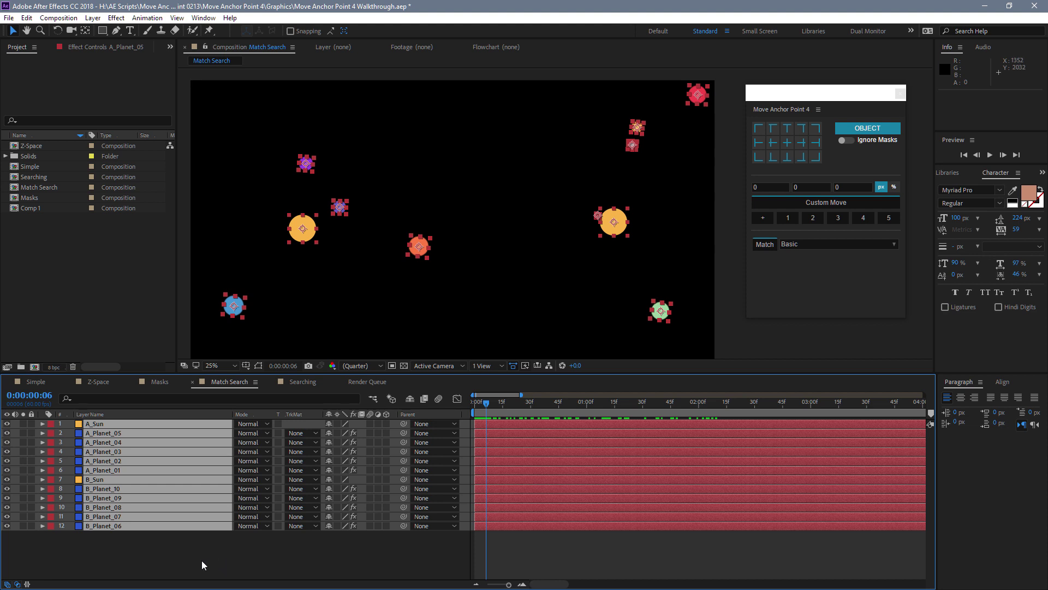
click(237, 529)
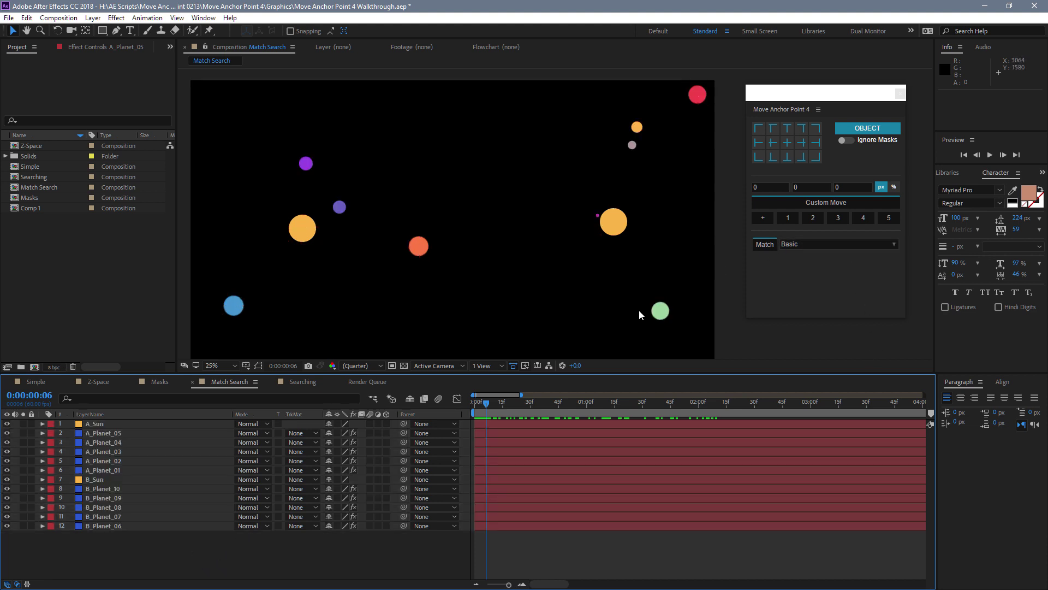
Match the anchor points of B_Planet_06 to B_Planet_10 to B_Sun, adding B_Sun to the selection last
drag(147, 532, 100, 483)
click(137, 532)
drag(132, 532, 98, 490)
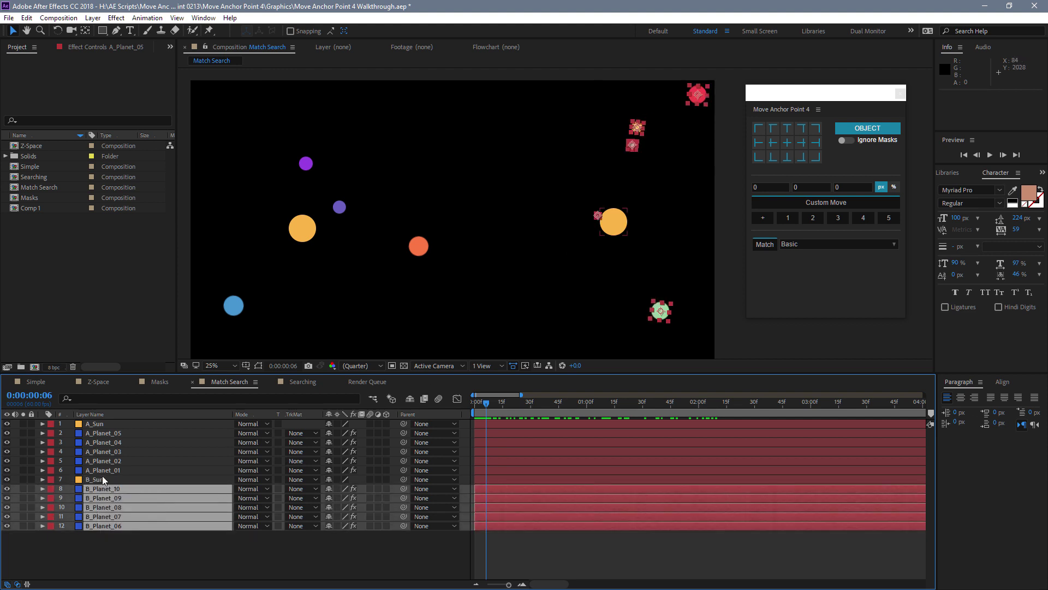
shift+click(102, 479)
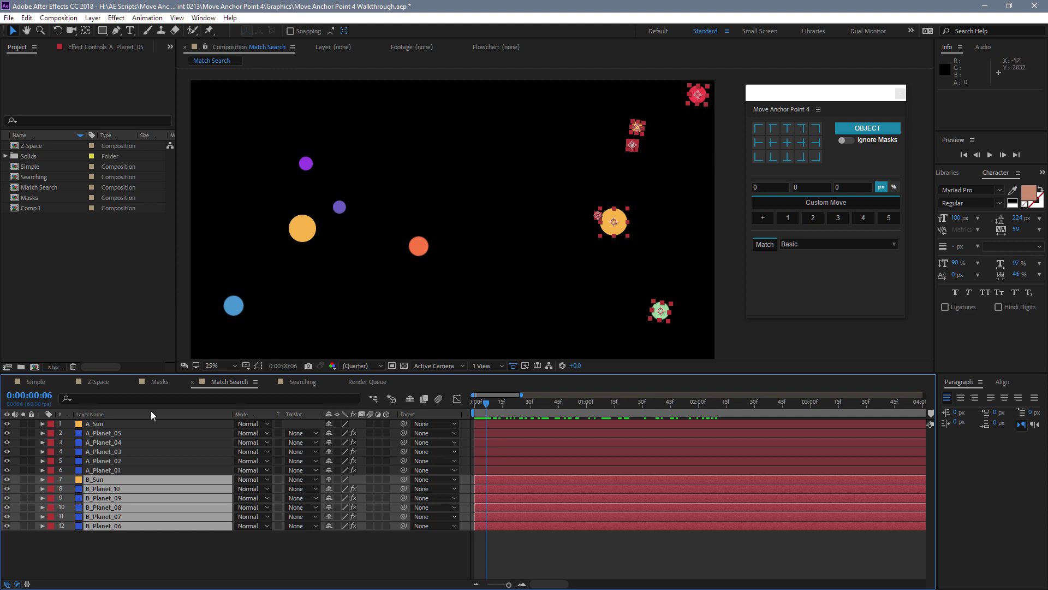
click(768, 245)
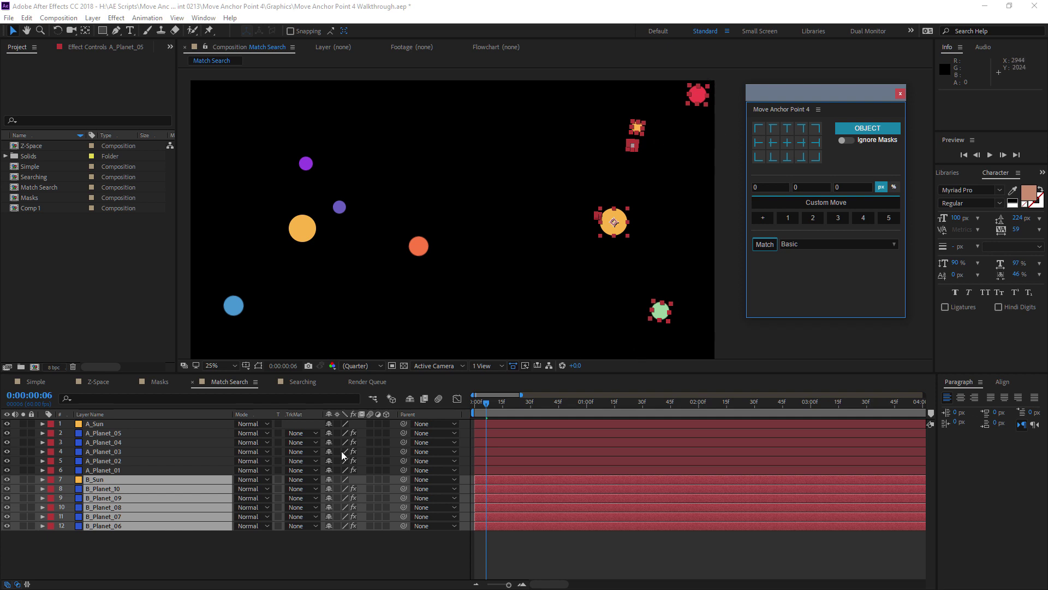
Check the anchor point of each B_Planet layer and scrub the timeline to examine their orbit around B_Sun
click(226, 535)
click(163, 523)
click(152, 516)
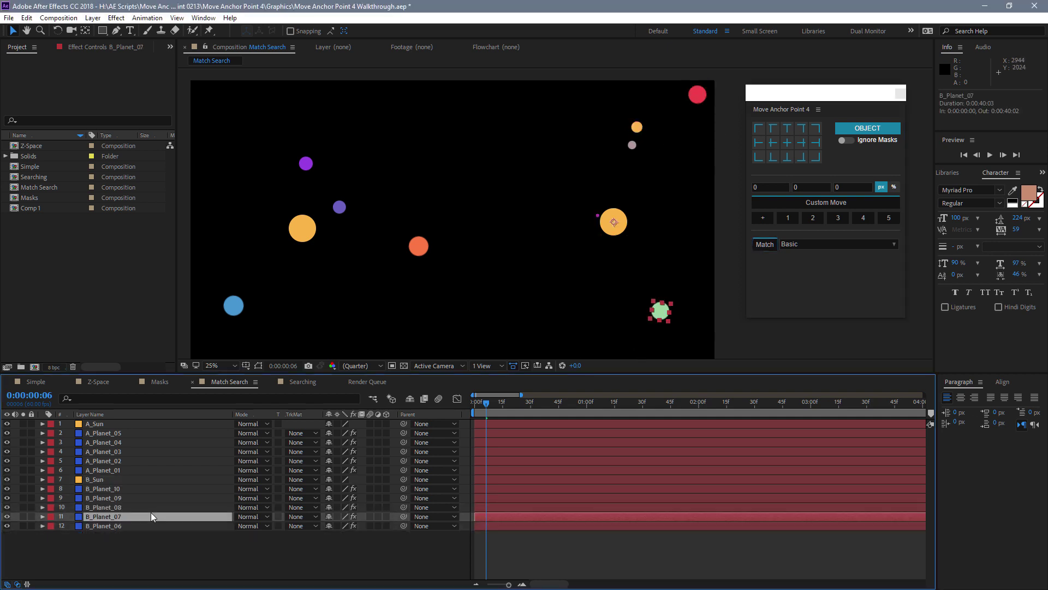
click(150, 506)
click(145, 497)
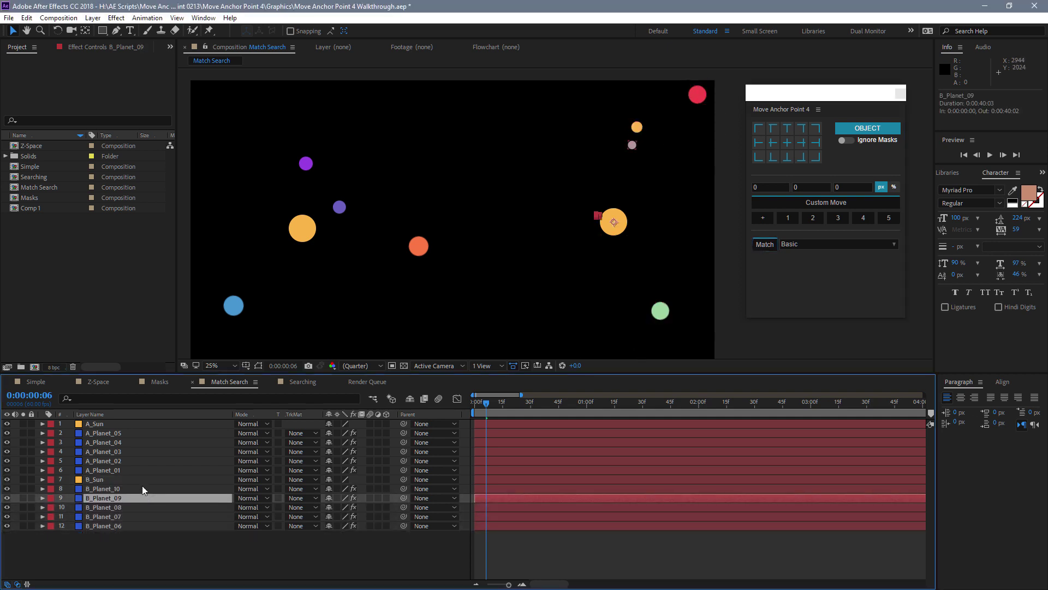
click(142, 488)
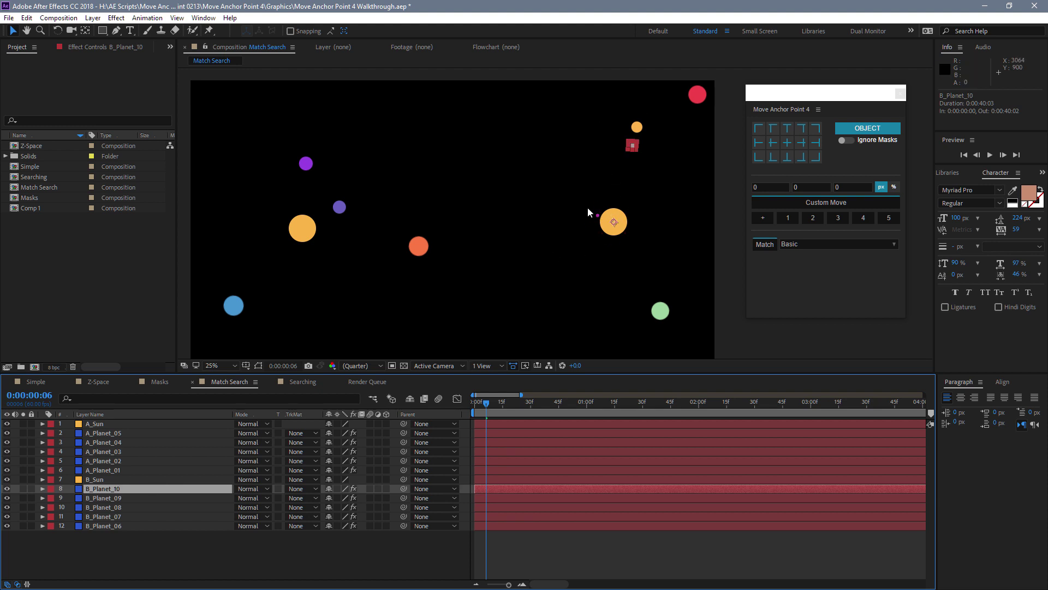
drag(487, 410, 618, 405)
drag(542, 411, 440, 404)
Match the anchor points of A_Planet_01 to A_Planet_05 to A_Sun at frame 0 and preview their orbit
click(135, 470)
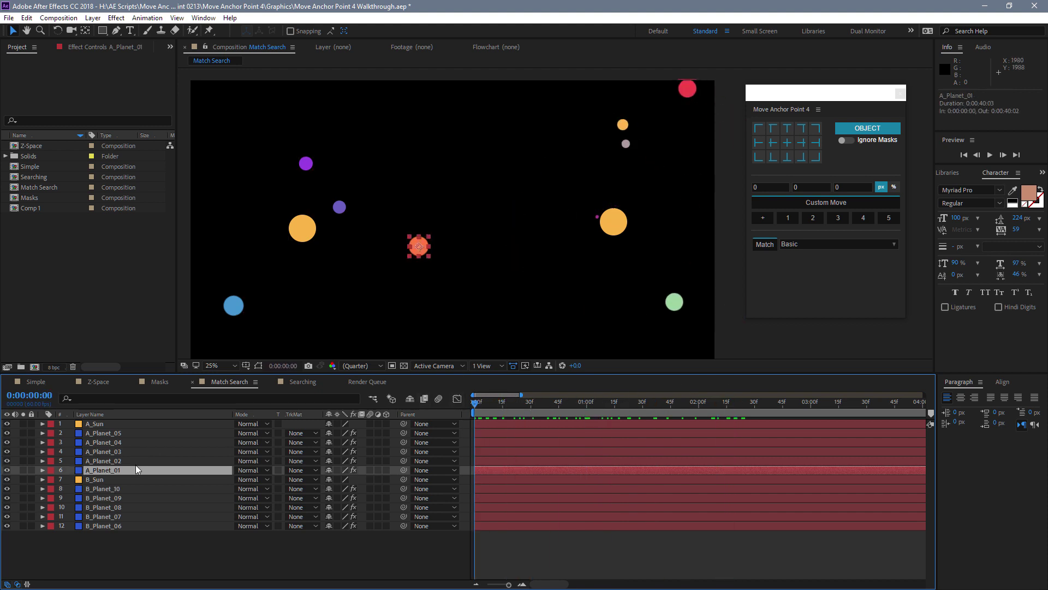
shift+click(121, 431)
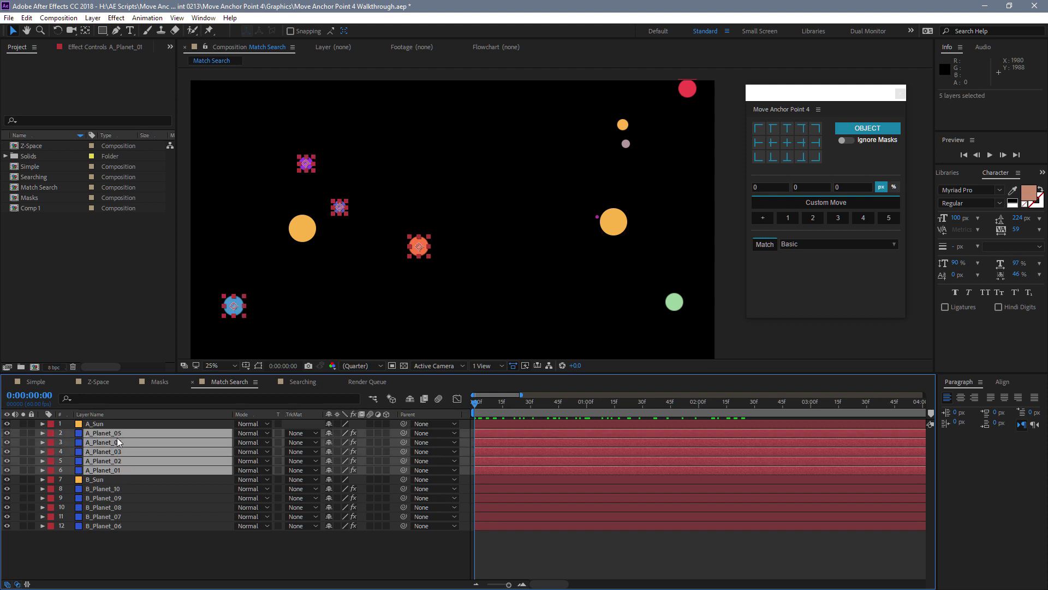
shift+click(102, 423)
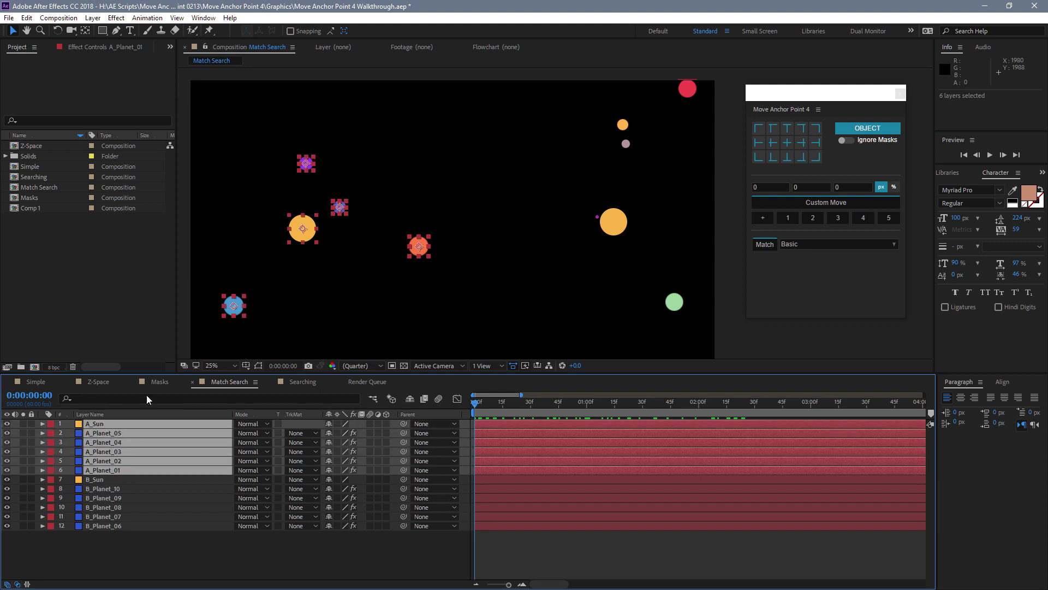
click(765, 244)
click(215, 538)
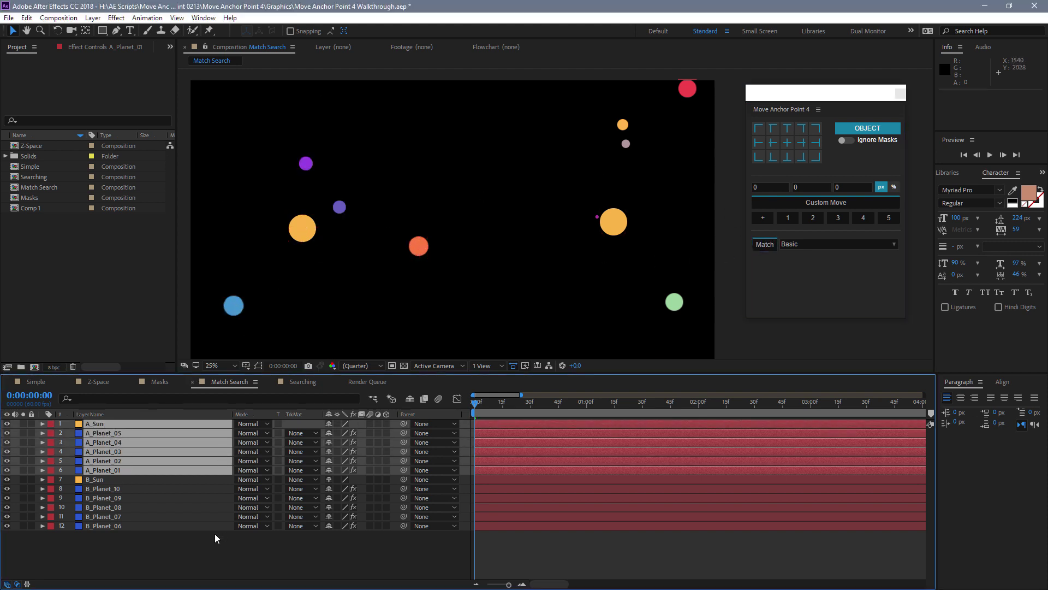
drag(480, 405, 395, 409)
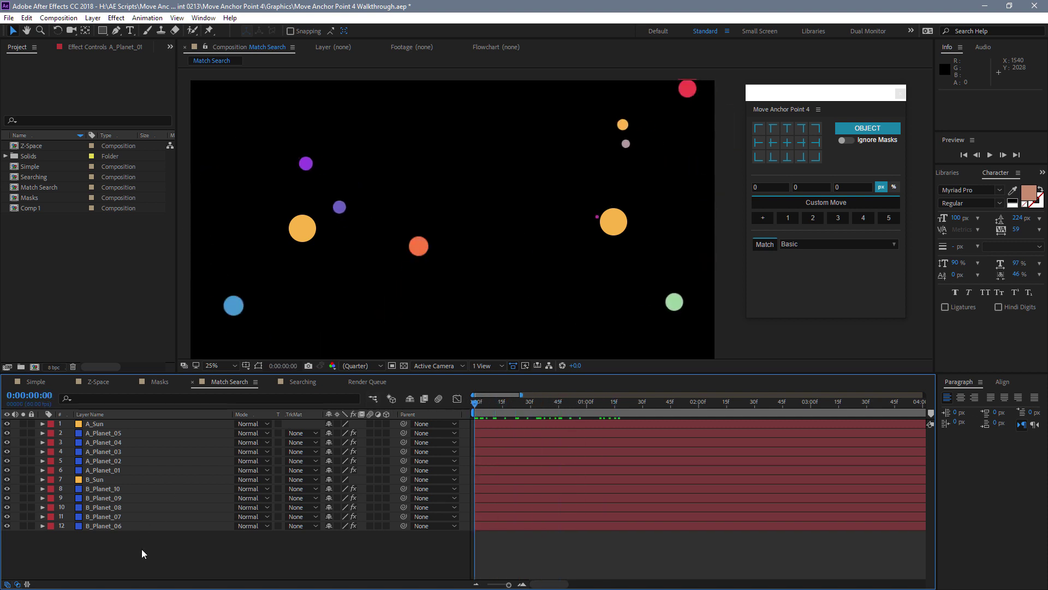
Return the anchor points of all sun and planet layers to the centre of each circle
drag(155, 550, 85, 419)
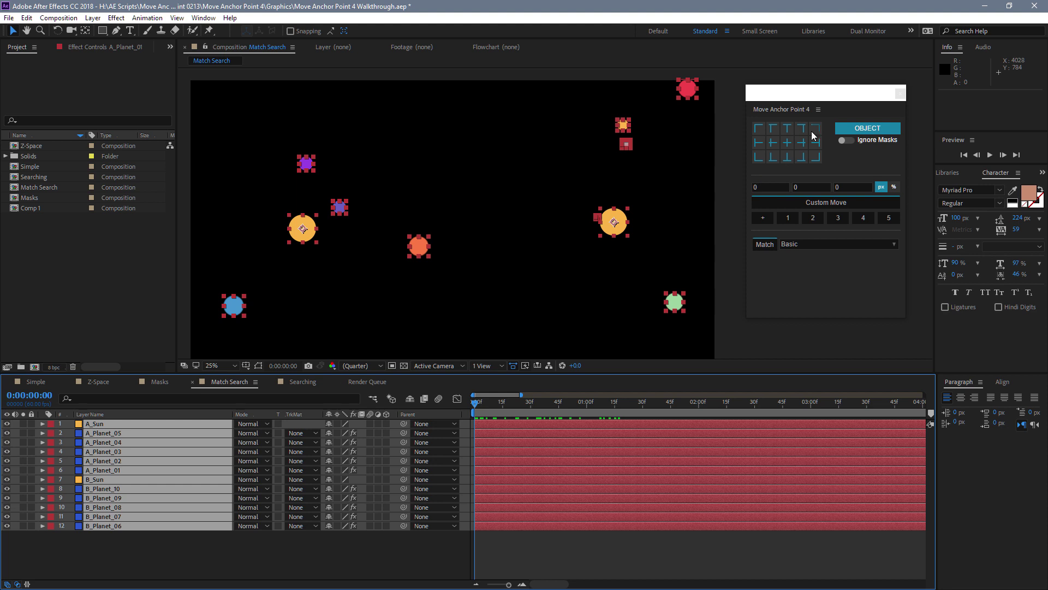
click(778, 144)
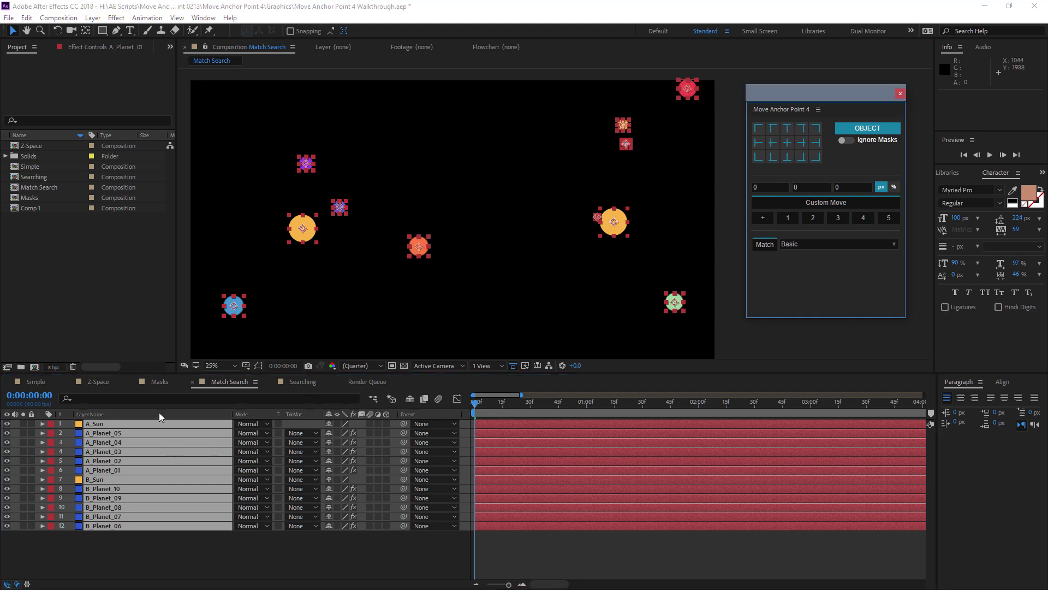
click(158, 543)
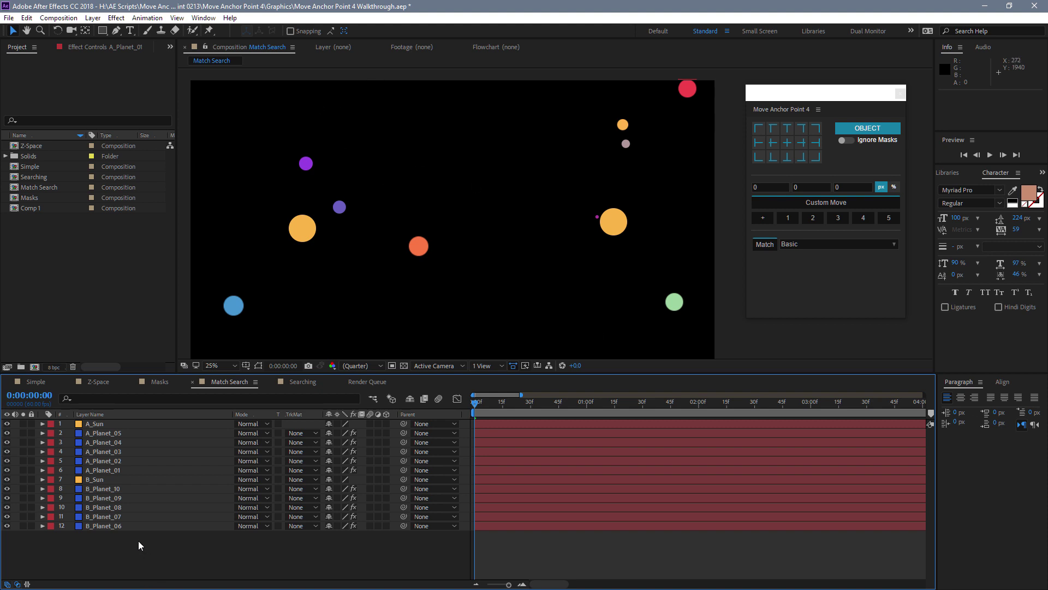
Set the Match mode to Search with no layers selected
drag(138, 545, 93, 486)
click(178, 548)
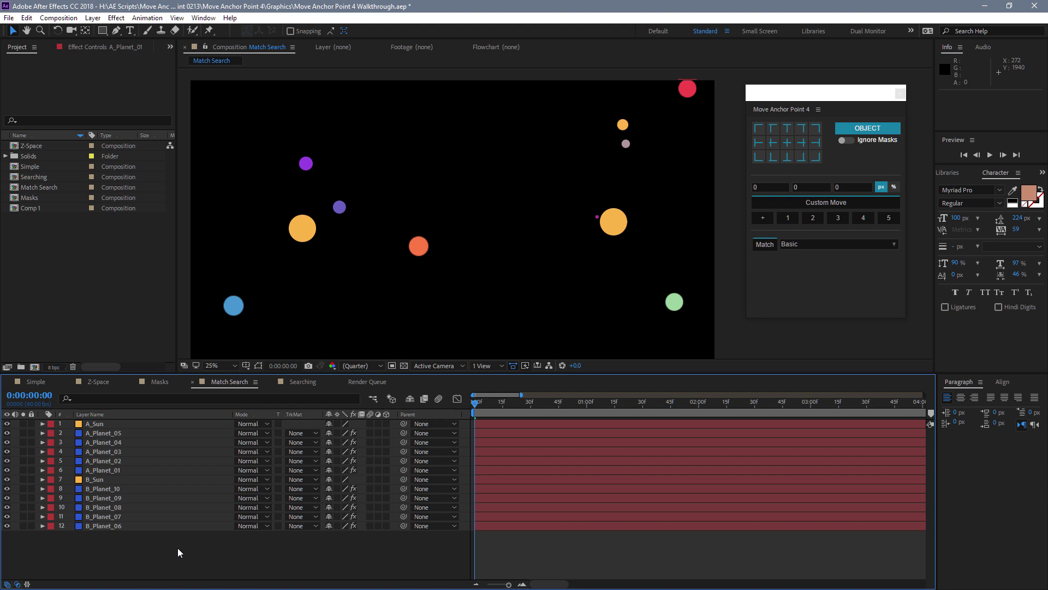
click(821, 242)
click(810, 261)
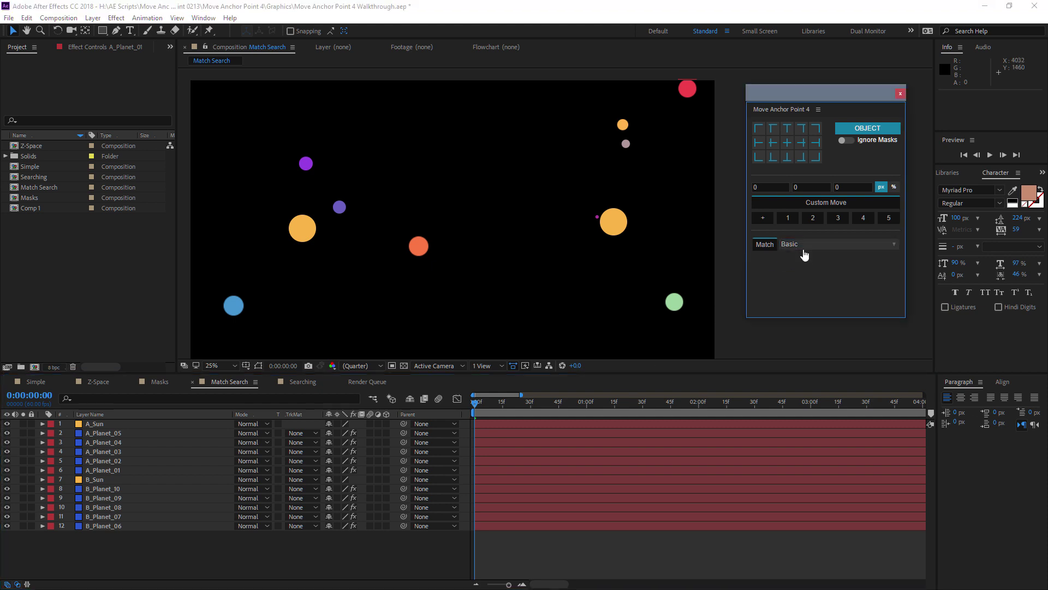
click(804, 246)
click(804, 264)
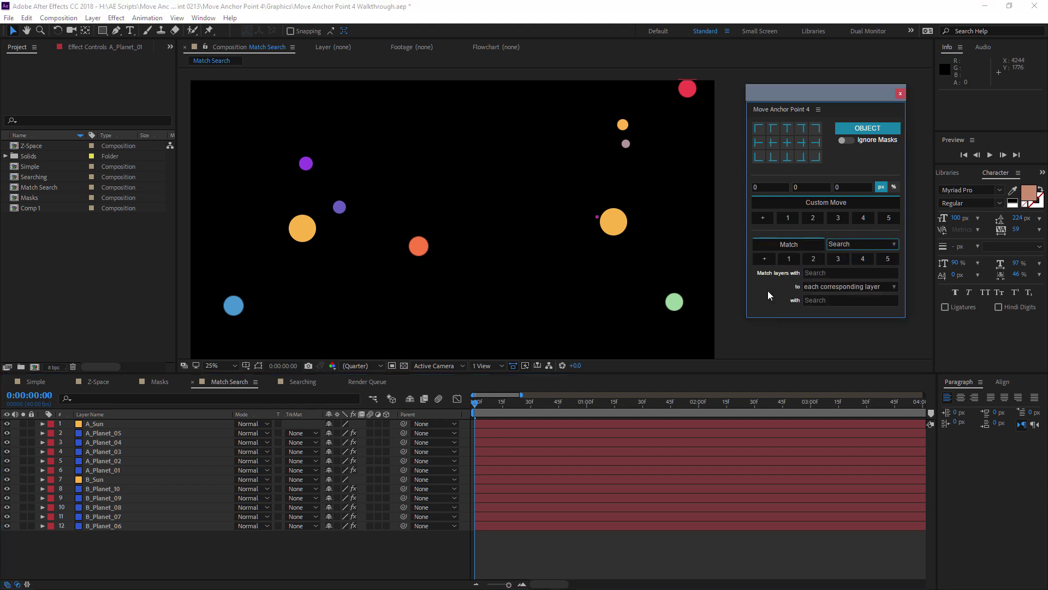
Examine the search fields for the layers to match and for each corresponding target layer
click(808, 273)
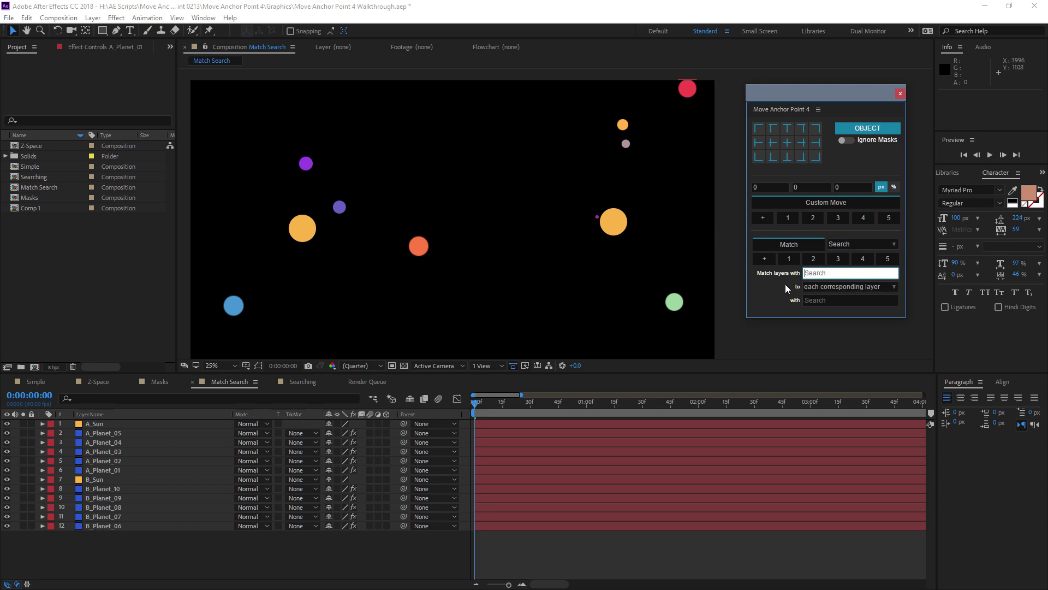
click(786, 285)
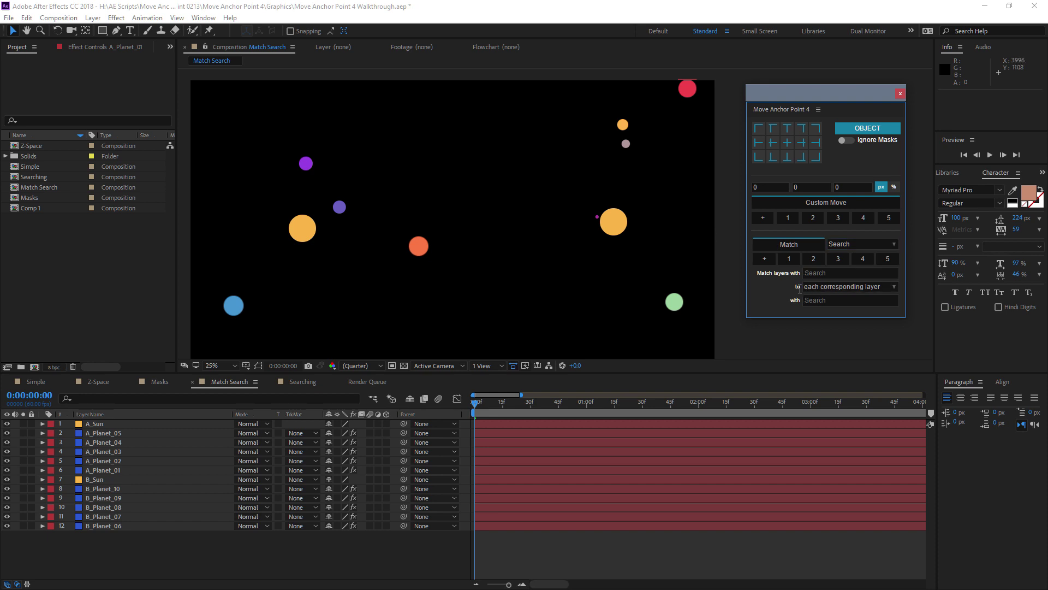
click(837, 302)
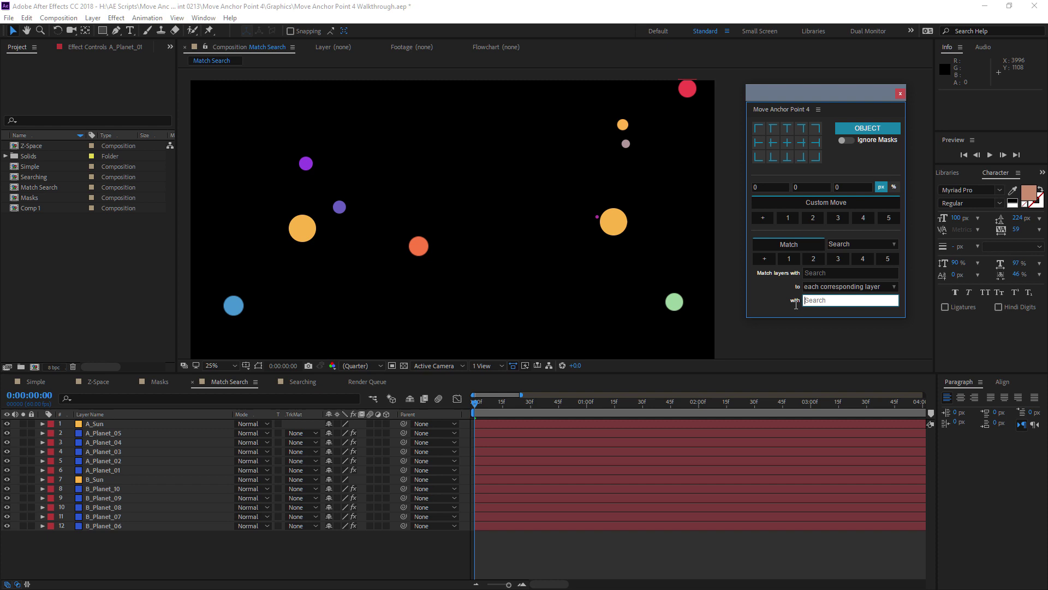
Set the Search match to target the selected layer and enter "Planet" as the search text for the layers to match
click(824, 288)
click(825, 304)
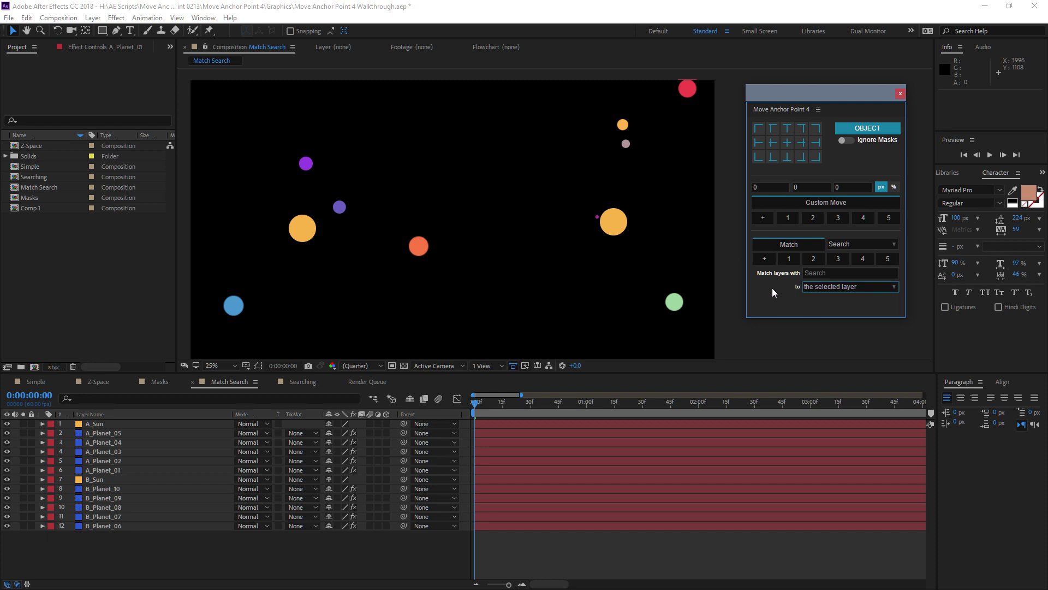
click(804, 273)
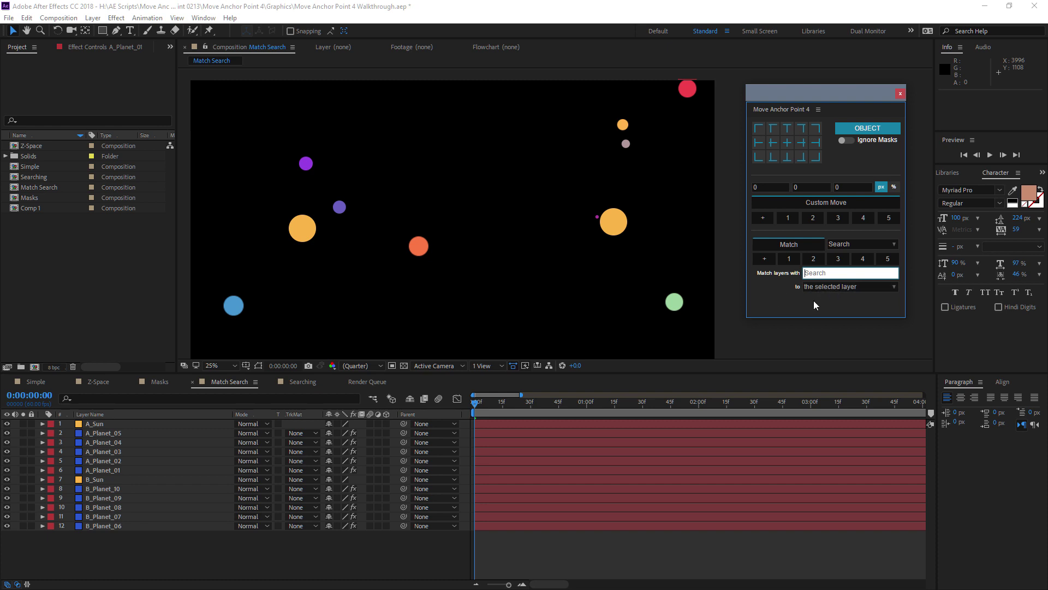
click(818, 305)
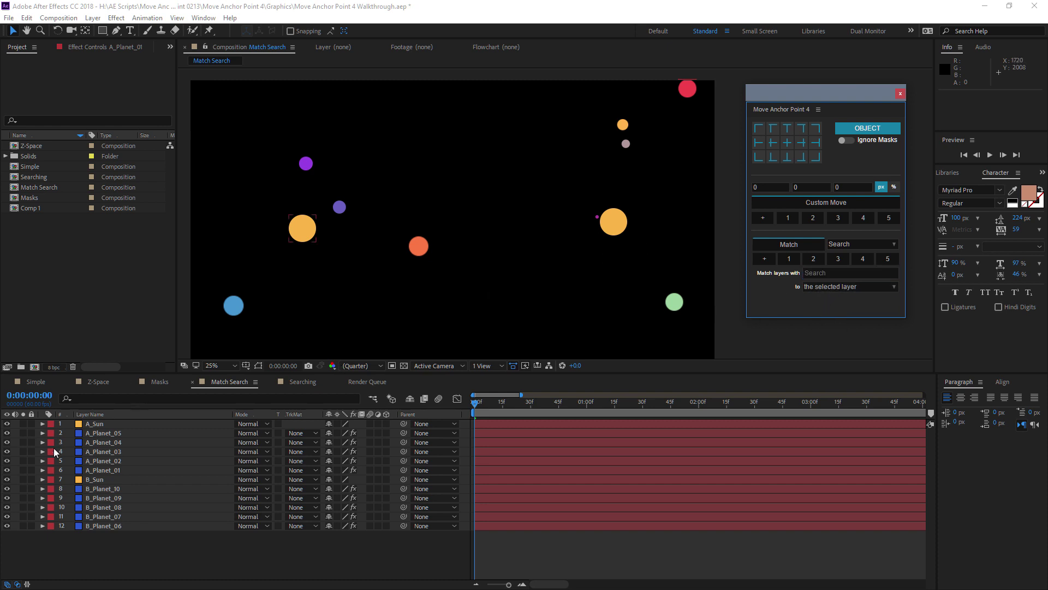
click(817, 273)
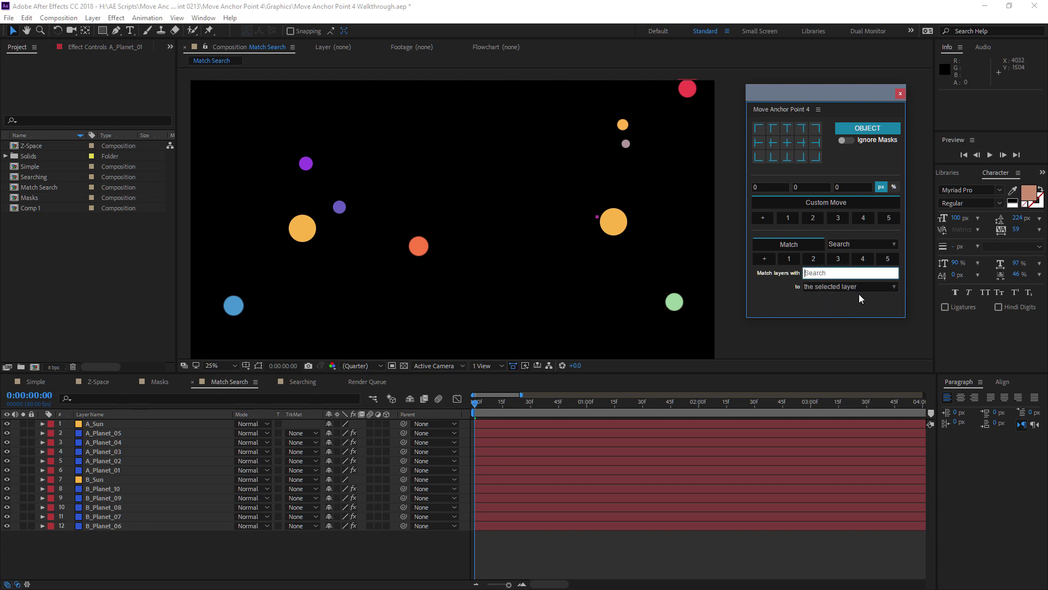
text(Planet)
click(674, 301)
click(783, 309)
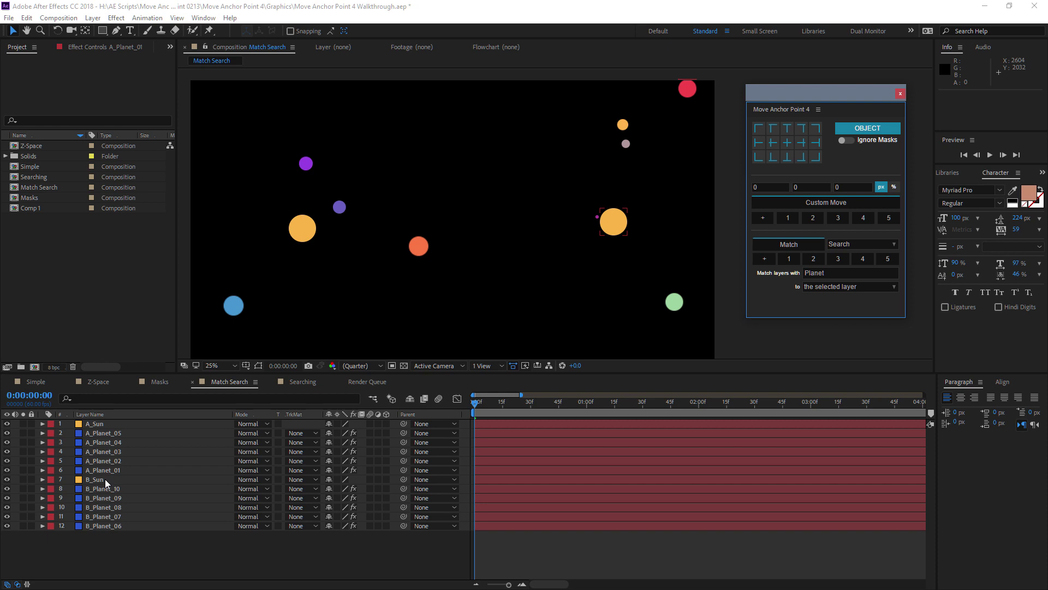
Match the anchor points of all "Planet" layers to A_Sun and select every A_Planet and B_Planet layer to check them
click(96, 424)
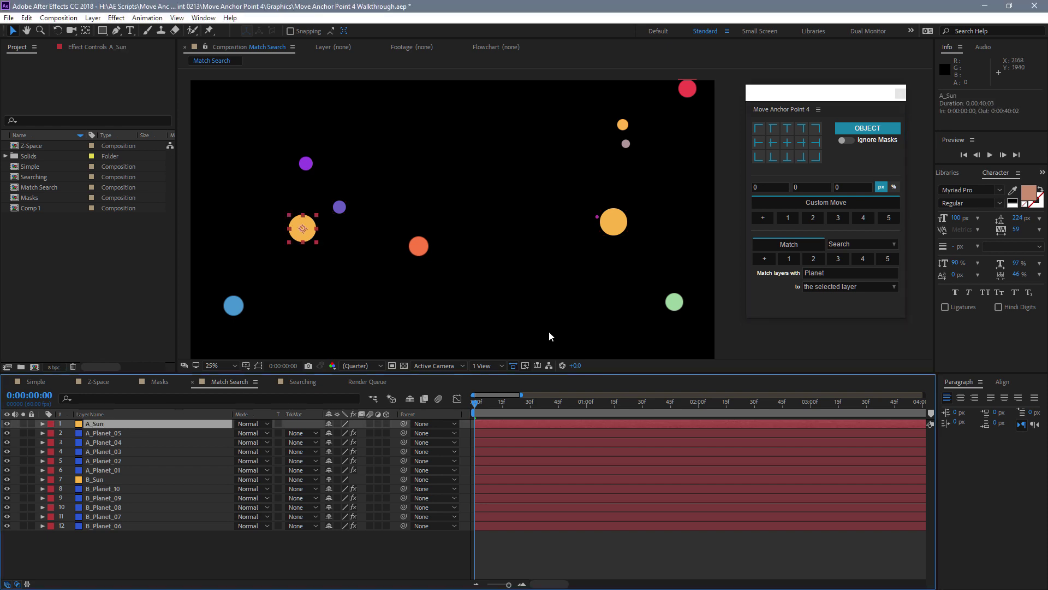
click(774, 250)
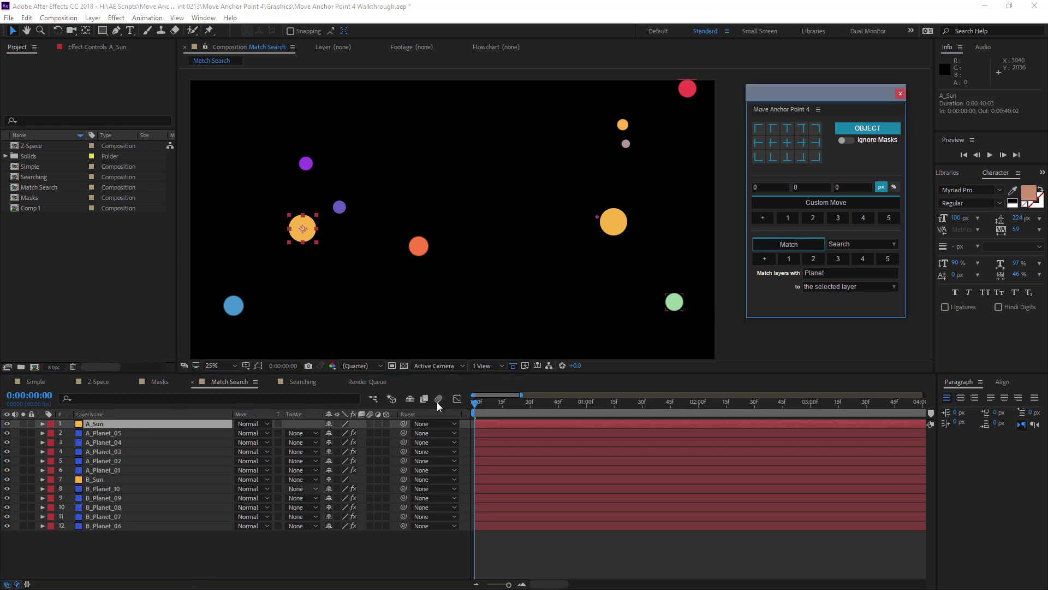
drag(172, 549, 109, 489)
ctrl+click(121, 470)
ctrl+click(124, 461)
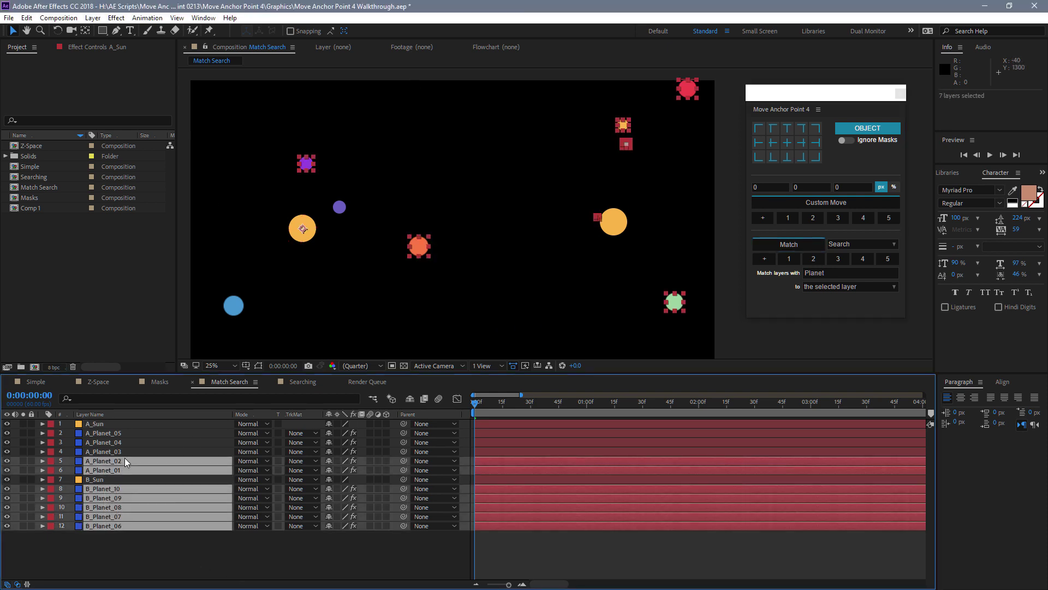
ctrl+click(123, 452)
ctrl+click(123, 443)
ctrl+click(122, 434)
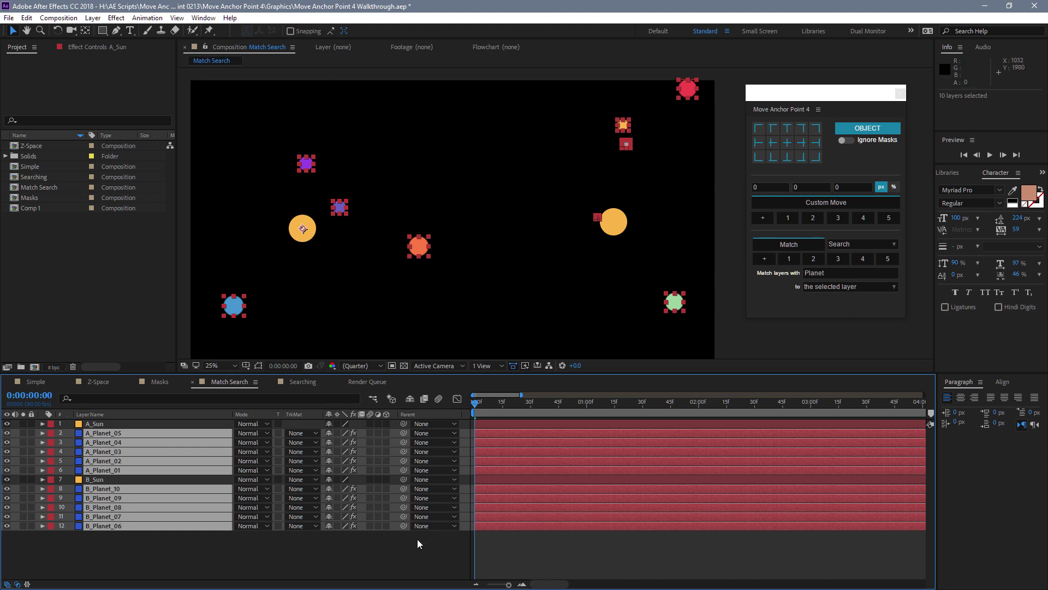
Preview the motion of all ten planets from frame 0 and clear the layer selection
key(space)
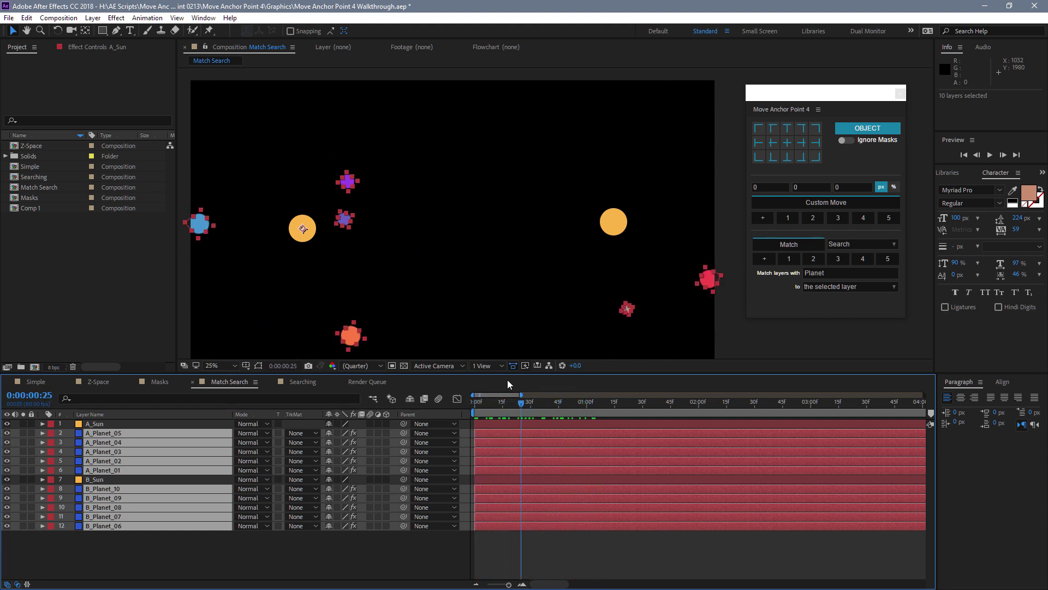
click(469, 395)
drag(469, 395, 392, 410)
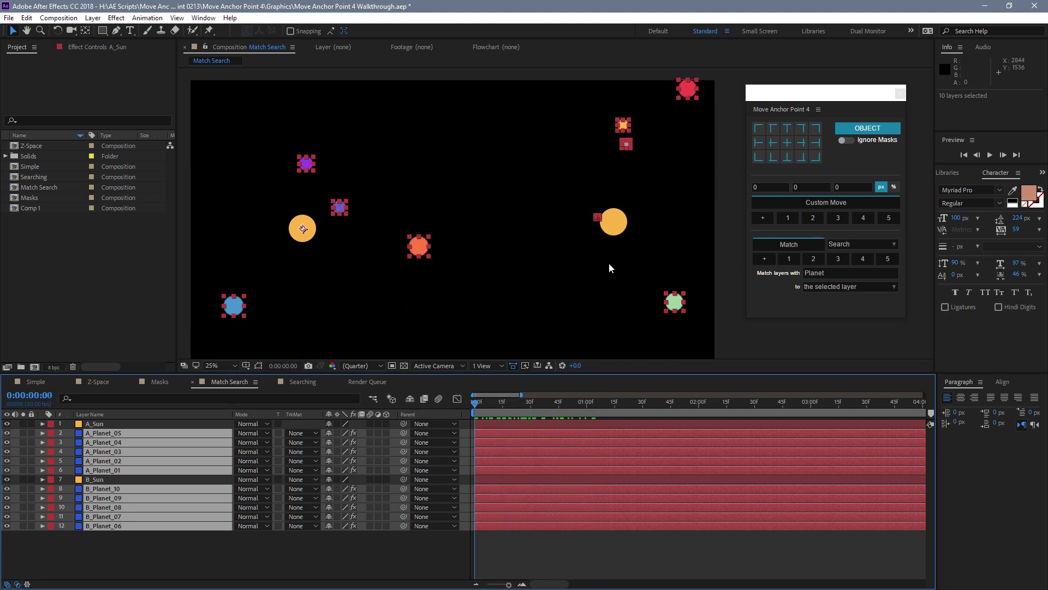
click(153, 566)
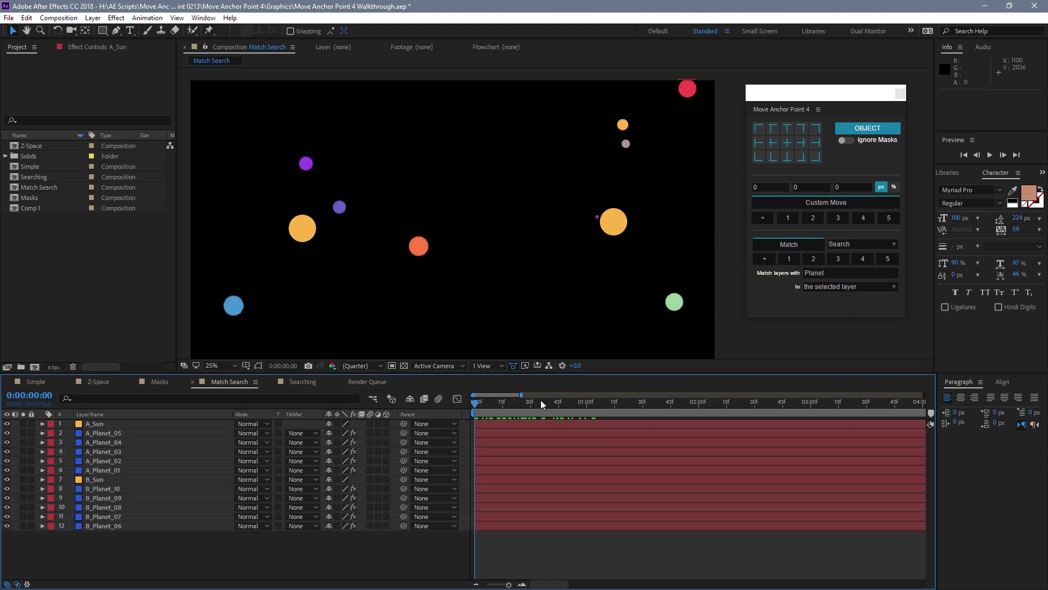
Return the anchor points of all sun and planet layers to their own centres, with no layers left selected
click(113, 434)
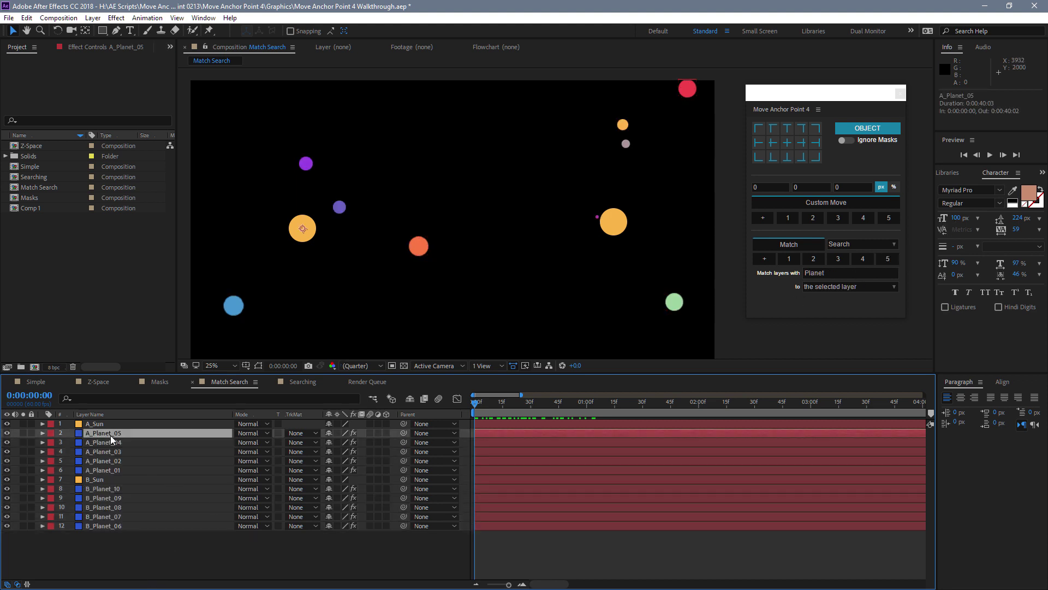
click(100, 491)
click(97, 536)
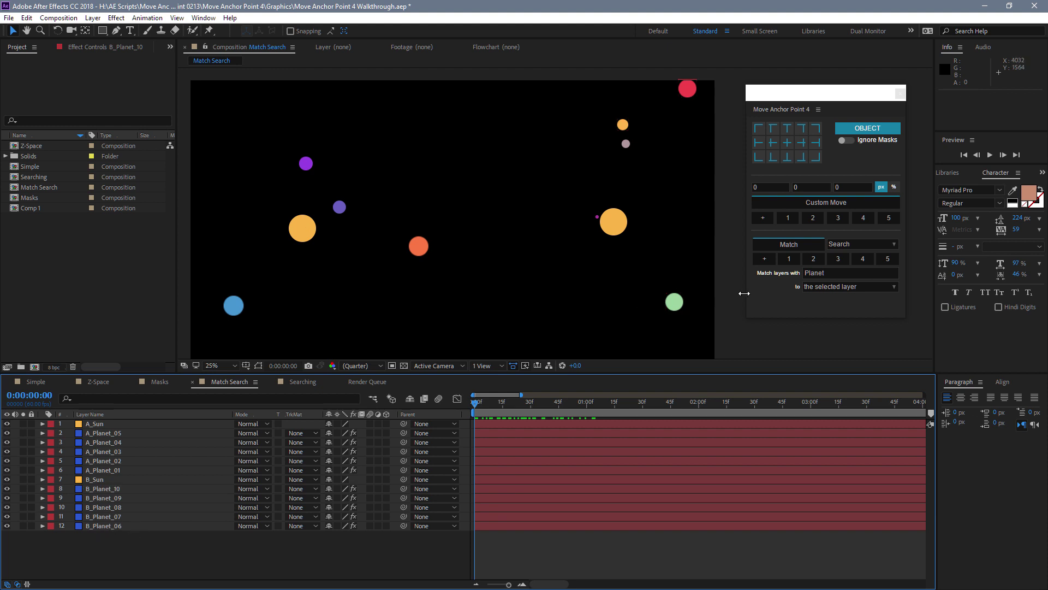
drag(128, 542, 82, 425)
click(787, 141)
click(203, 550)
Set the search text to "A_Planet" and match the anchor points of those layers to A_Sun
click(807, 273)
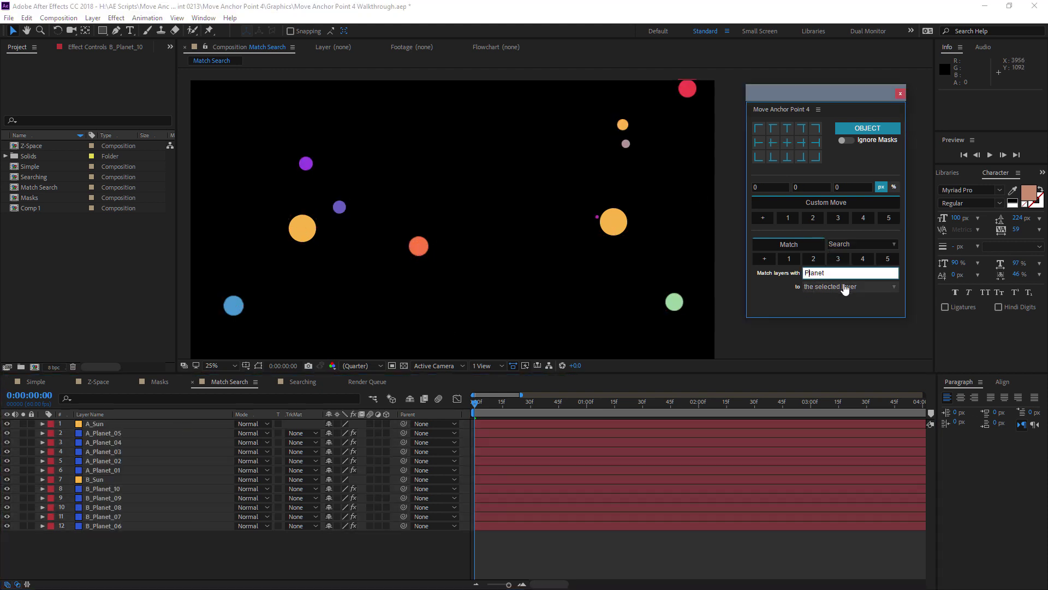
text(A_)
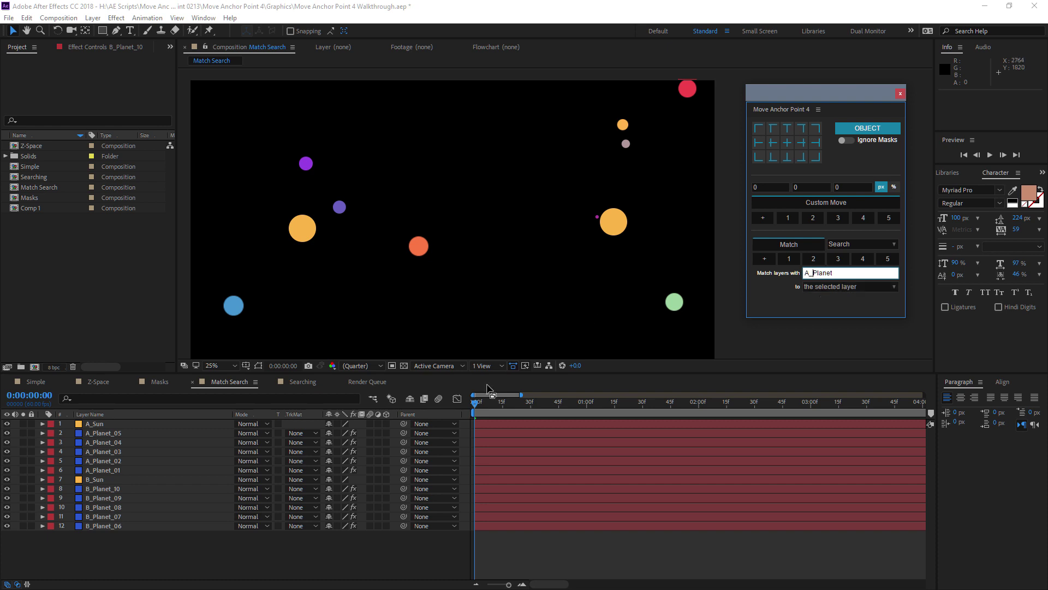
click(107, 424)
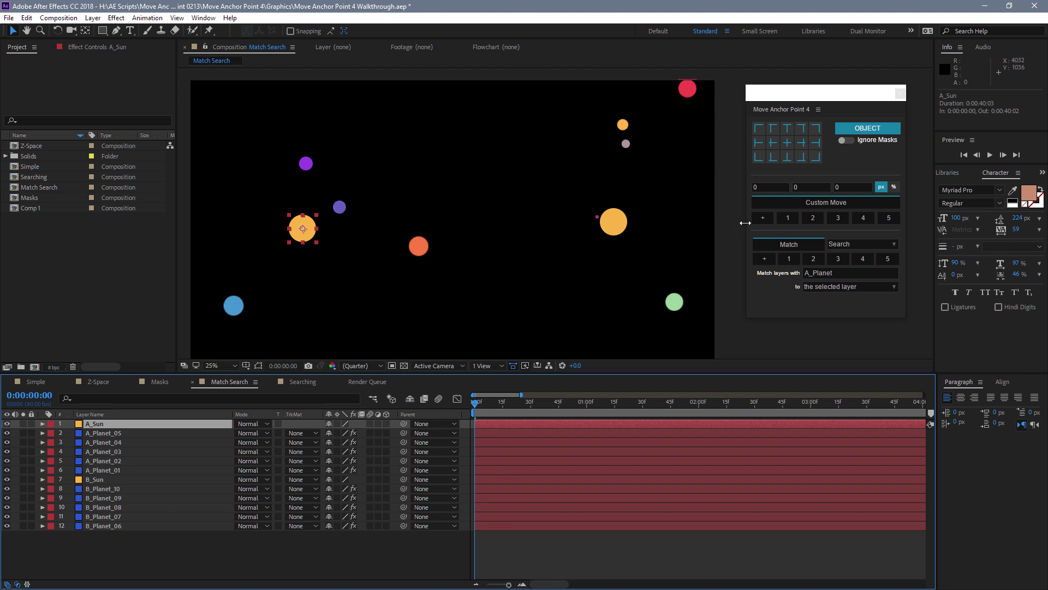
click(788, 244)
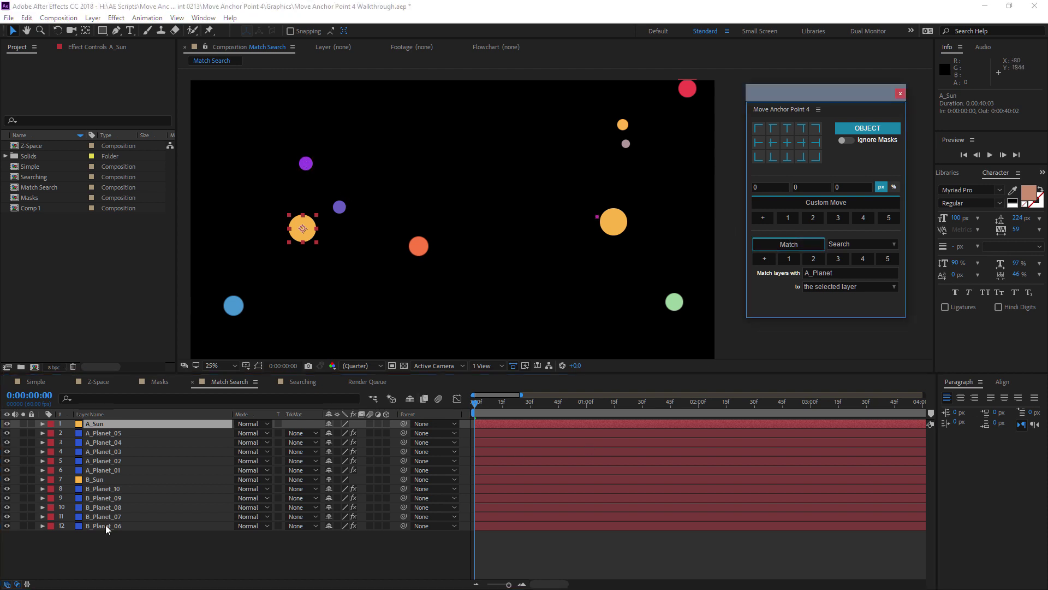
Check the anchor points of the A_Planet layers and of the B_Planet layers, and preview the motion
click(125, 470)
shift+click(119, 434)
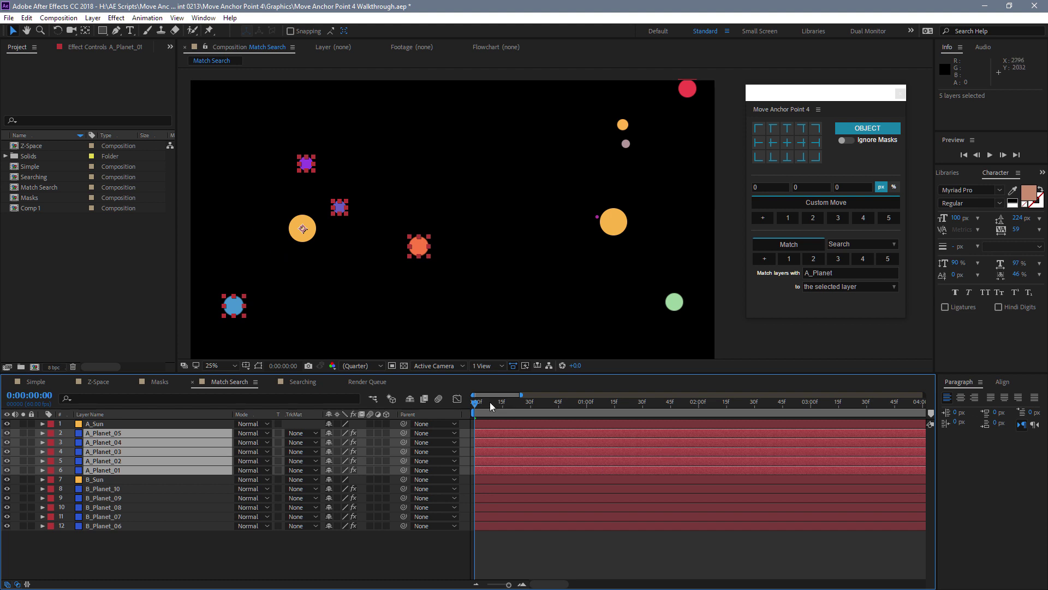
drag(140, 543, 108, 487)
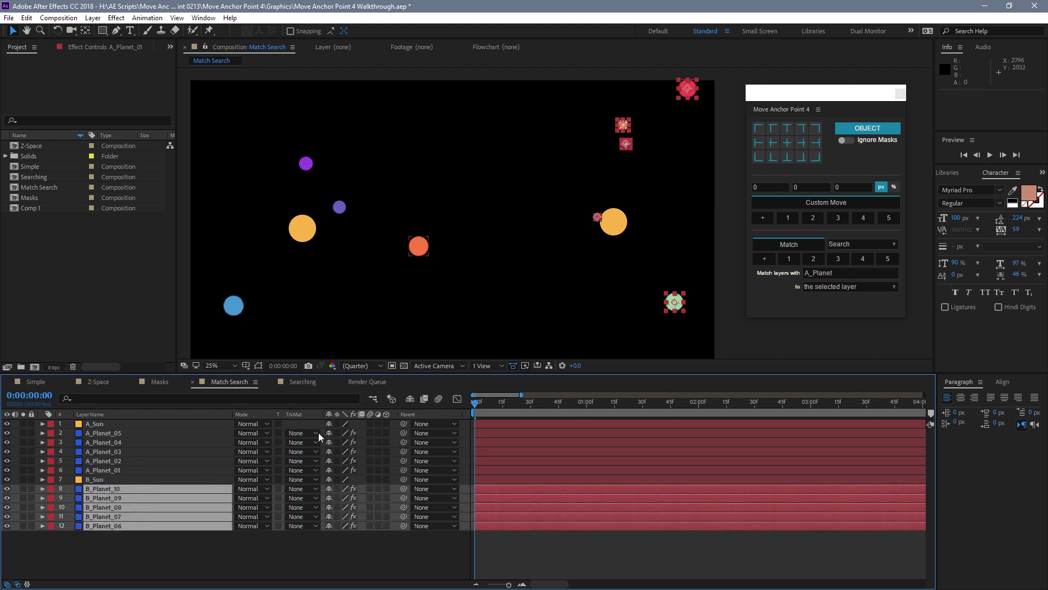
key(space)
key(space)
key(ctrl+shift+a)
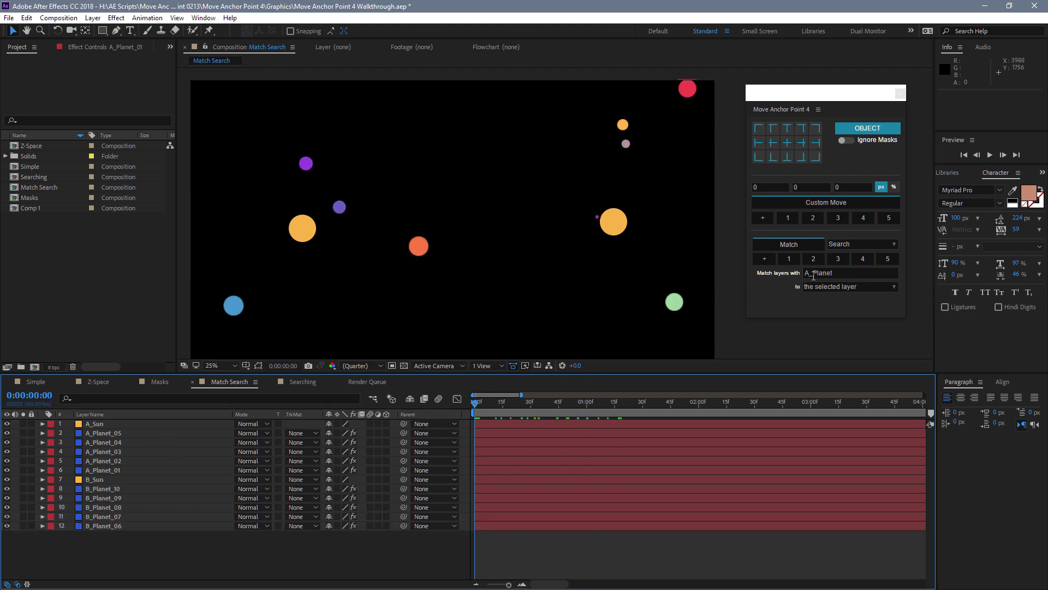
Set the search text to "B_Planet" and match the anchor points of those layers to B_Sun
click(809, 274)
double_click(809, 274)
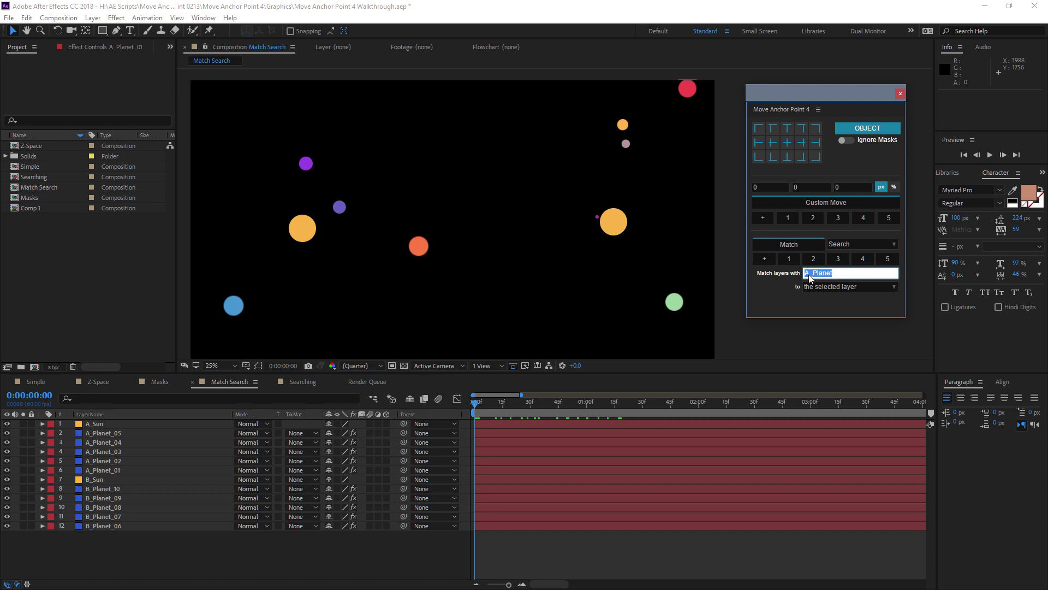
text(B_Planet)
click(116, 478)
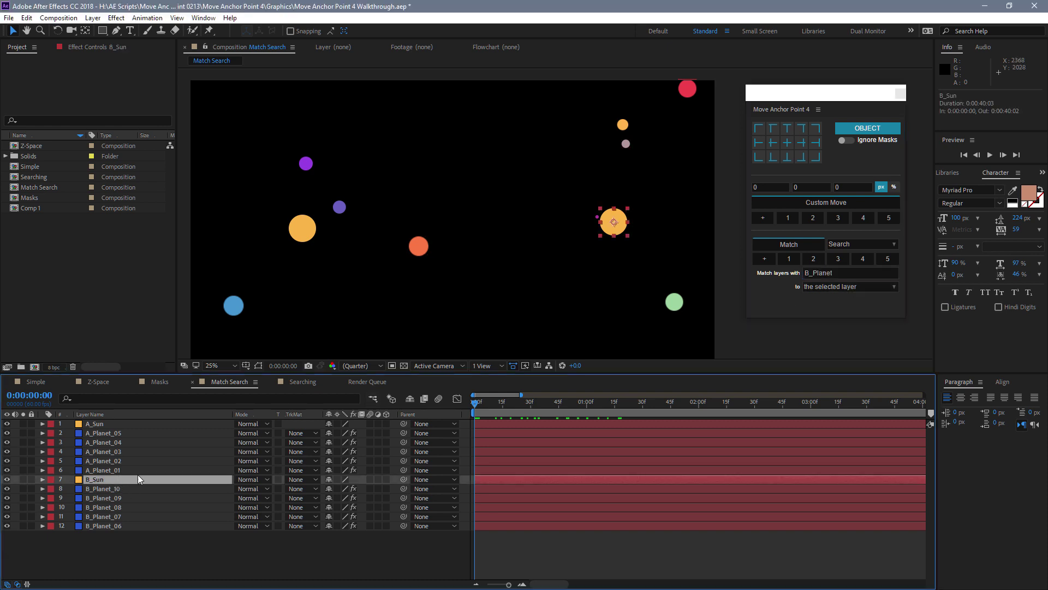
click(770, 244)
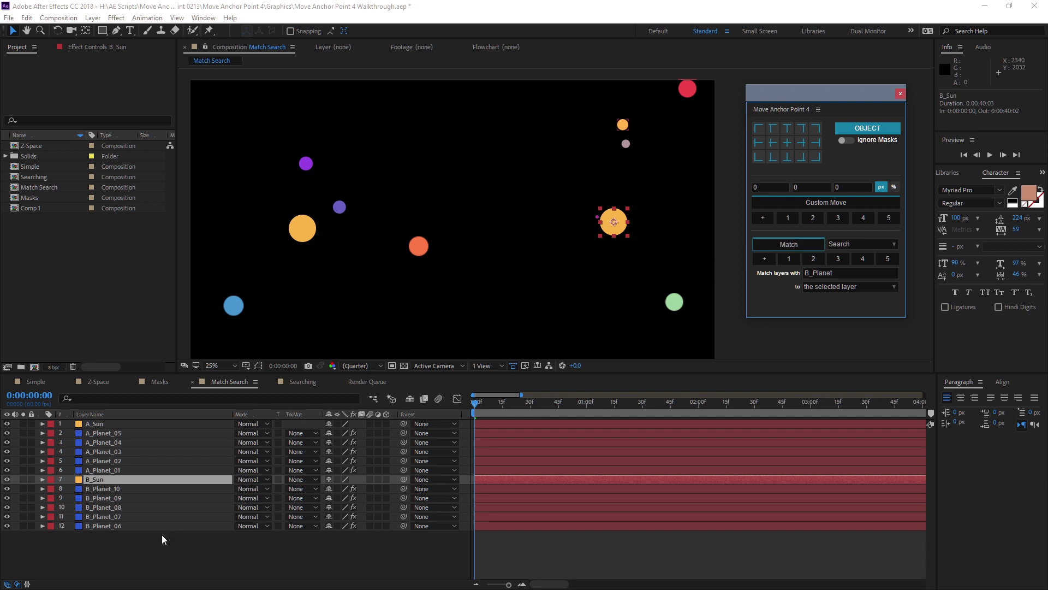
Check the anchor points of layers B_Planet_06 to B_Planet_10 and preview their orbit around B_Sun
drag(173, 553, 111, 489)
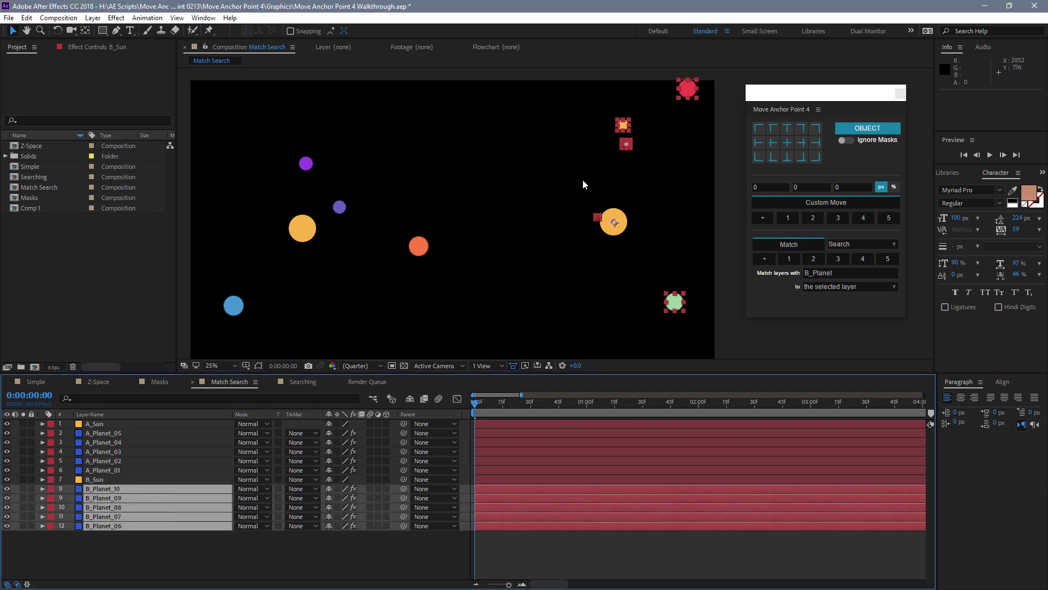
drag(485, 404, 598, 402)
key(space)
click(136, 555)
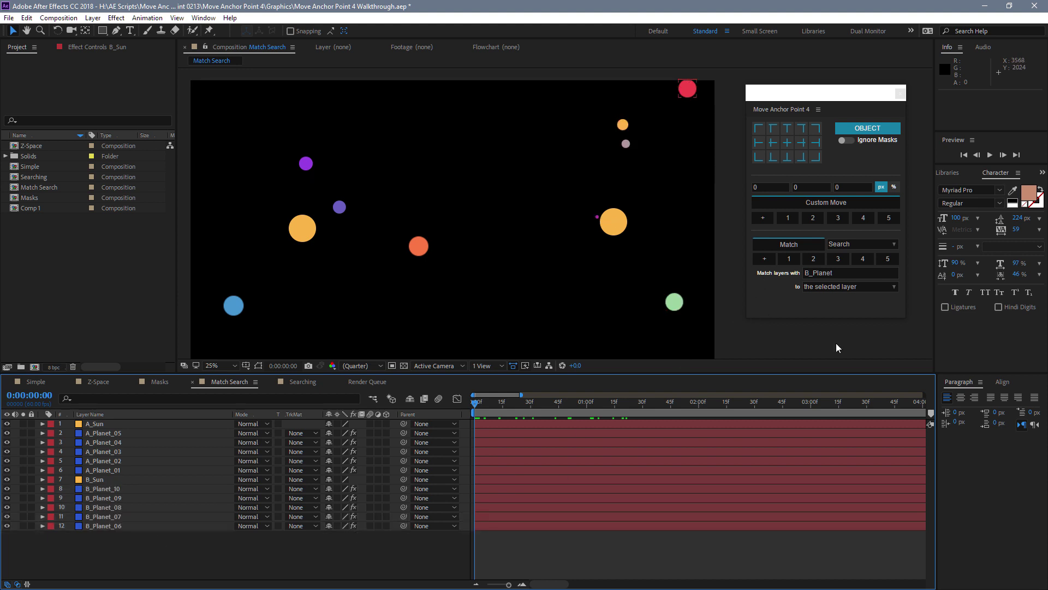
Set the match target to each corresponding layer and centre the anchor points of all sun and planet layers
click(836, 287)
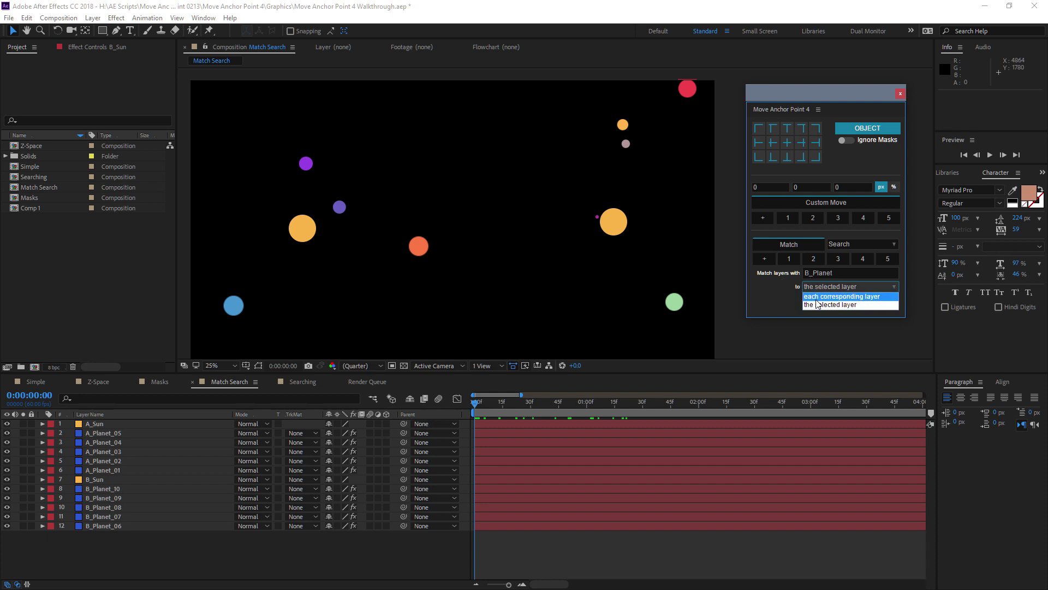
click(816, 299)
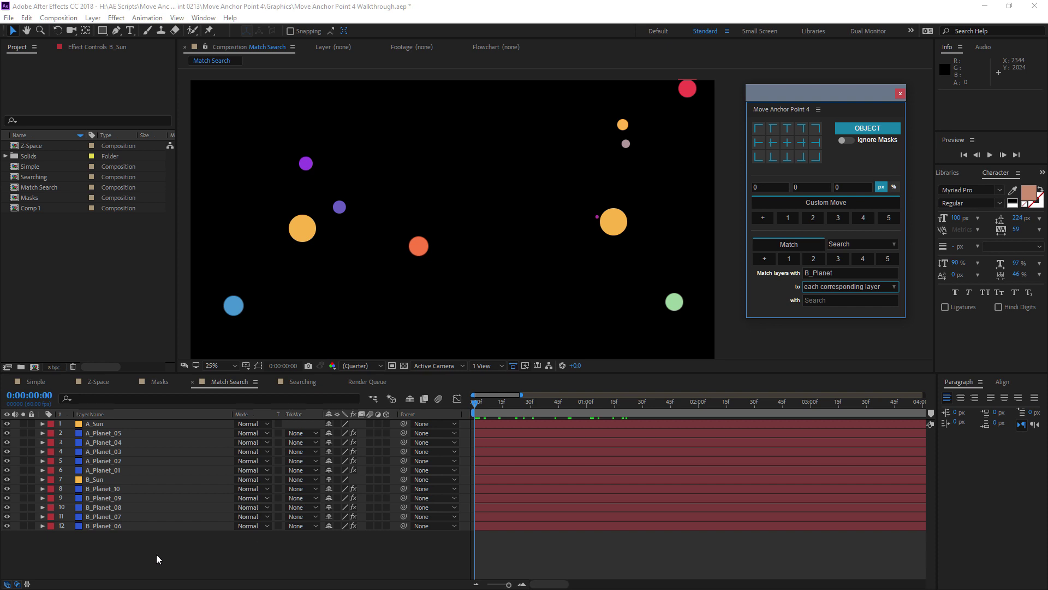
drag(183, 560, 116, 433)
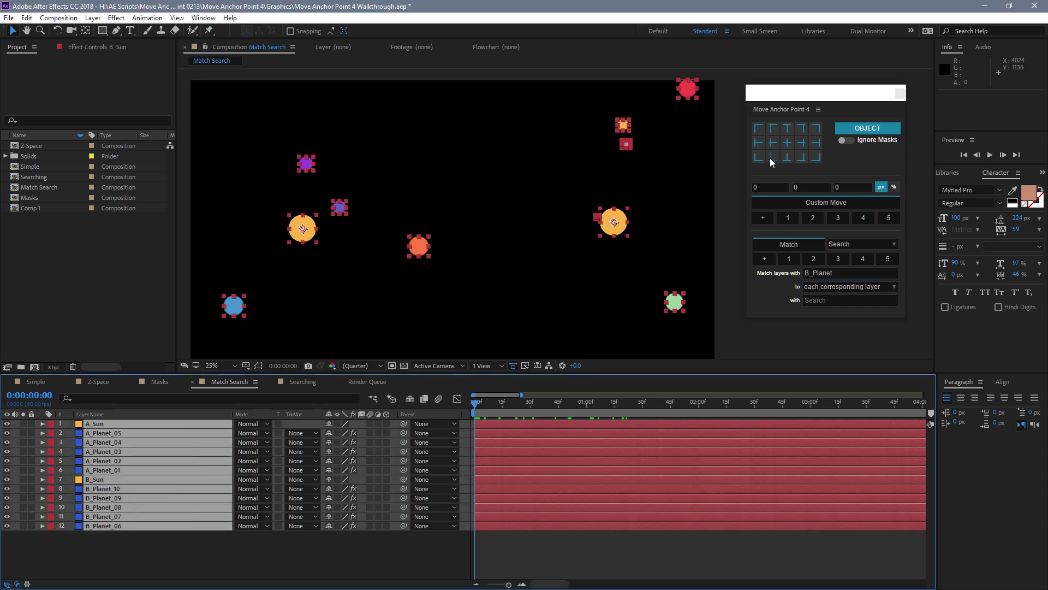
click(779, 145)
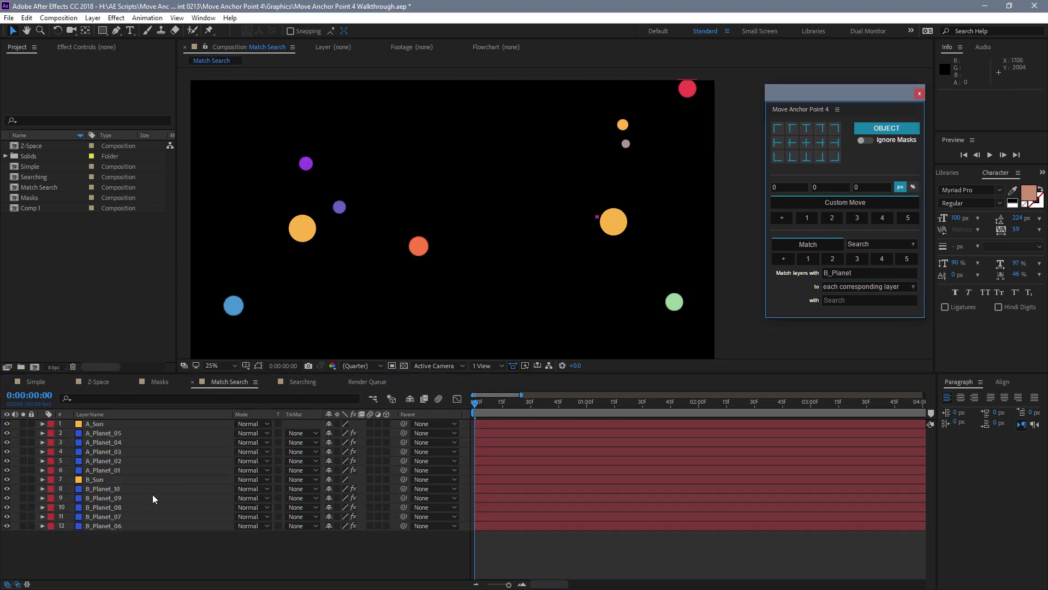
click(295, 248)
Clear the "B_Planet" search text from the field for the layers to match
click(847, 272)
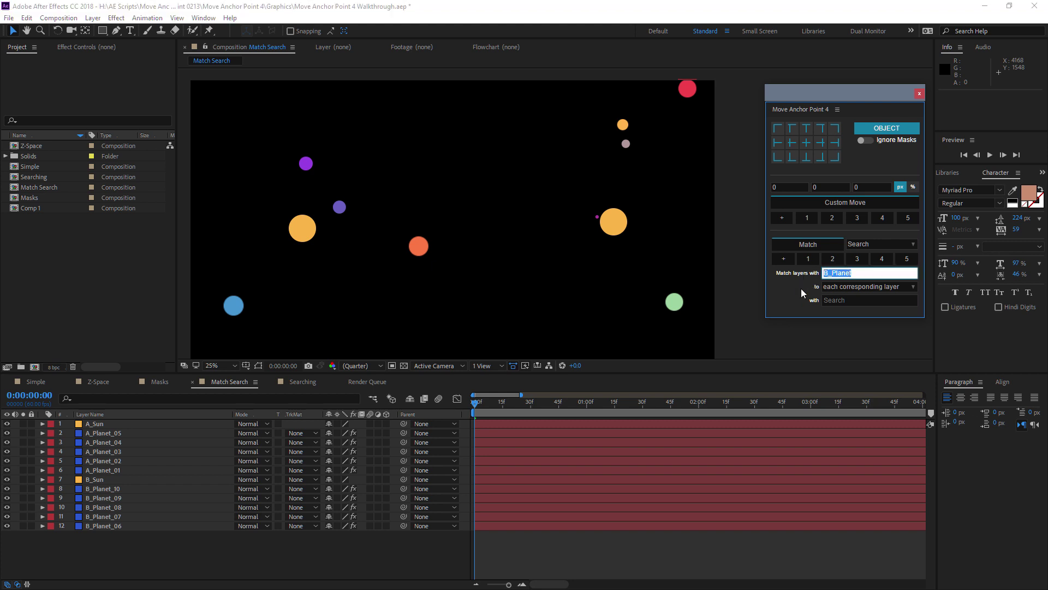
key(BackSpace)
key(Return)
click(141, 445)
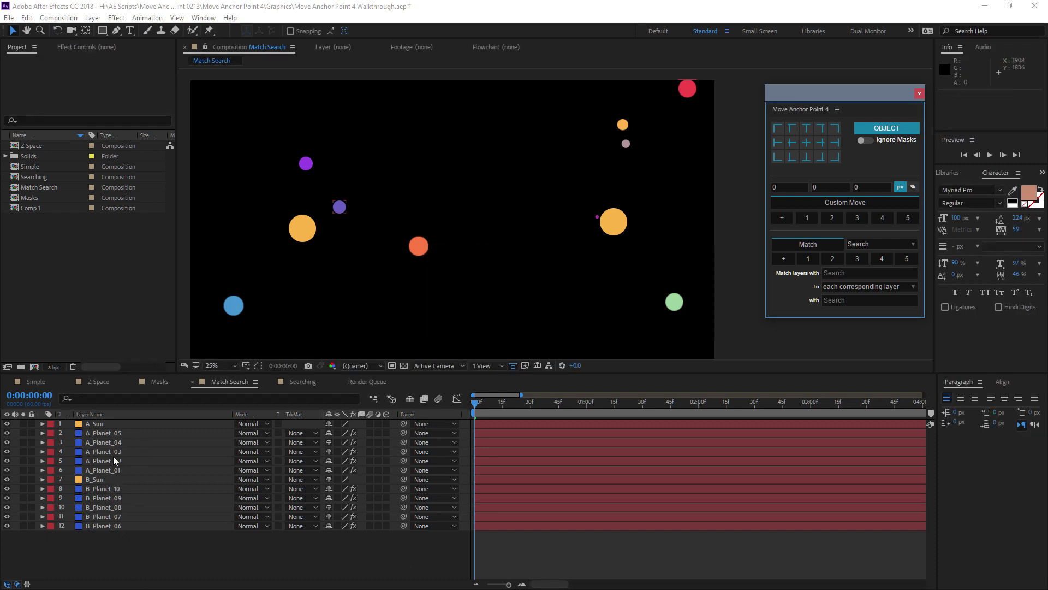
click(837, 273)
click(804, 291)
Open the Searching composition and set the match search to layers with "Planet" and corresponding layers with "Sun"
click(303, 381)
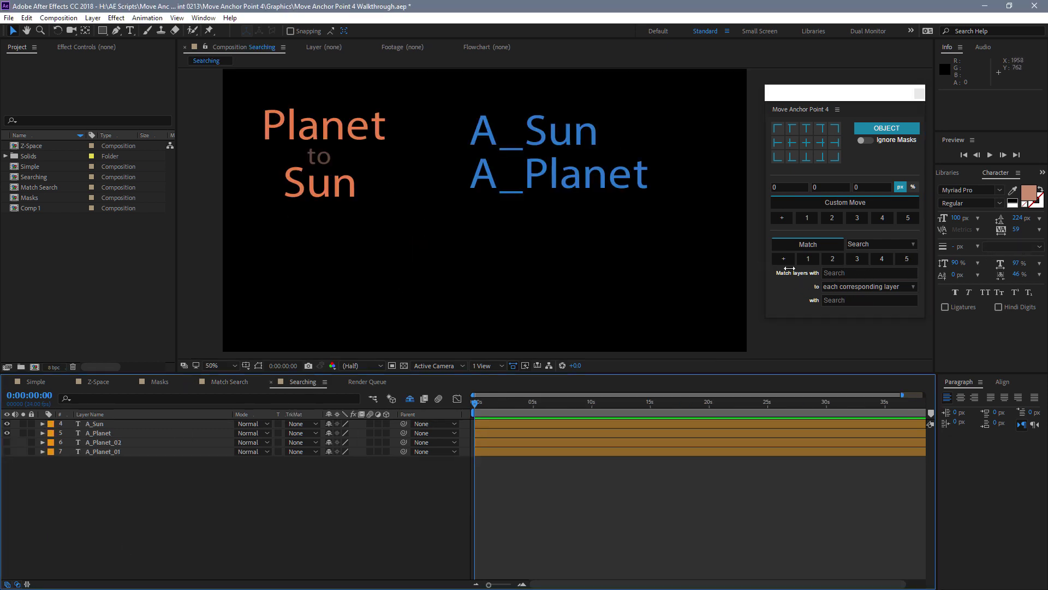
click(847, 273)
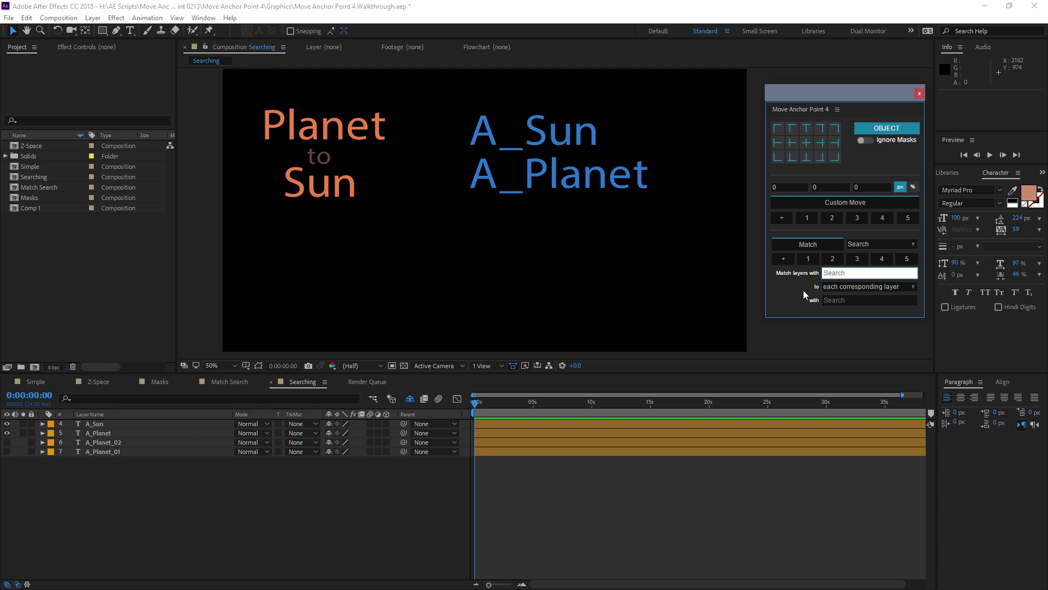
click(847, 303)
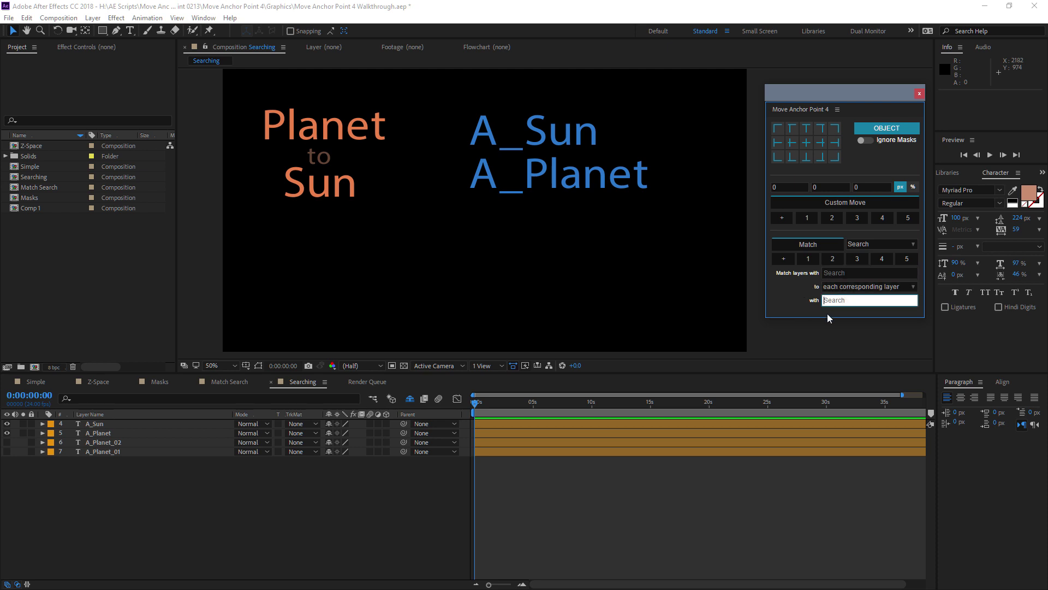
click(850, 278)
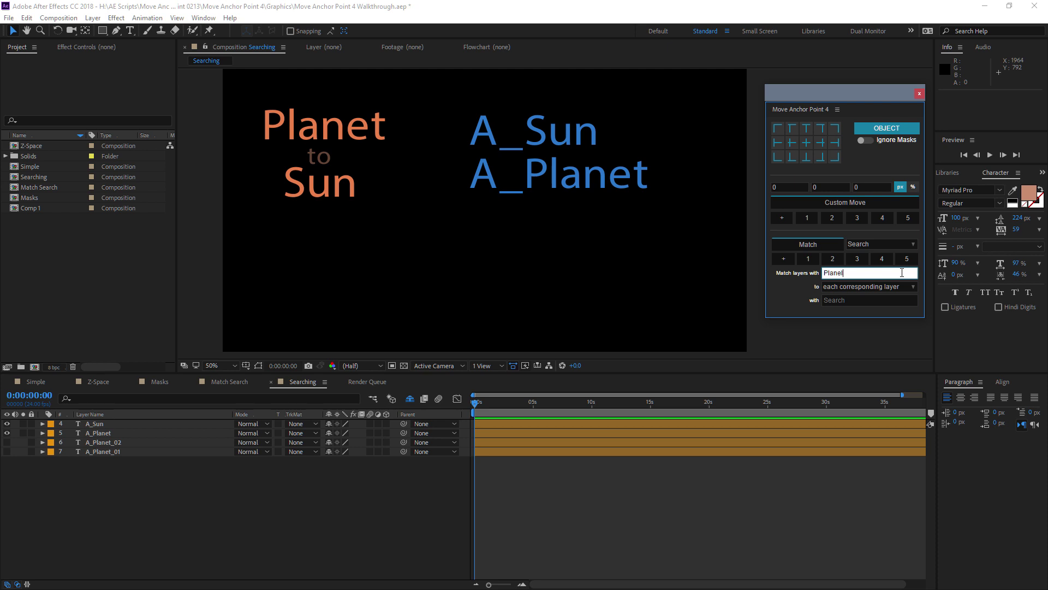
click(844, 302)
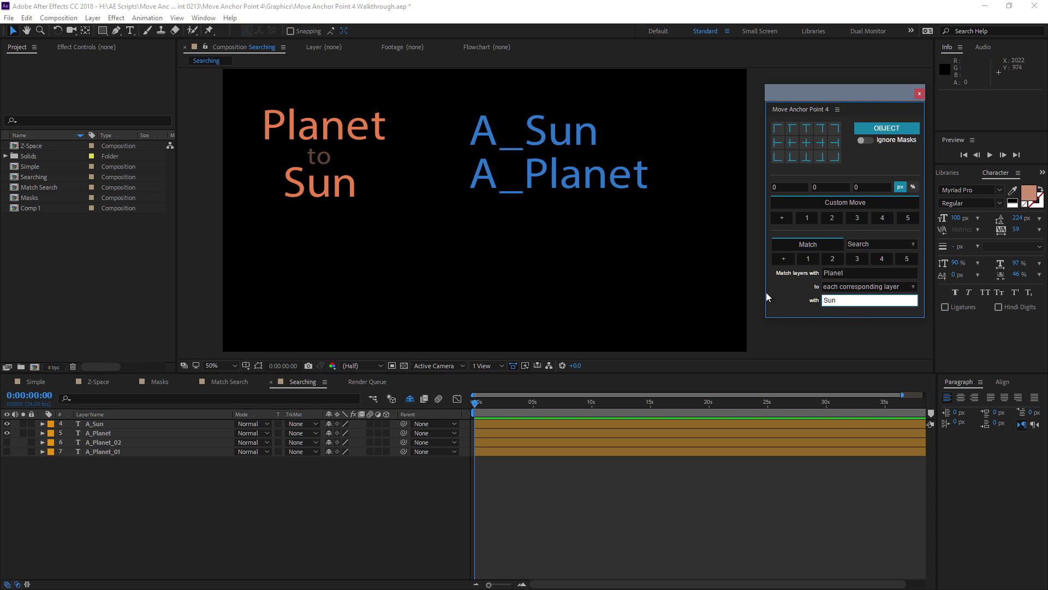
click(784, 296)
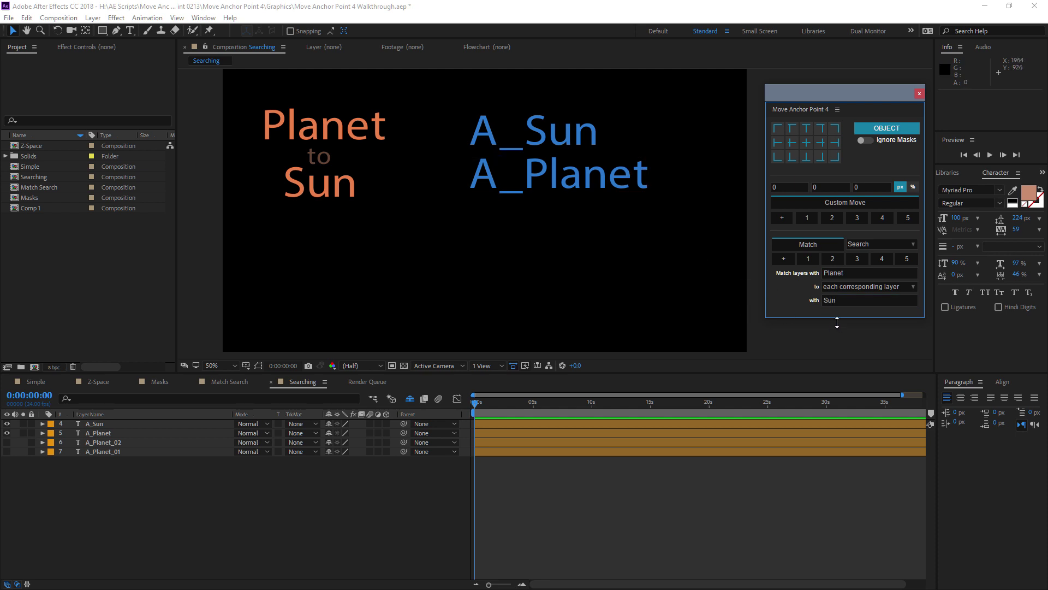
Recolour the whole A_Planet text red
click(600, 173)
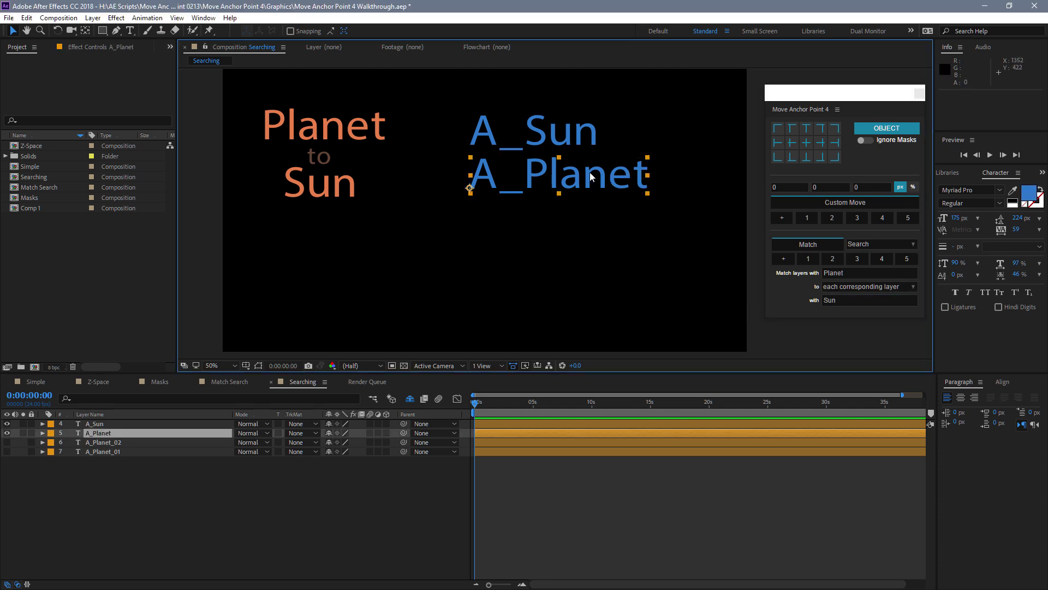
double_click(565, 175)
click(653, 183)
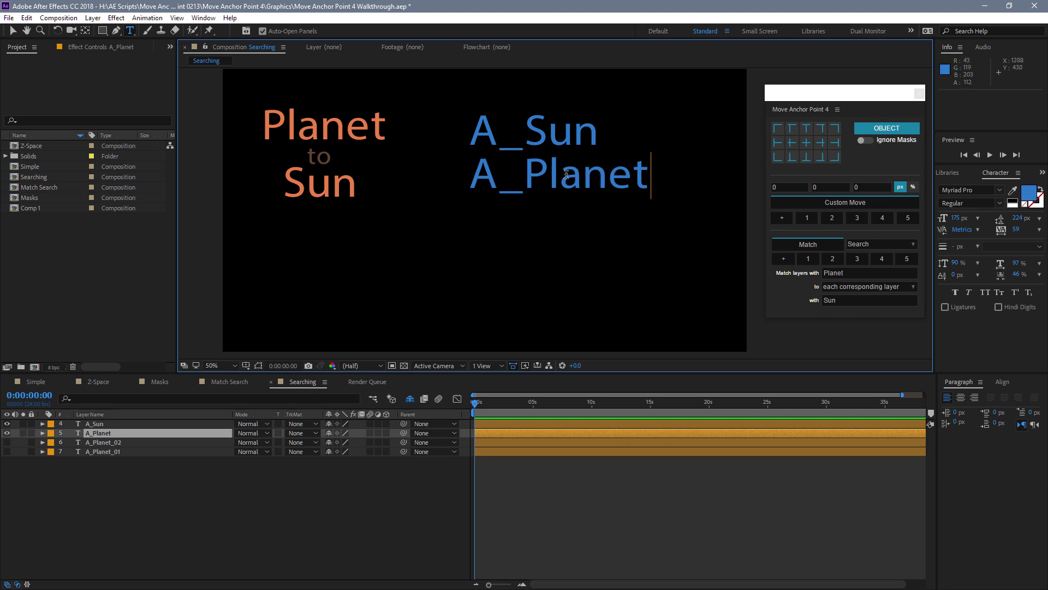
click(538, 179)
double_click(537, 179)
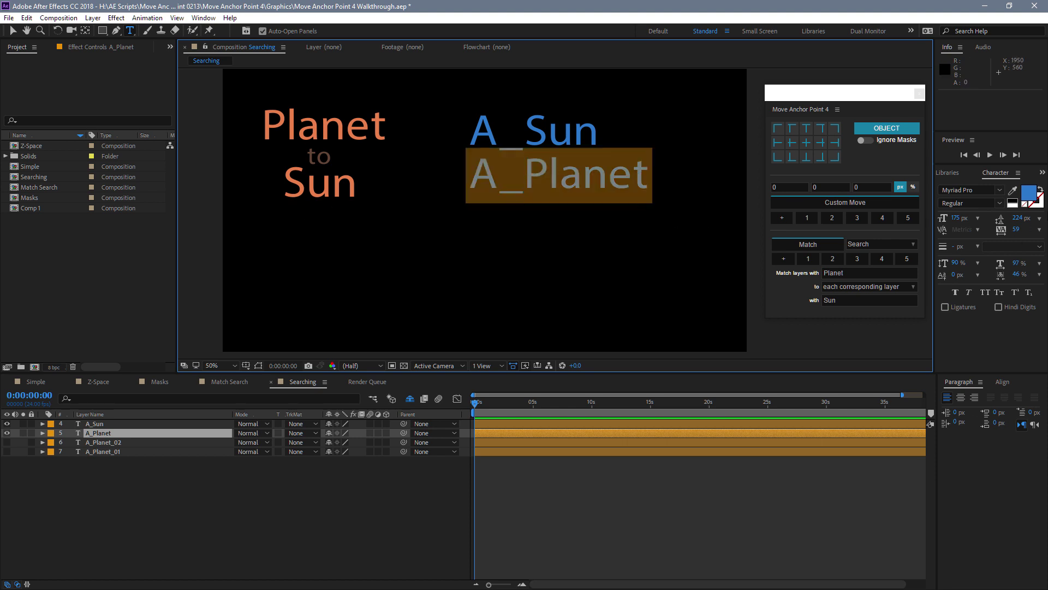
click(1027, 196)
drag(764, 342, 765, 301)
click(851, 302)
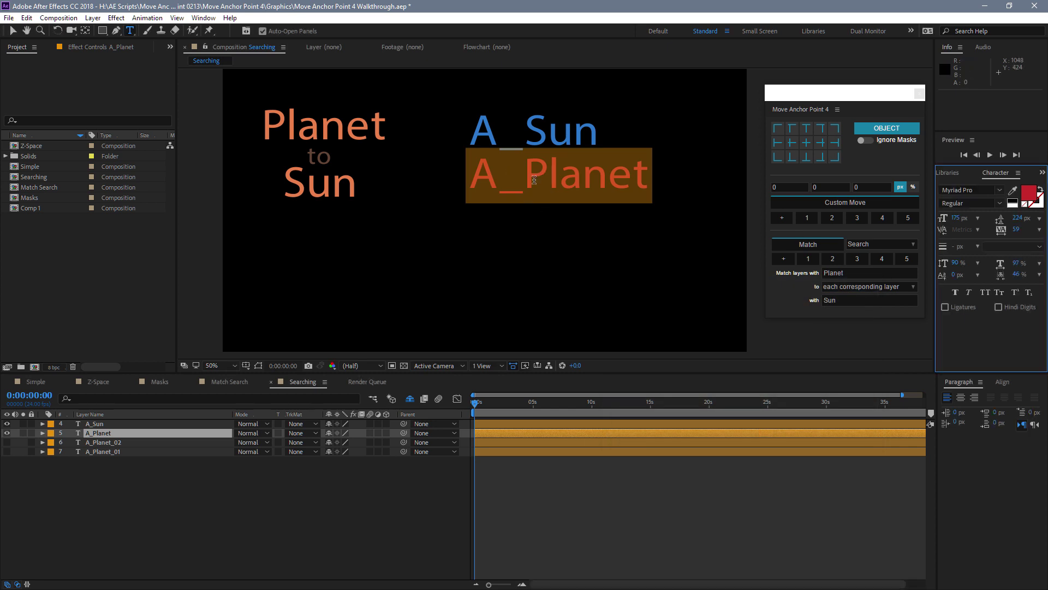
Delete "Planet" from the A_Planet text and "Sun" from the A_Sun text, keeping only "A_" in each
click(533, 179)
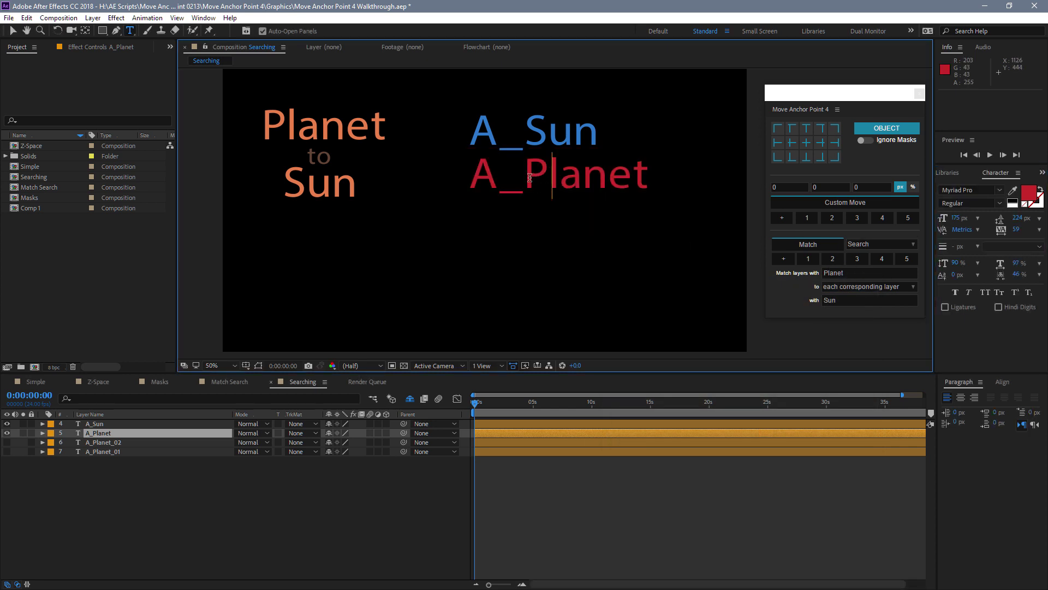
drag(528, 178, 661, 187)
key(BackSpace)
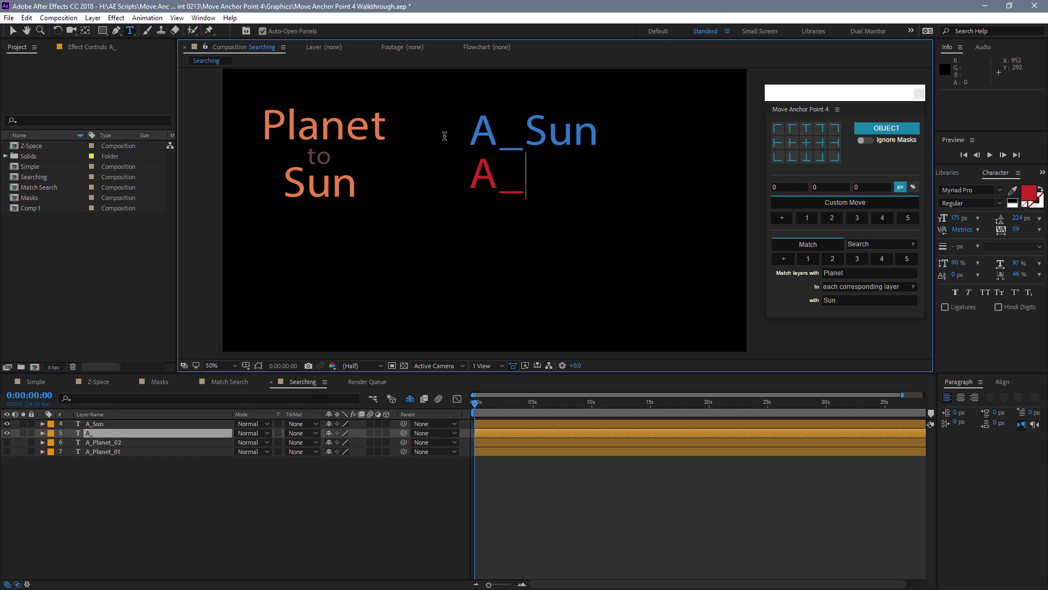
click(518, 139)
double_click(542, 136)
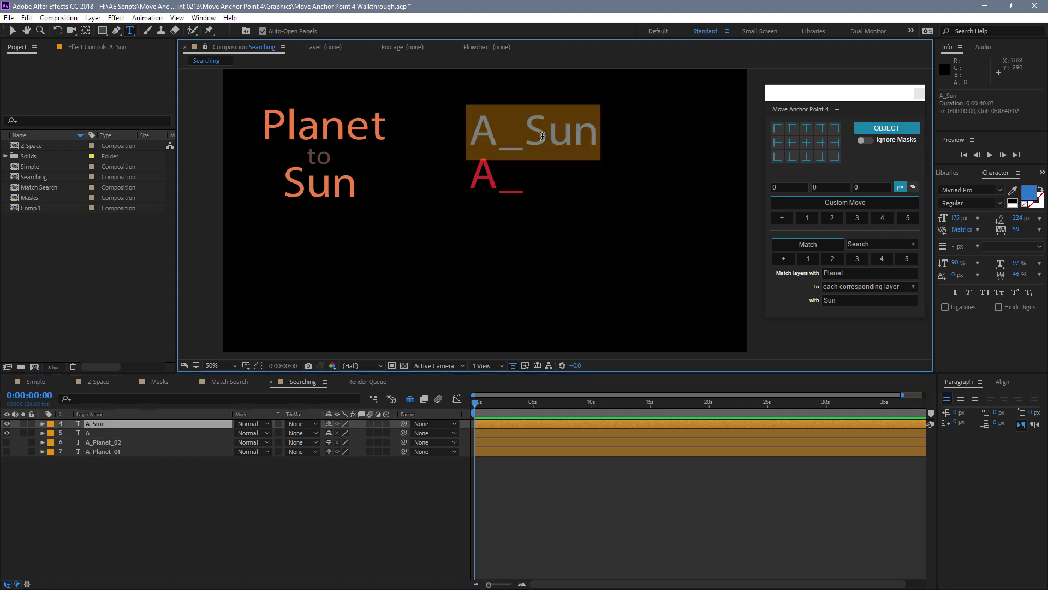
click(550, 134)
click(526, 133)
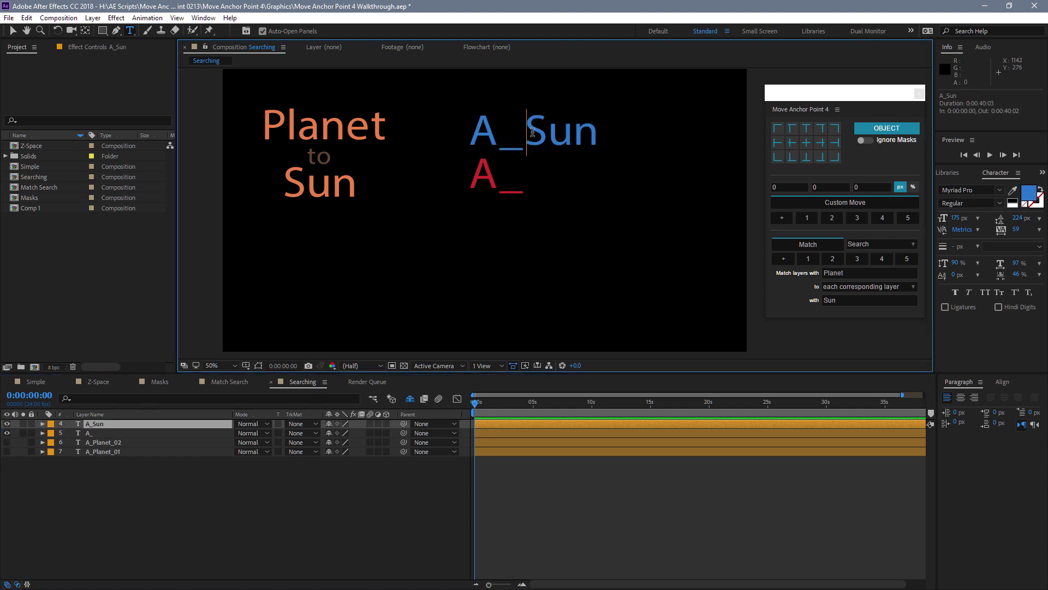
shift+click(608, 139)
key(BackSpace)
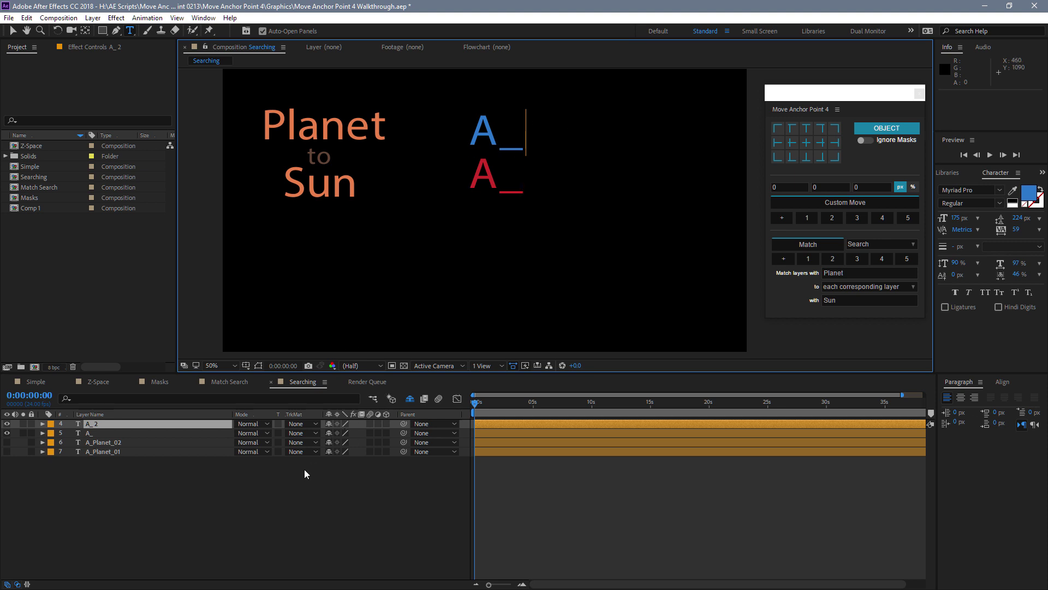
Undo the text deletions and the red recolouring on the A_Sun and A_Planet layers
text(Sun)
key(Escape)
key(ctrl+Down)
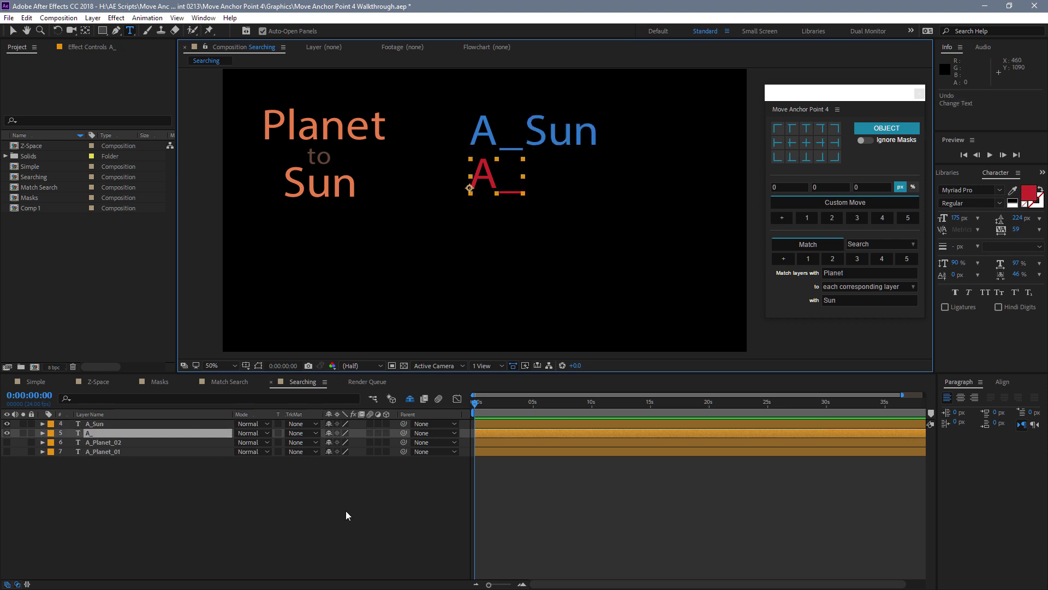
key(ctrl+z)
key(ctrl+z)
key(ctrl+z)
key(ctrl+z)
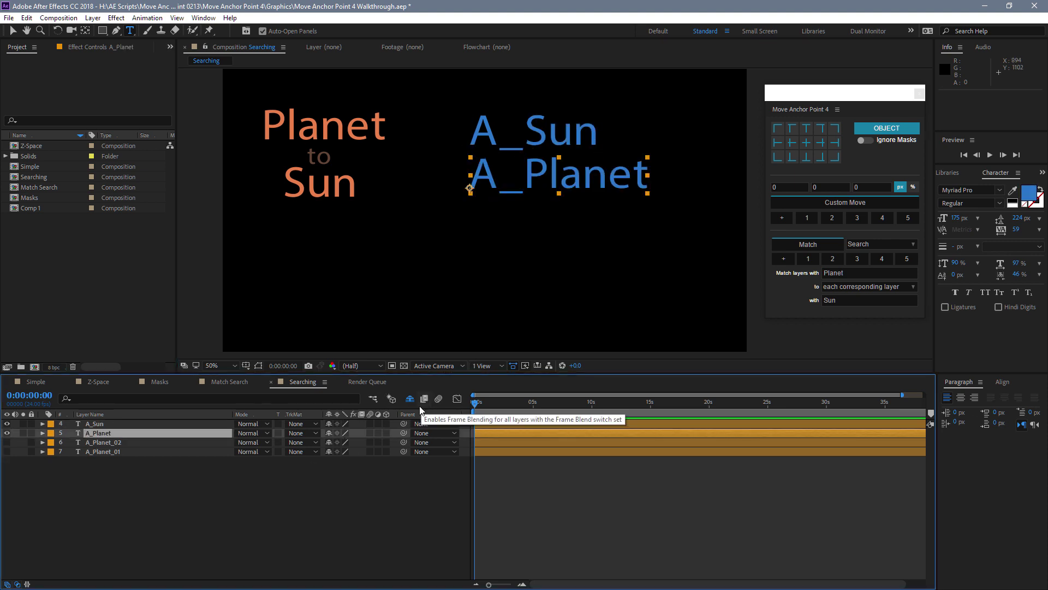
Show the A_Planet_01 and A_Planet_02 layers and delete "Planet" from the A_Planet text
drag(8, 451, 7, 442)
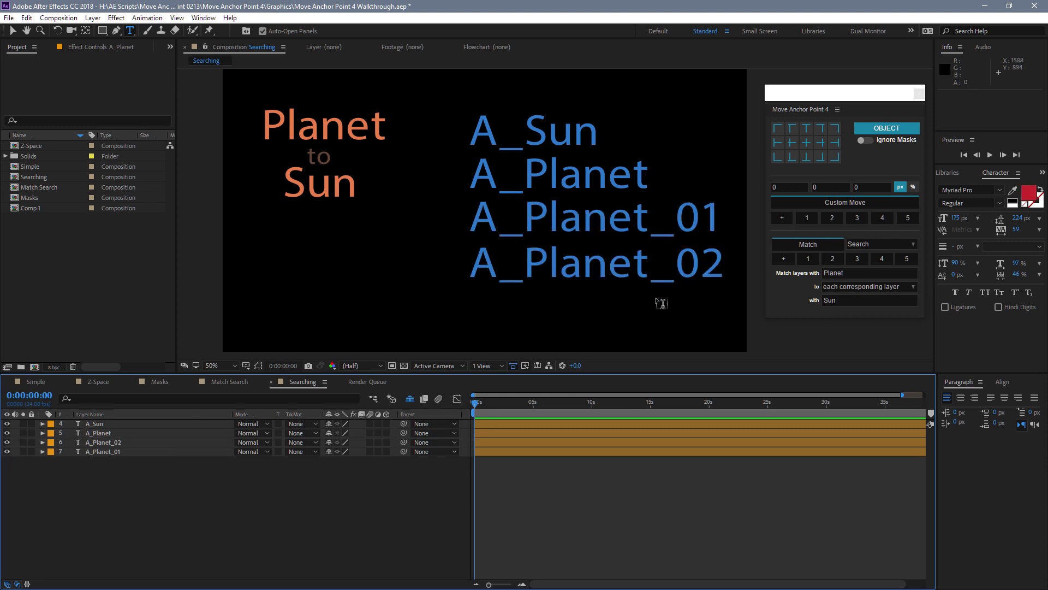
double_click(599, 178)
drag(643, 176, 533, 173)
key(BackSpace)
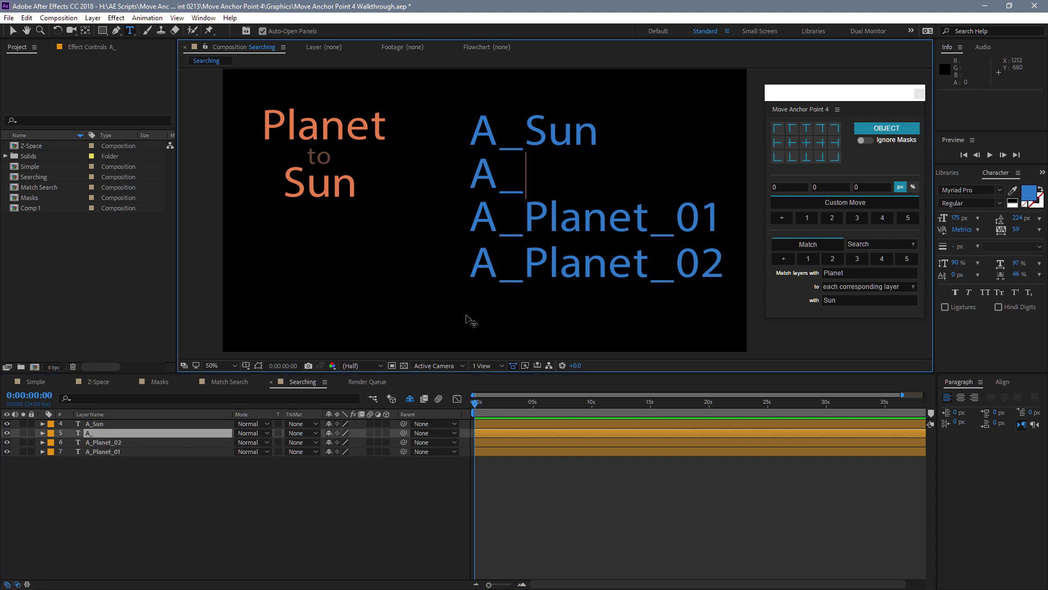
Delete "Planet" from the A_Planet_01 text, keeping both underscores and the number
click(109, 442)
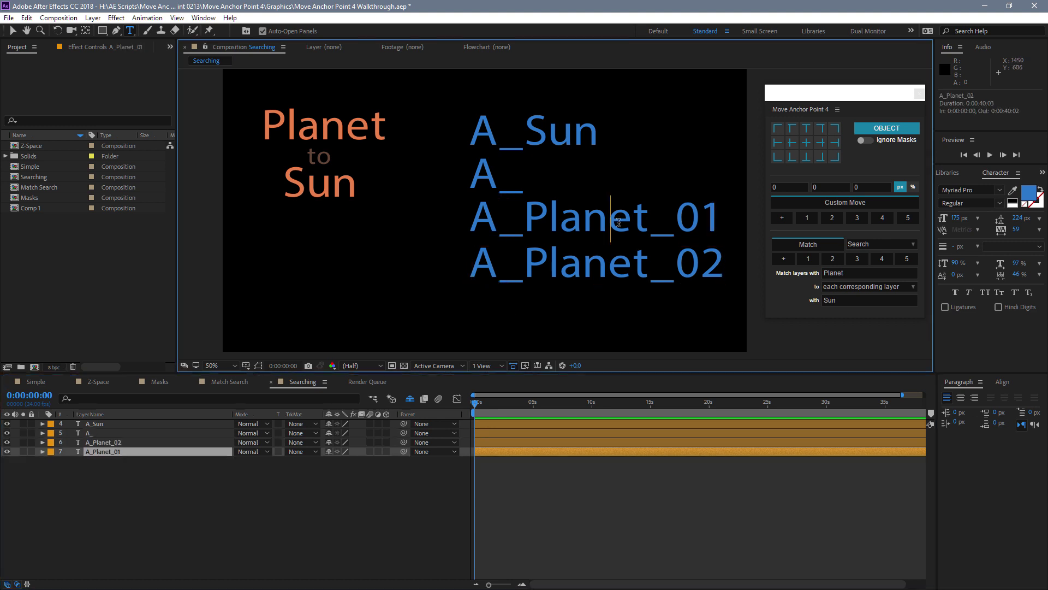
double_click(645, 227)
click(652, 218)
drag(644, 220, 523, 223)
key(BackSpace)
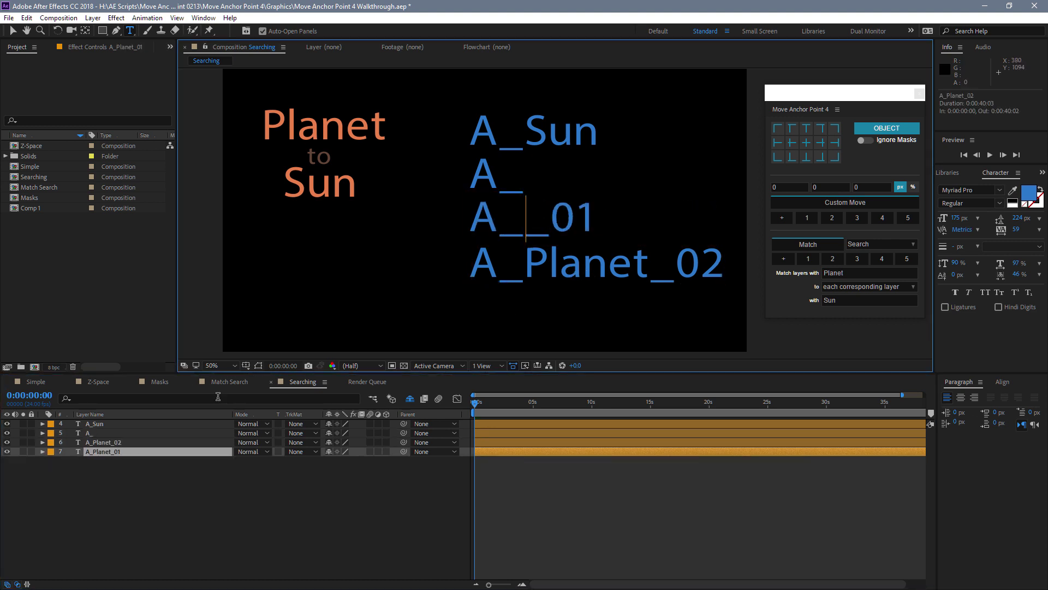
Delete "Planet" from the A_Planet_02 text, keeping both underscores and the number
click(109, 442)
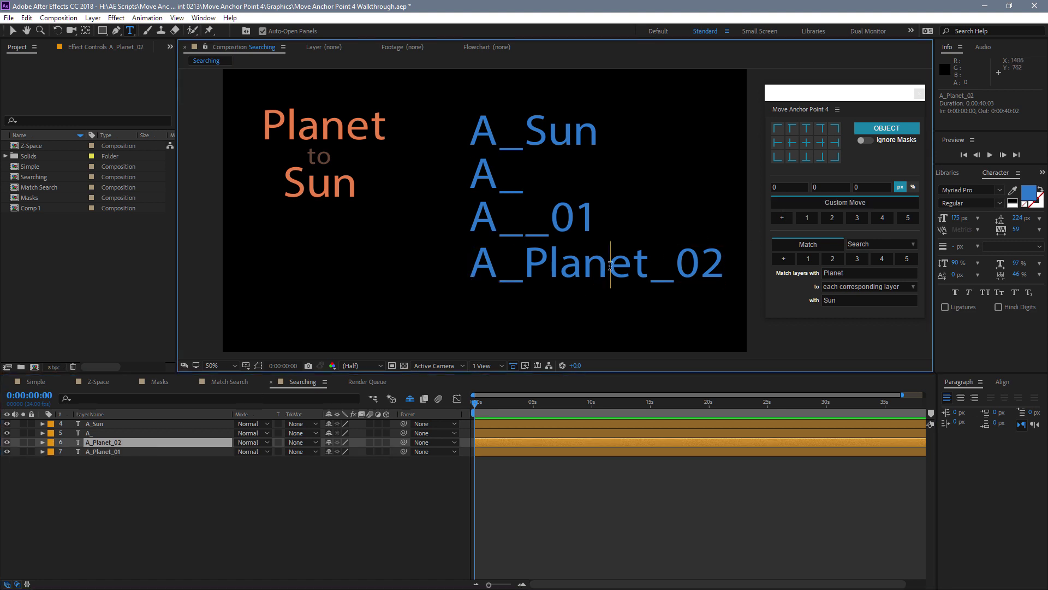
double_click(641, 266)
click(651, 265)
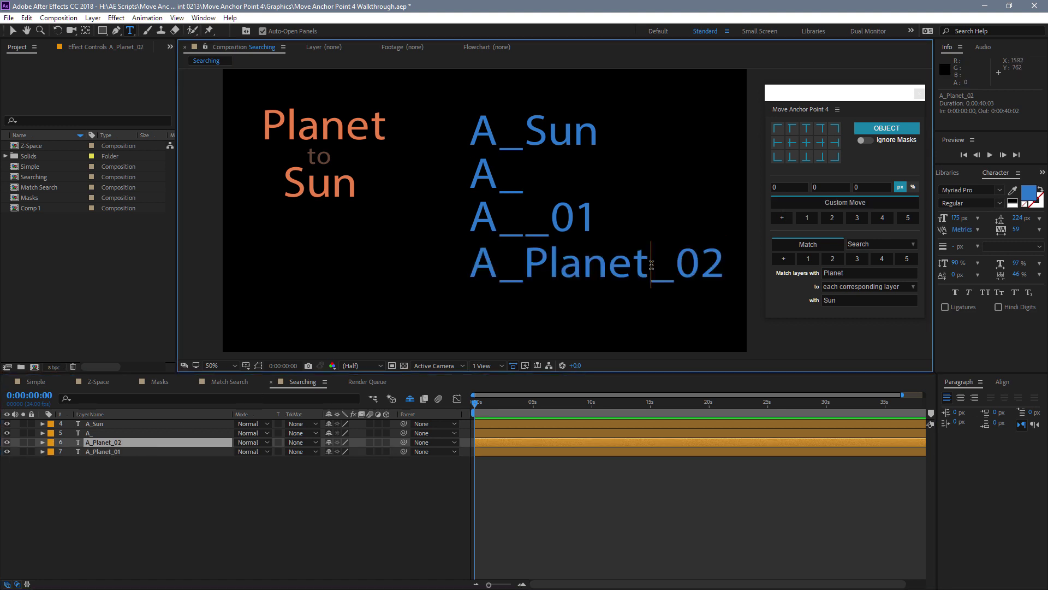
shift+click(528, 265)
key(BackSpace)
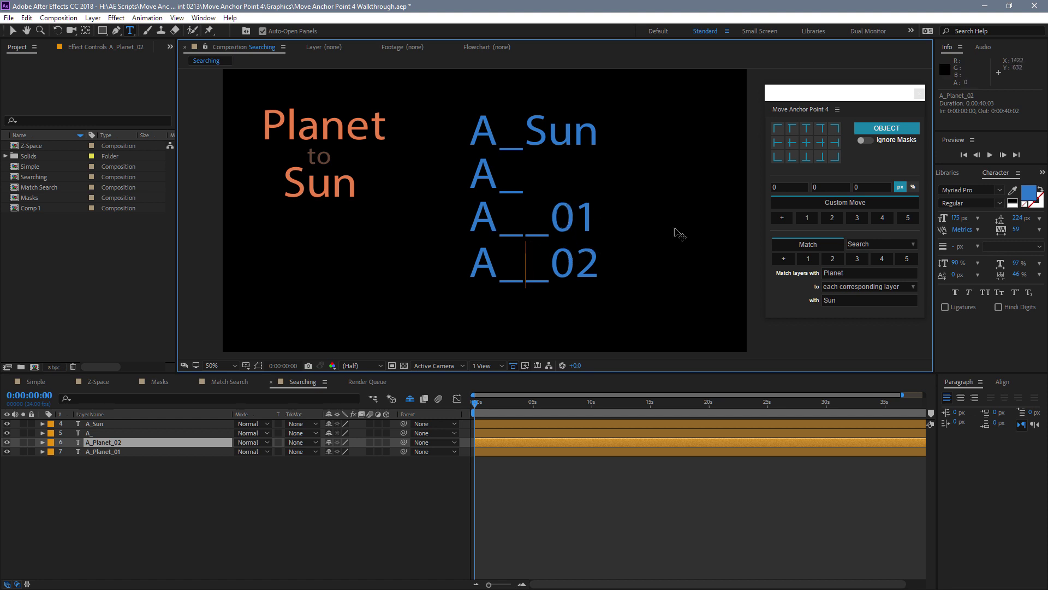
Set the search text for the layers to match to "Planet_##" and change the A__02 text to A__121232
click(851, 273)
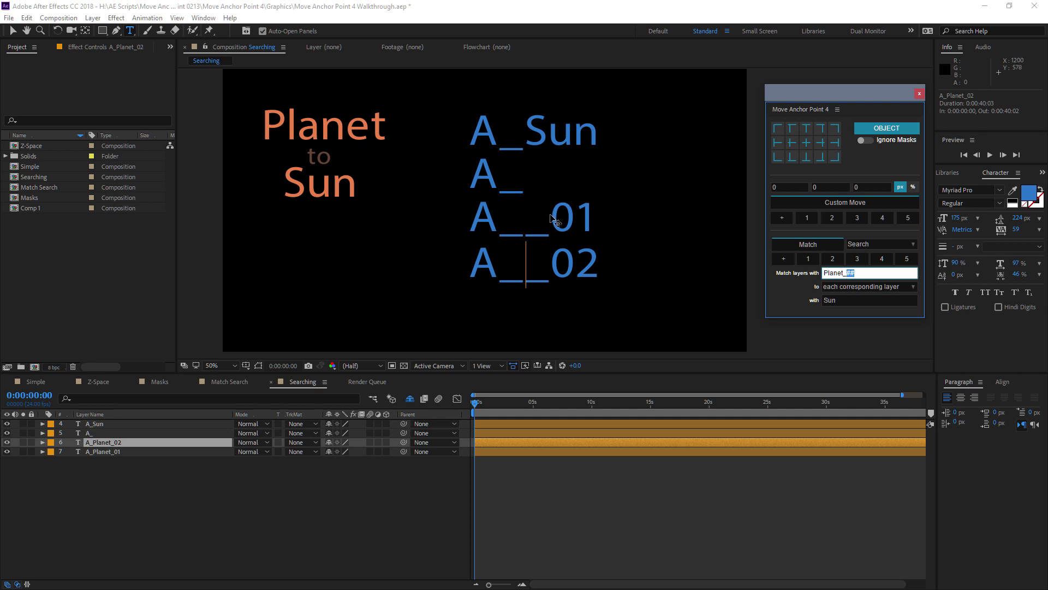
click(571, 222)
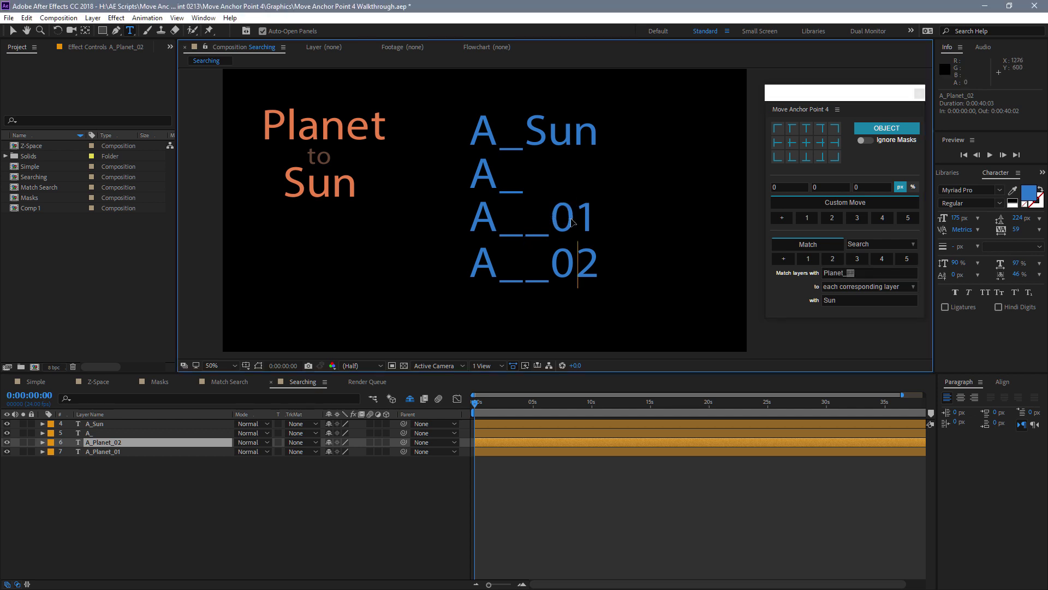
key(BackSpace)
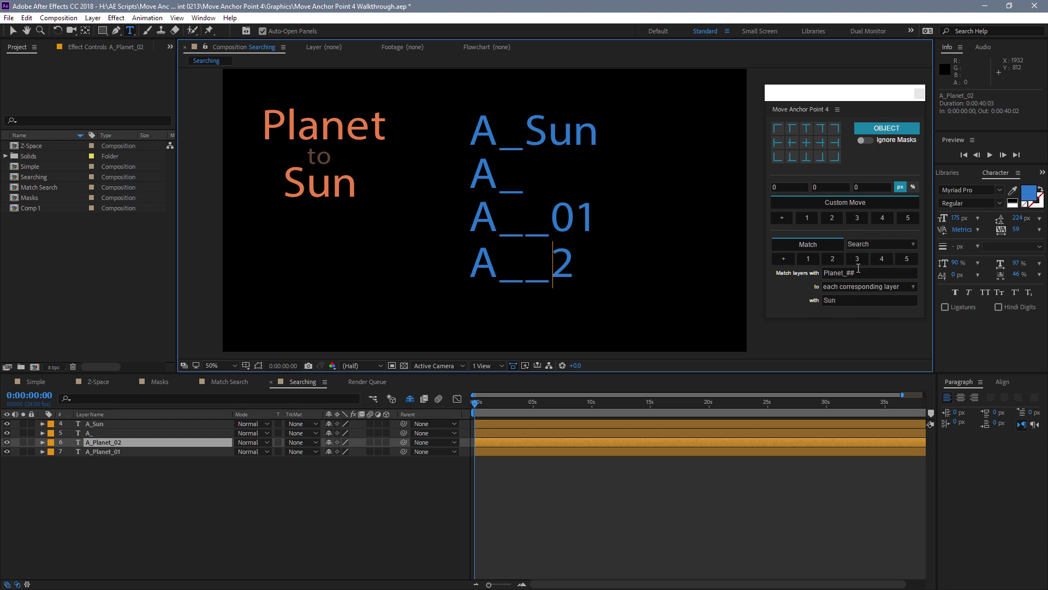
text(12123)
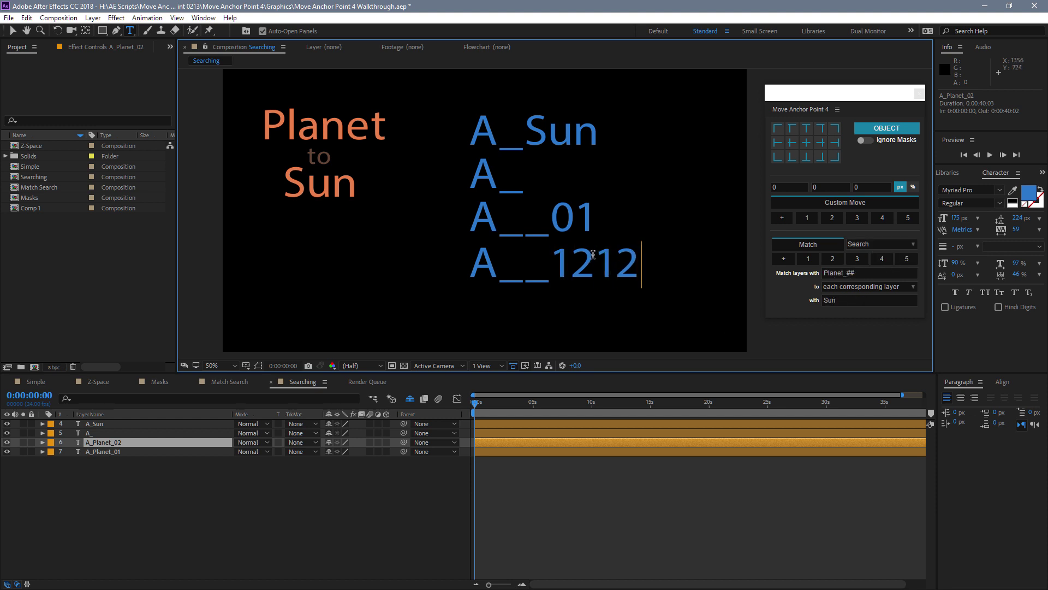
click(855, 274)
drag(855, 274, 833, 273)
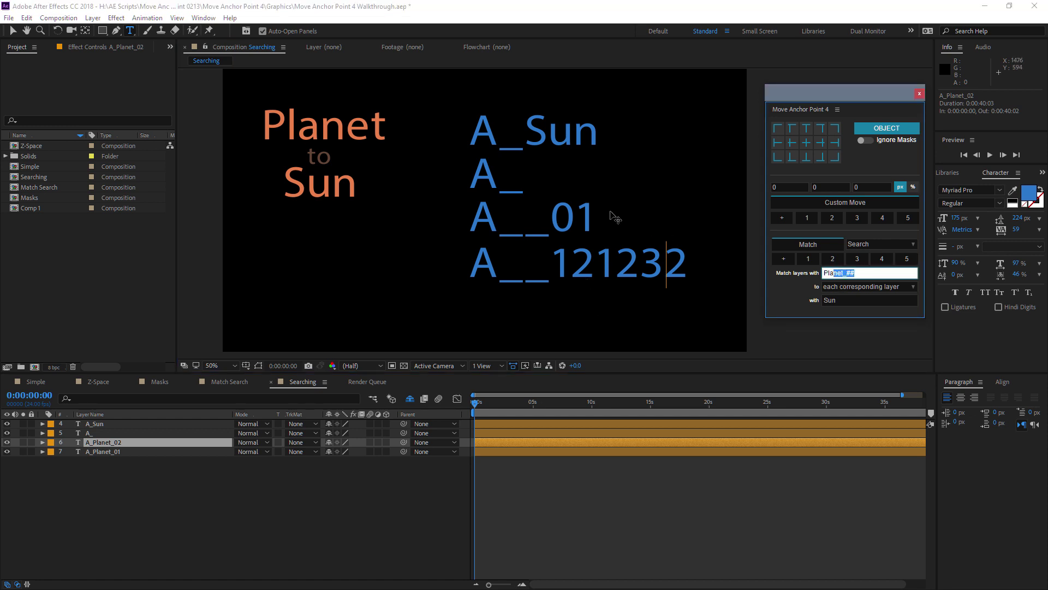
click(343, 527)
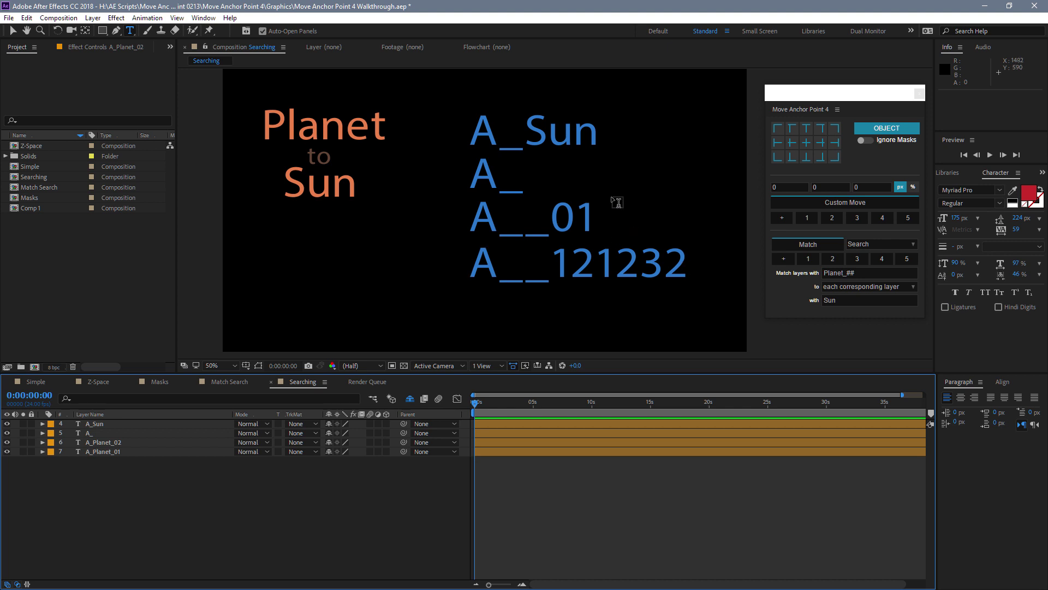
Set the search text to "Planet ##" and replace the second underscore in the A__01 text with a space
click(855, 275)
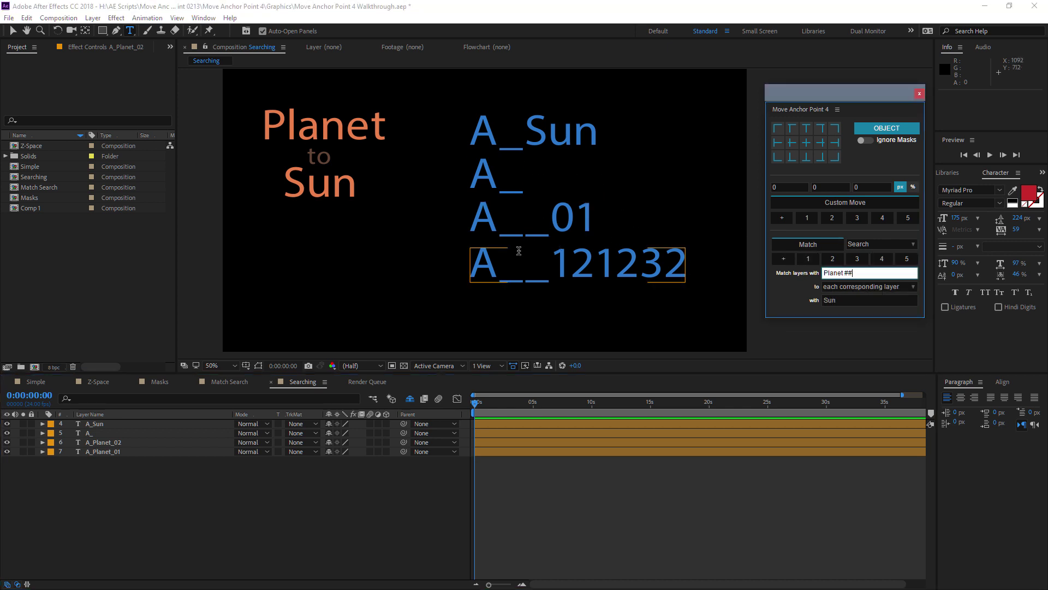
double_click(548, 225)
click(559, 236)
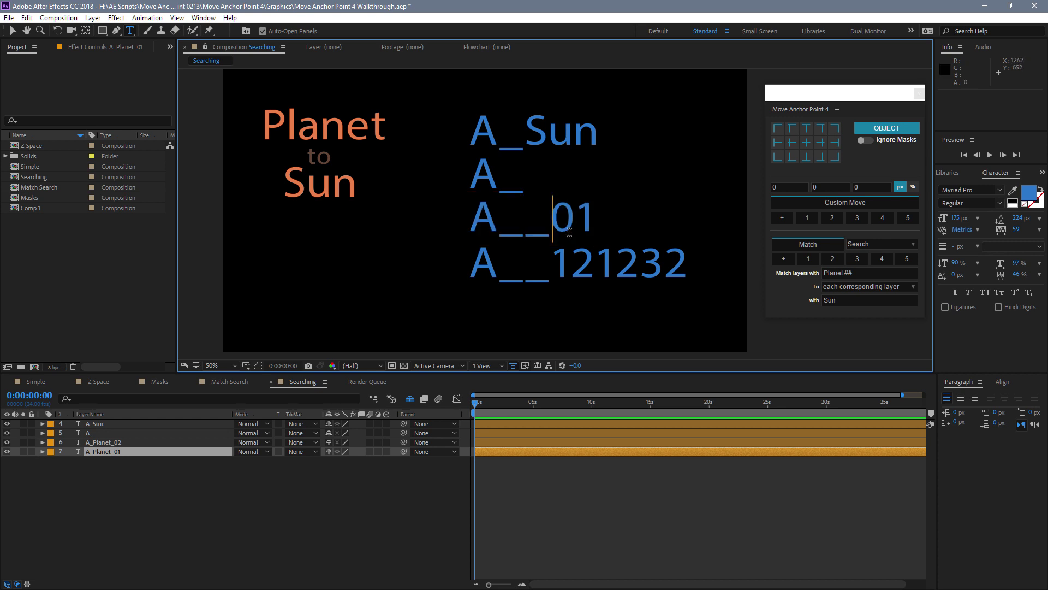
key(BackSpace)
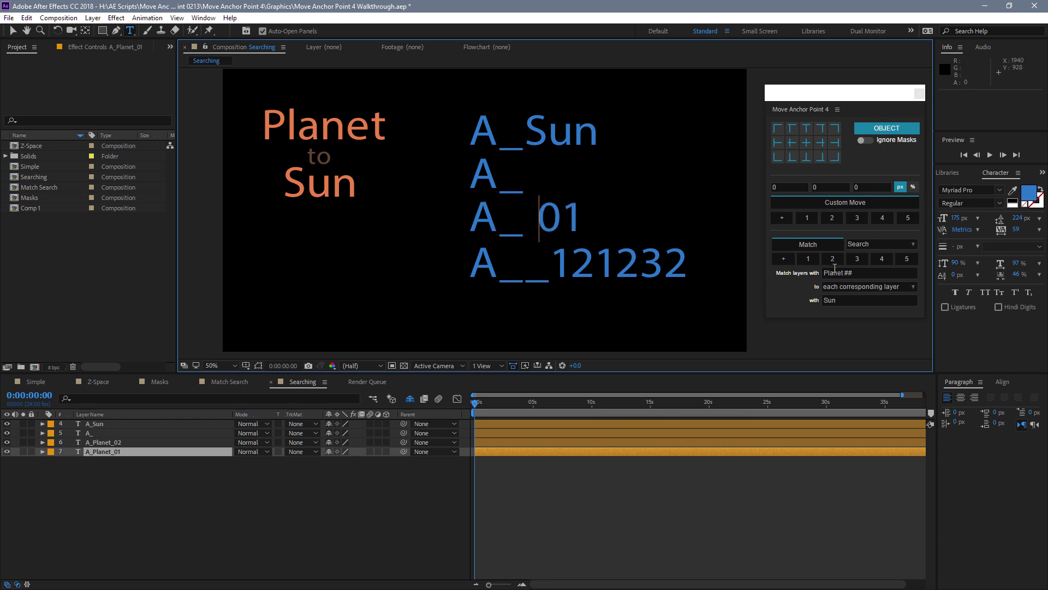
Set the search text for the layers to match to "Planet_##" and return to the Match Search composition
click(856, 273)
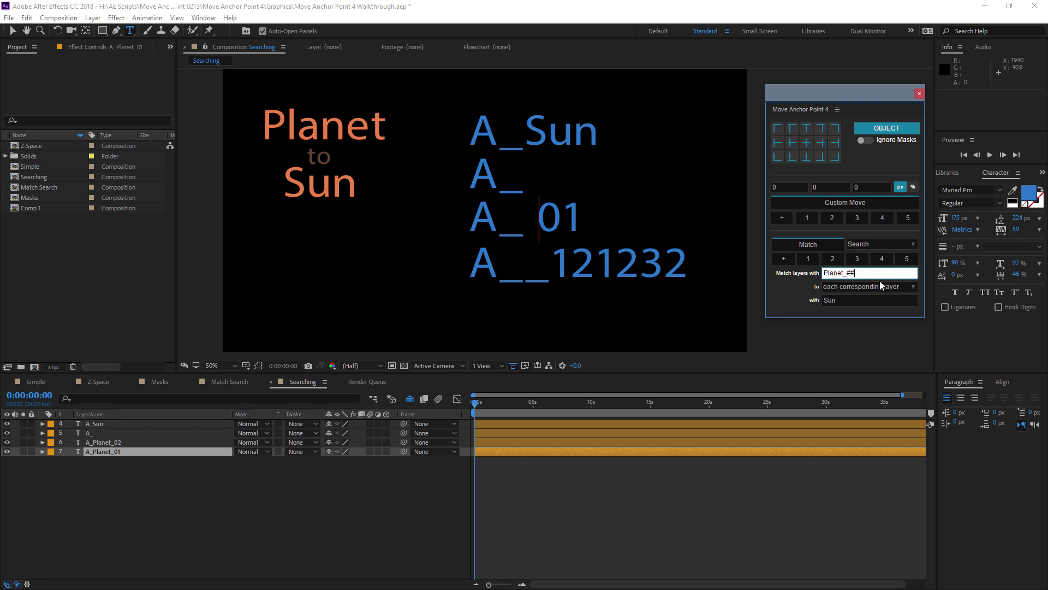
click(229, 381)
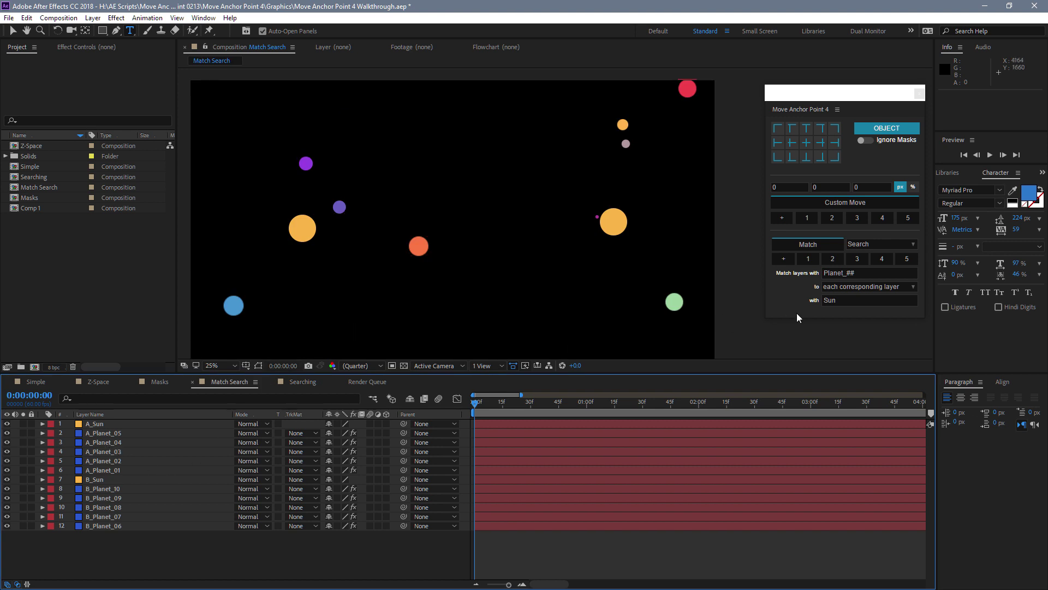
Match all planet anchor points to their corresponding suns by running the Planet_## to Sun search match on every layer
click(192, 561)
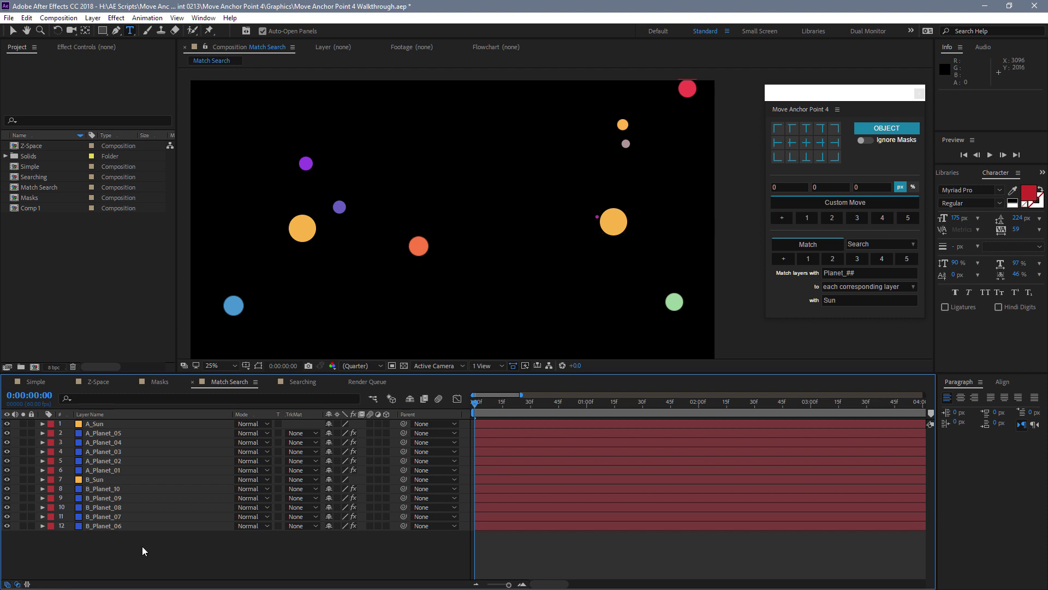
click(143, 525)
shift+click(93, 424)
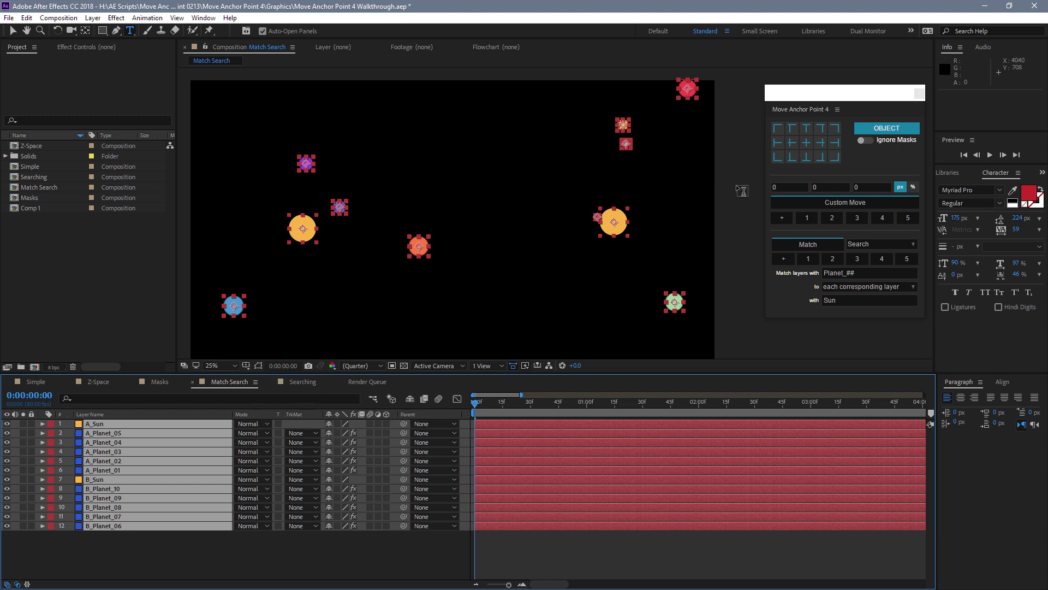
click(808, 244)
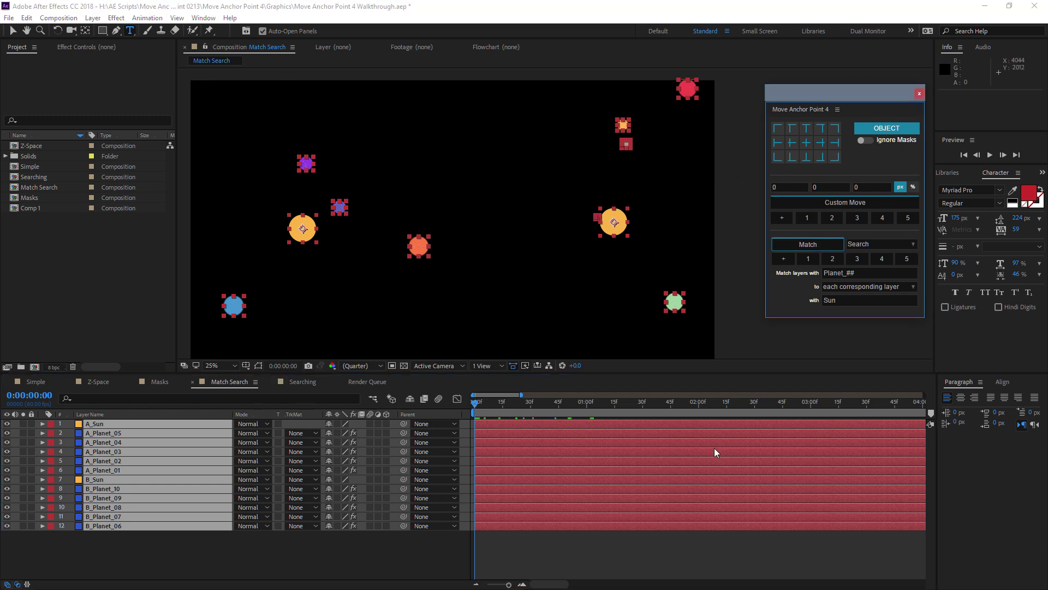
click(176, 568)
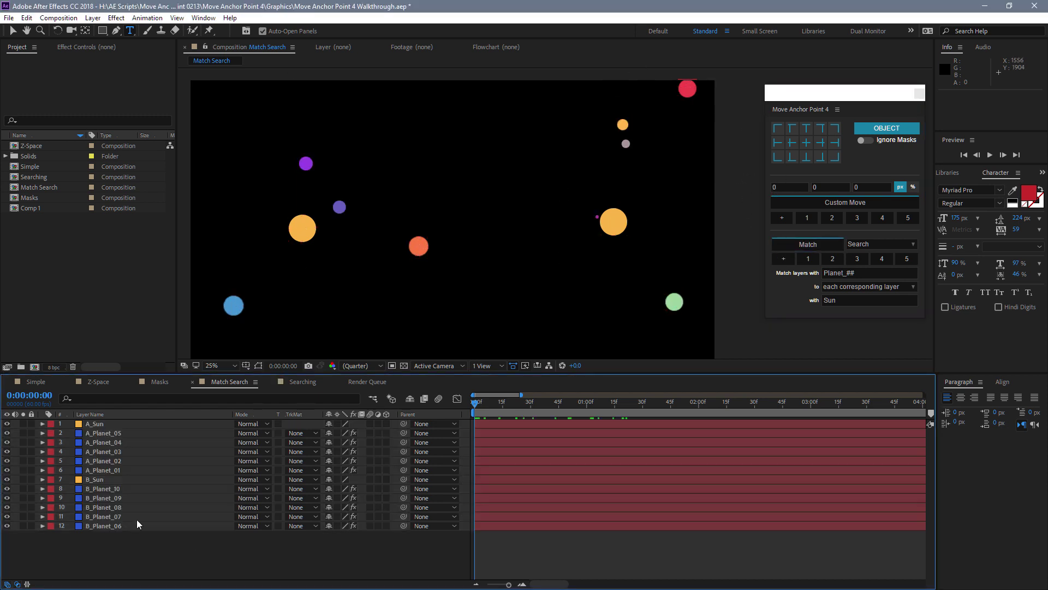
Check the anchor points of the B planets and the A planets, and preview their orbits around the suns
drag(136, 524, 110, 493)
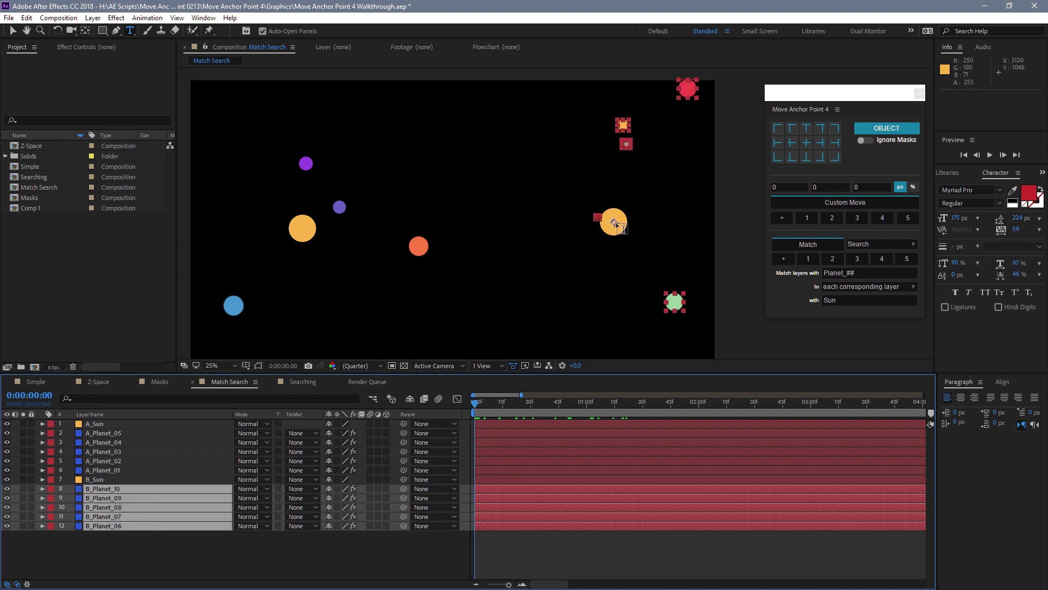
click(101, 545)
click(113, 470)
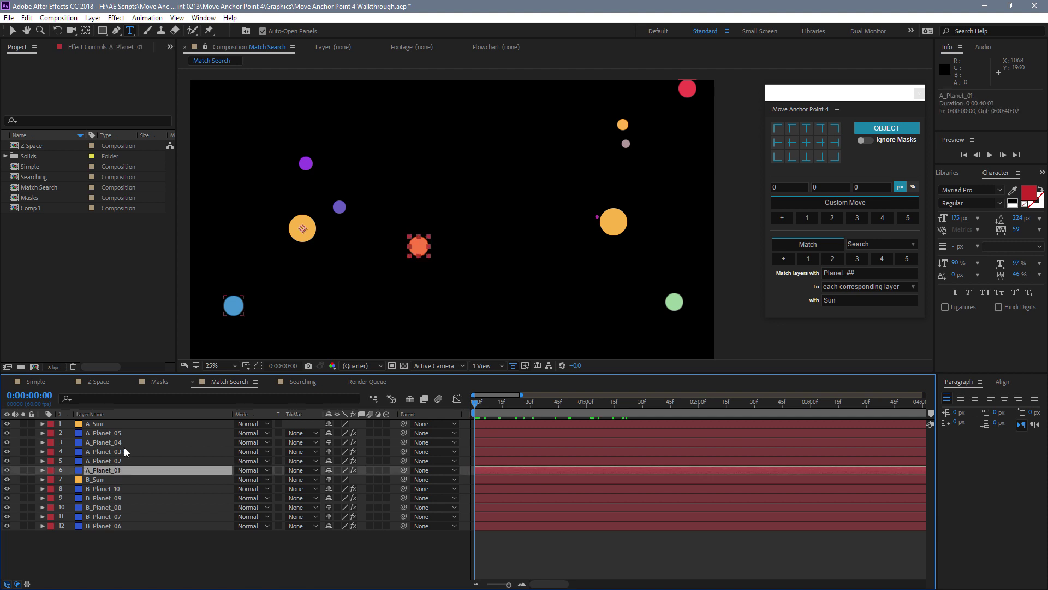
shift+click(123, 433)
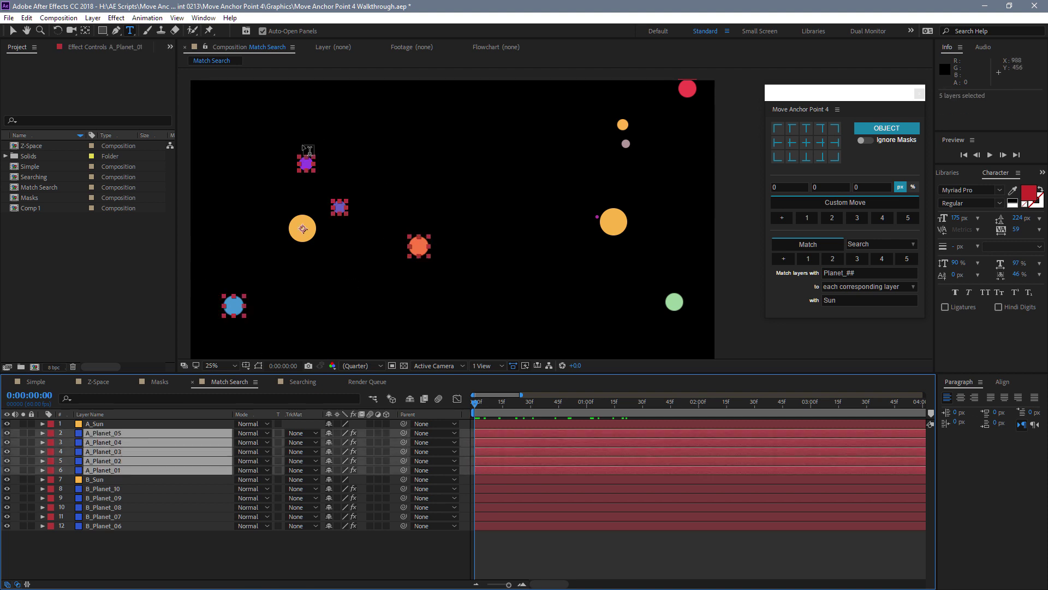
click(286, 533)
drag(480, 406, 631, 399)
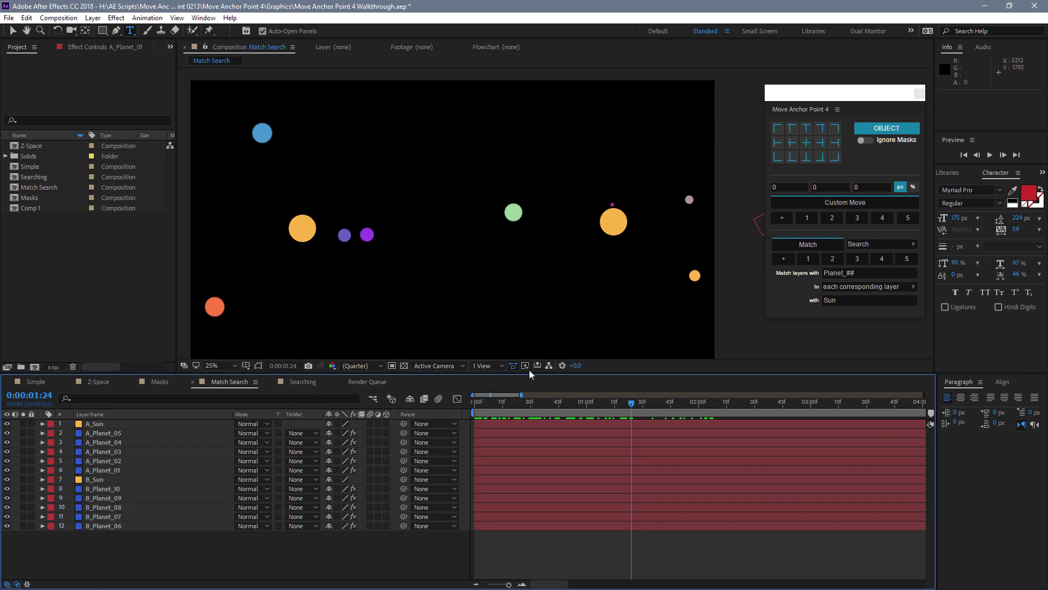
drag(566, 402, 409, 422)
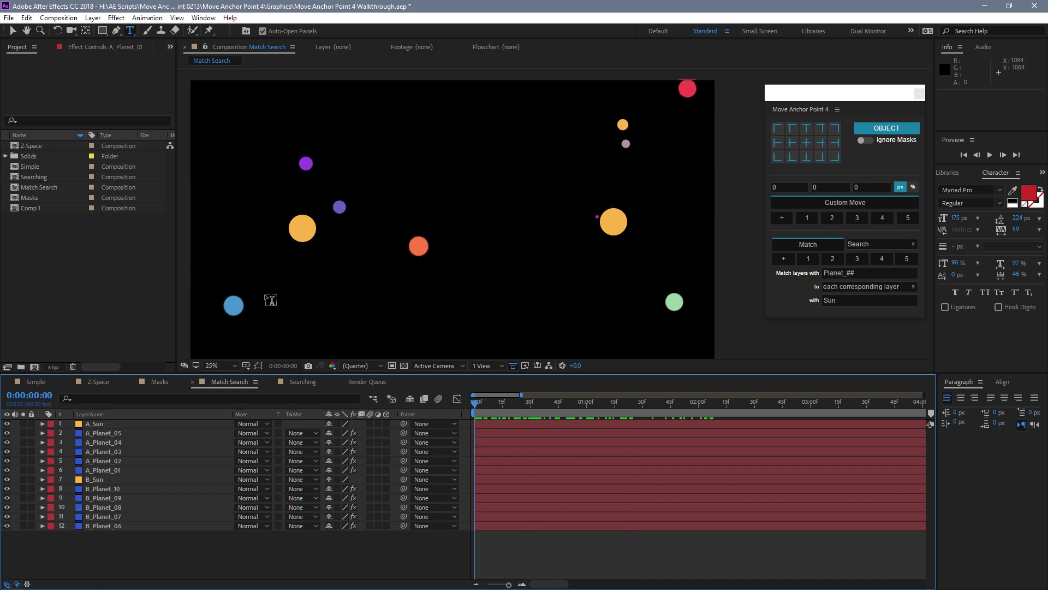
Save the Planet_## to Sun search match as match preset 1
drag(238, 537, 115, 430)
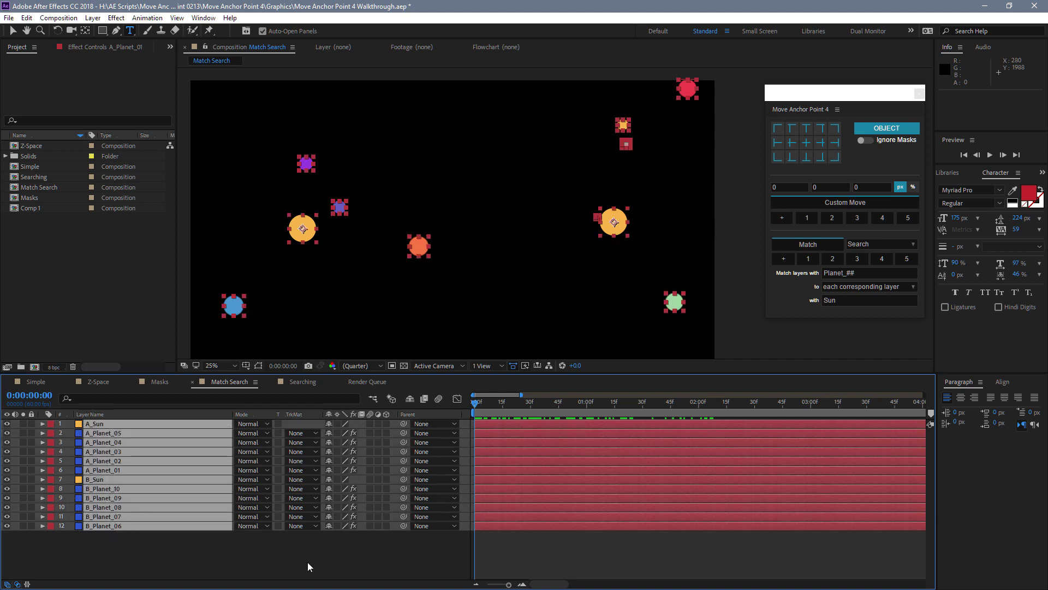
drag(860, 96, 836, 93)
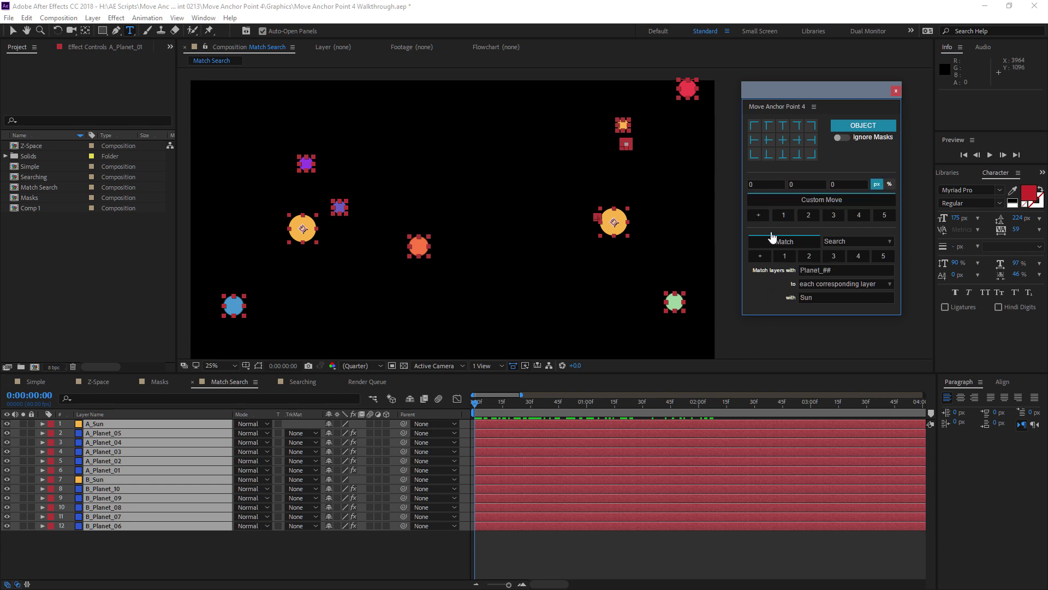
click(785, 261)
click(203, 546)
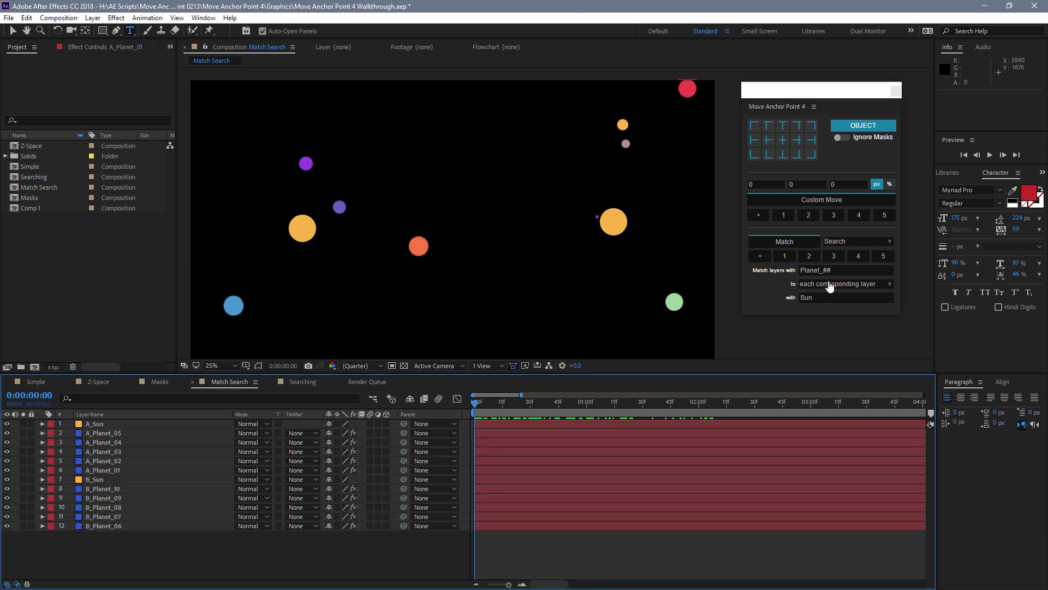
Clear both match search terms and set the match target to the selected layer
click(843, 271)
key(BackSpace)
key(Tab)
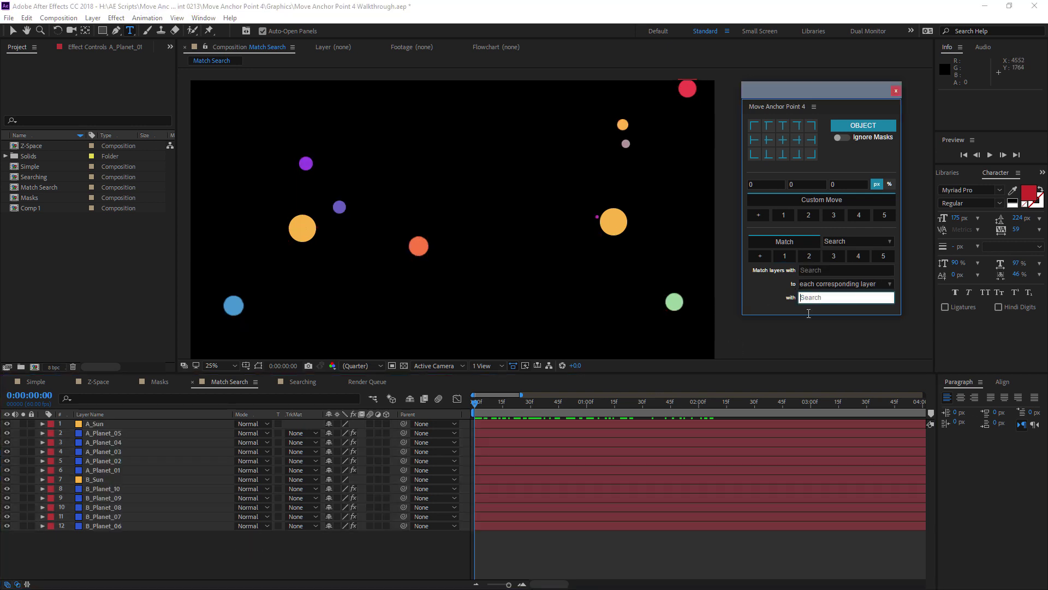
click(841, 283)
click(828, 299)
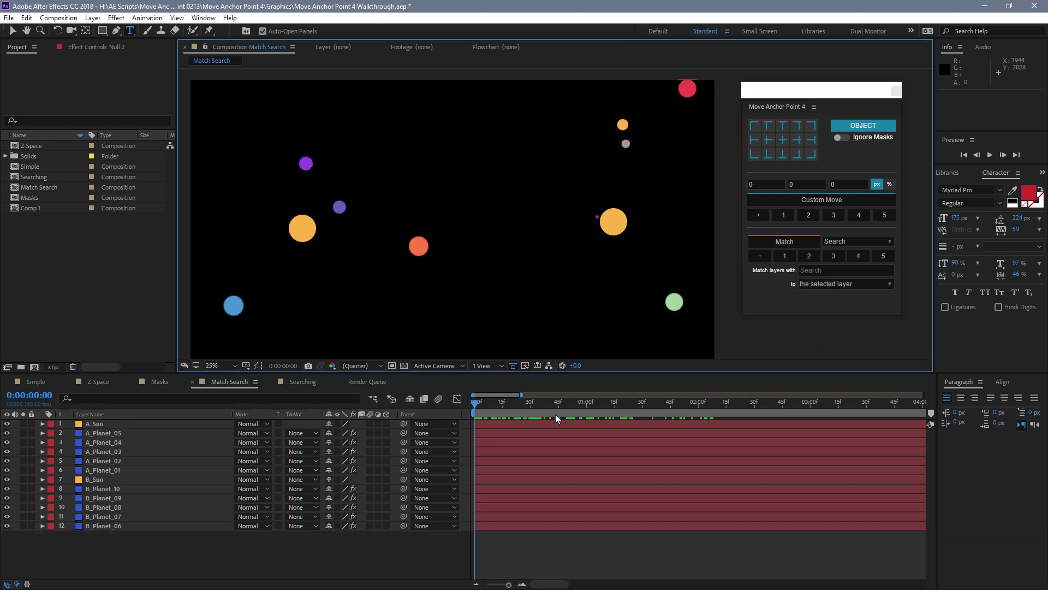
Center the anchor points of all twelve layers on the objects and apply match preset 1 with nothing selected
click(791, 264)
drag(237, 555, 111, 425)
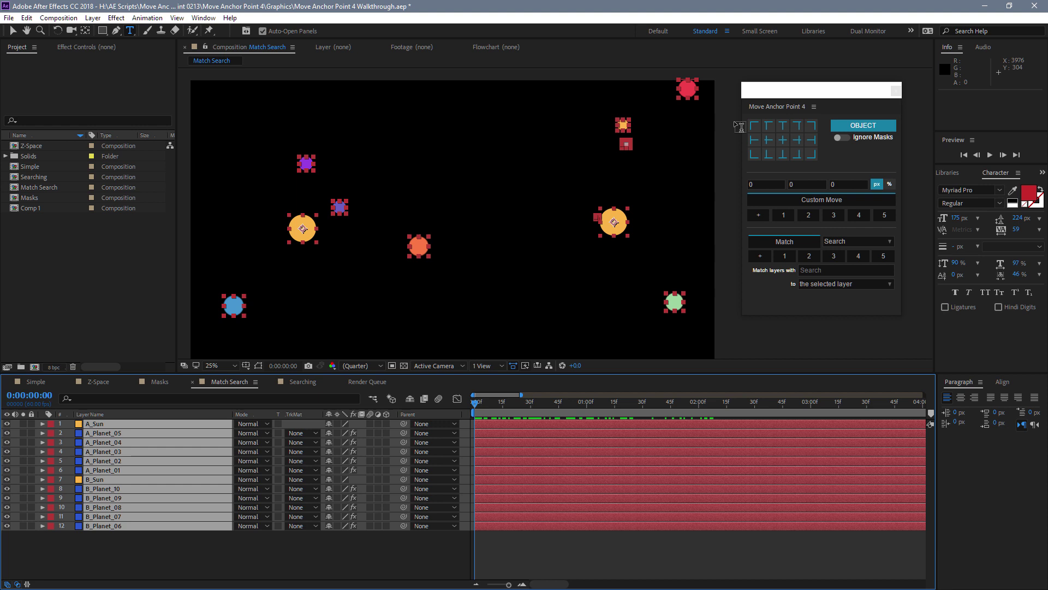
click(783, 139)
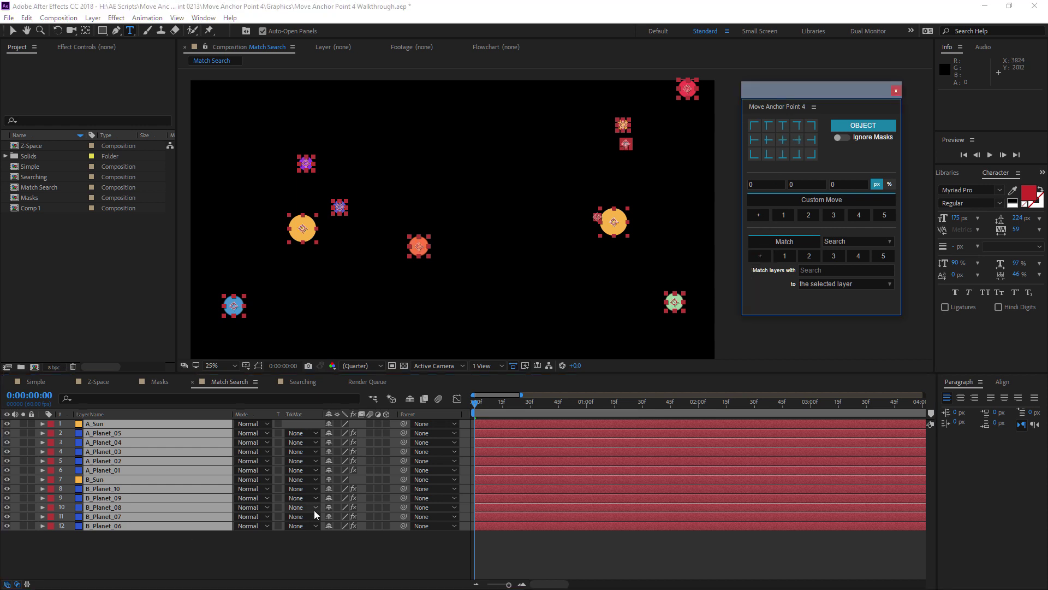
click(444, 557)
click(785, 256)
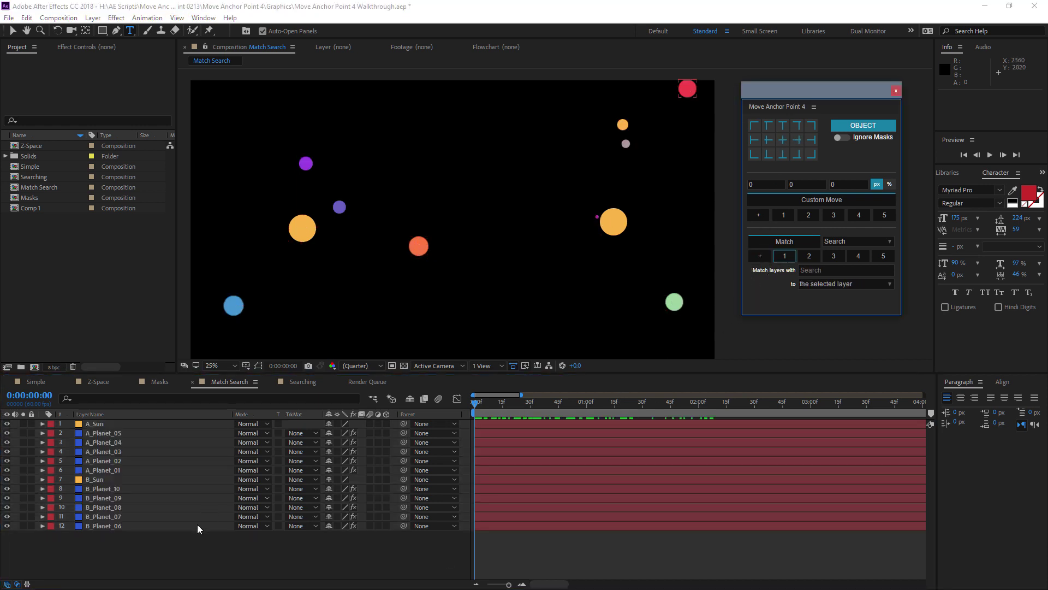
Reset the anchor points of all layers and apply match preset 1 while every layer is selected
drag(176, 546, 98, 423)
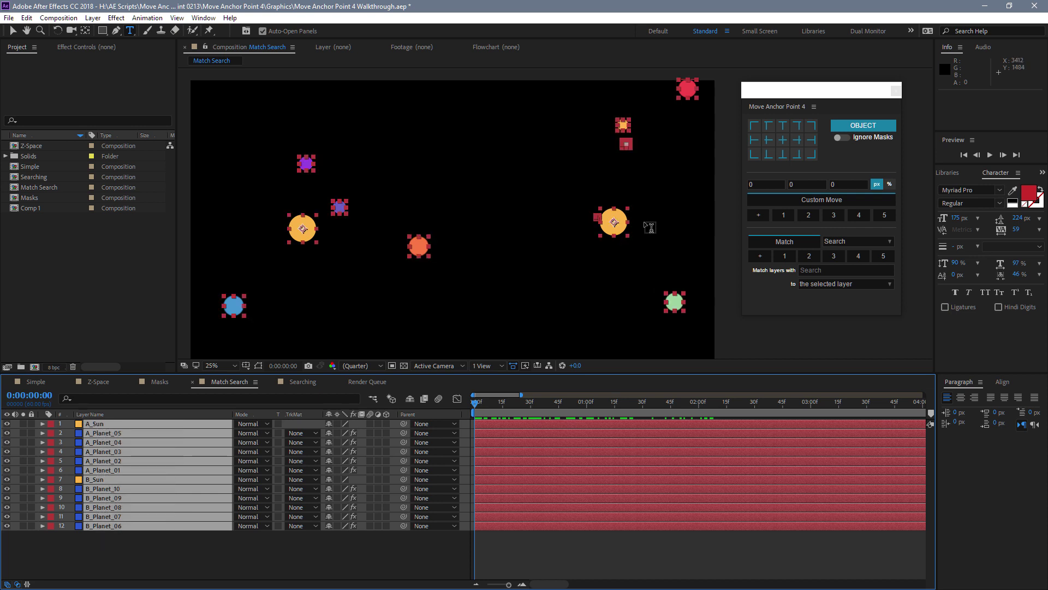
click(769, 143)
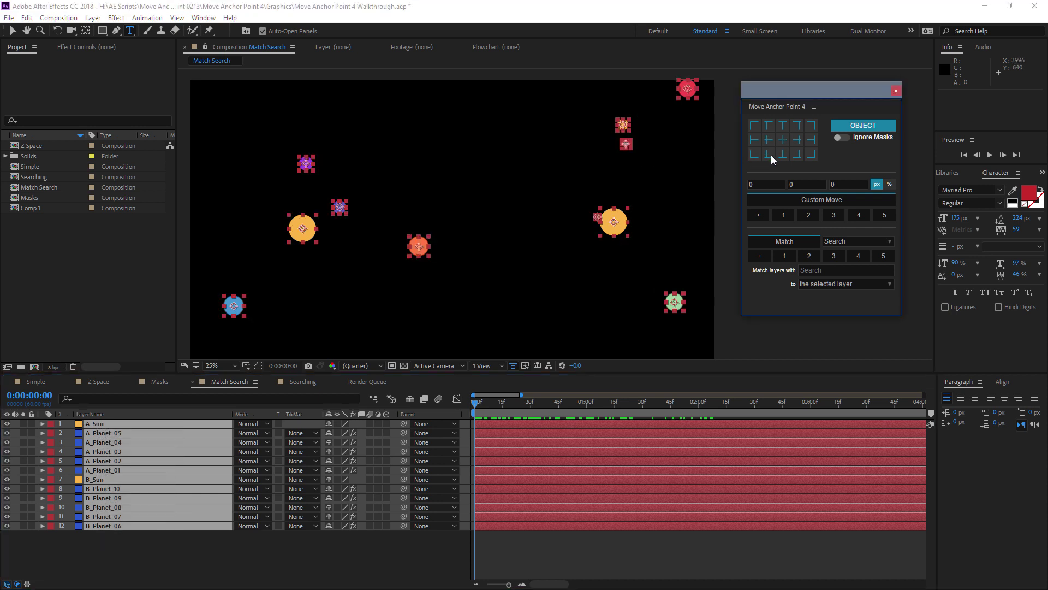
click(786, 256)
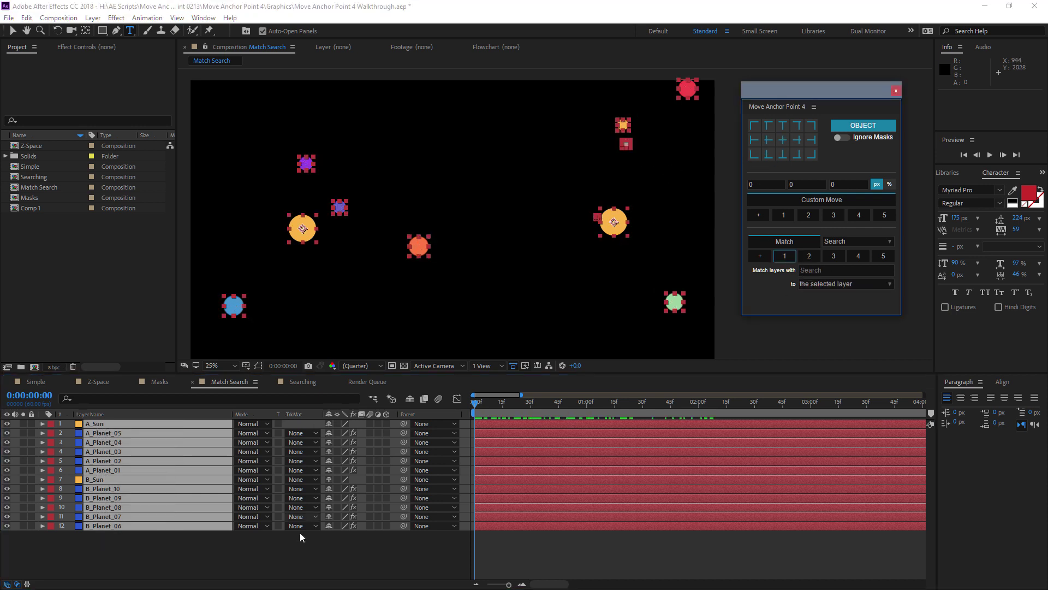
click(300, 532)
Hide the Options section of Move Anchor Point 4
drag(828, 87, 823, 91)
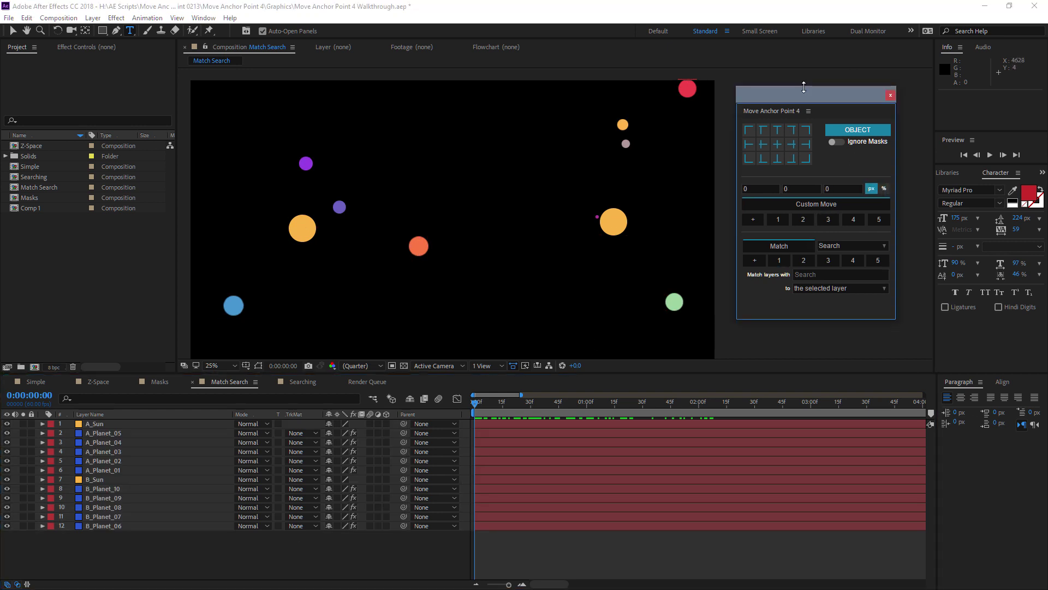
right_click(823, 164)
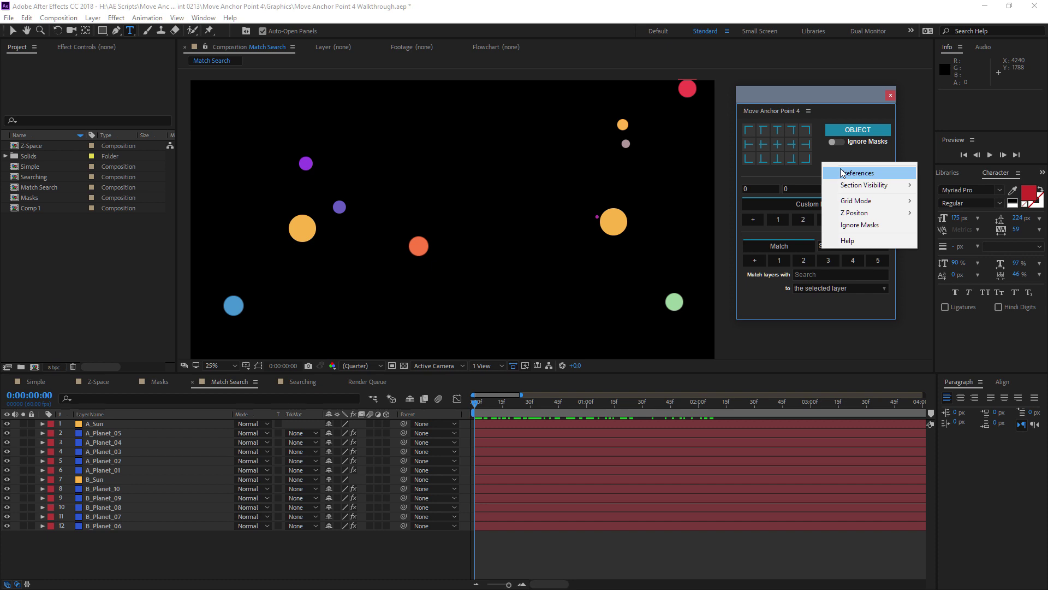
click(811, 111)
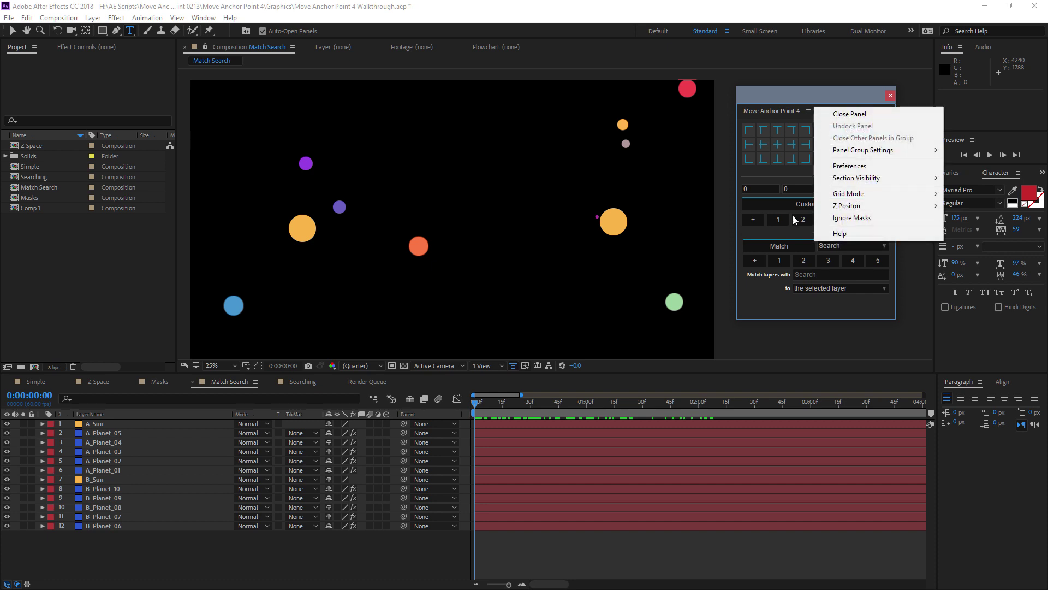
right_click(788, 179)
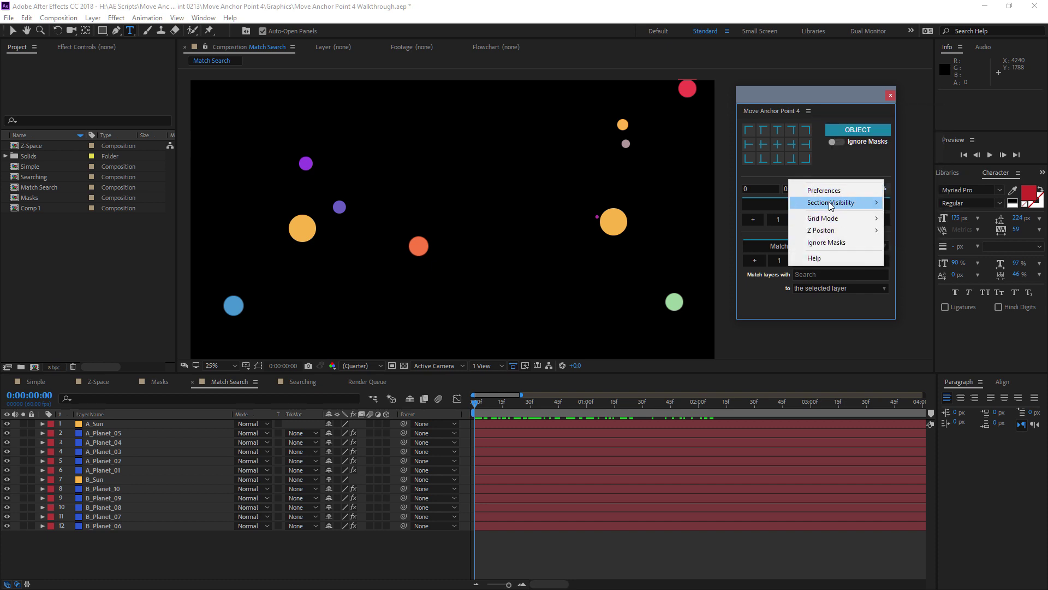
mouse_move(830, 203)
click(778, 217)
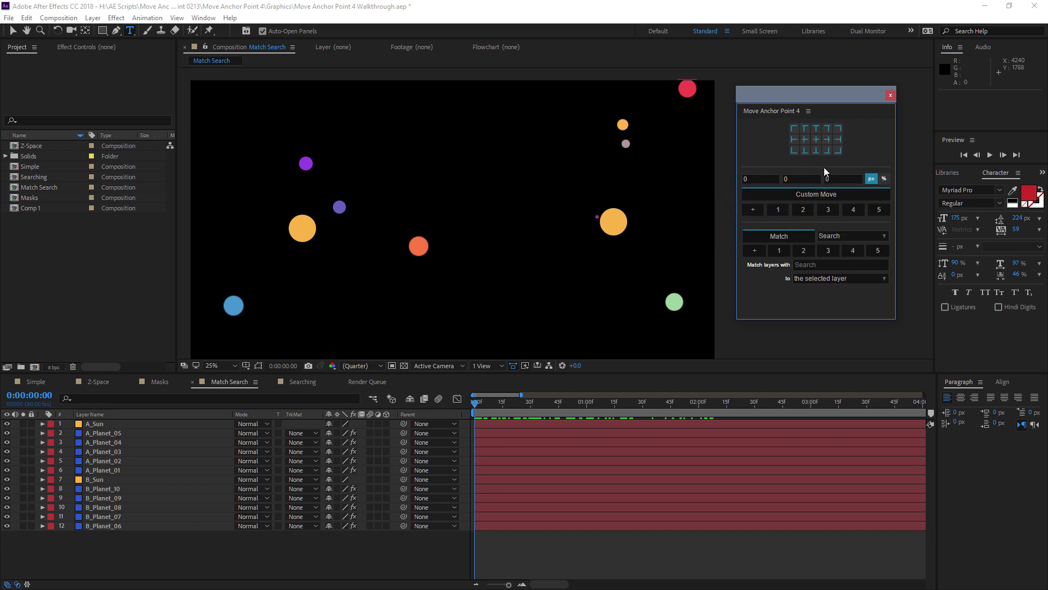
Hide the Custom Move and Match sections so that only the anchor grid is shown
right_click(824, 167)
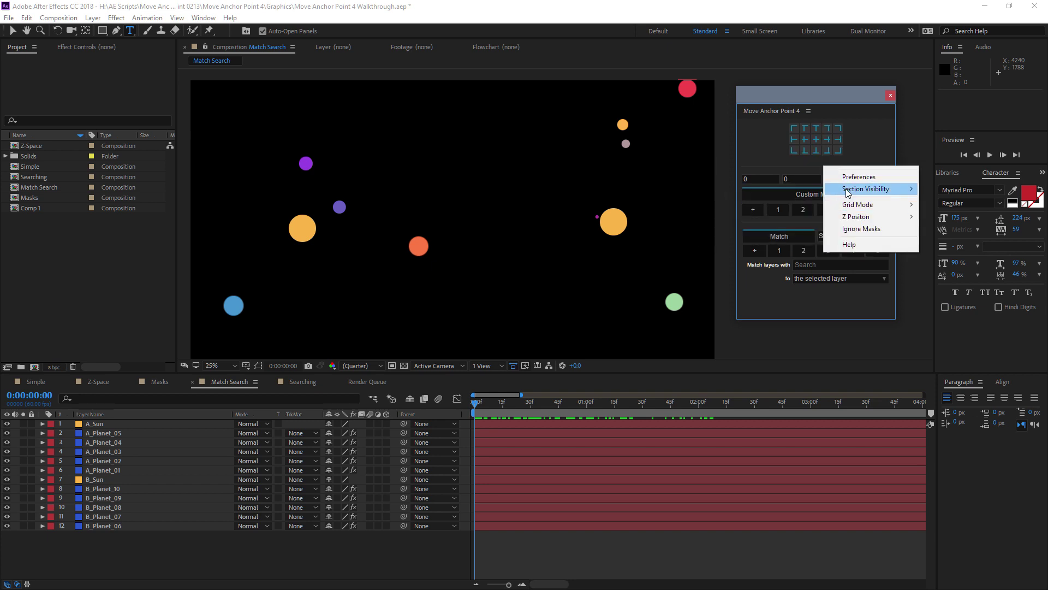
mouse_move(847, 192)
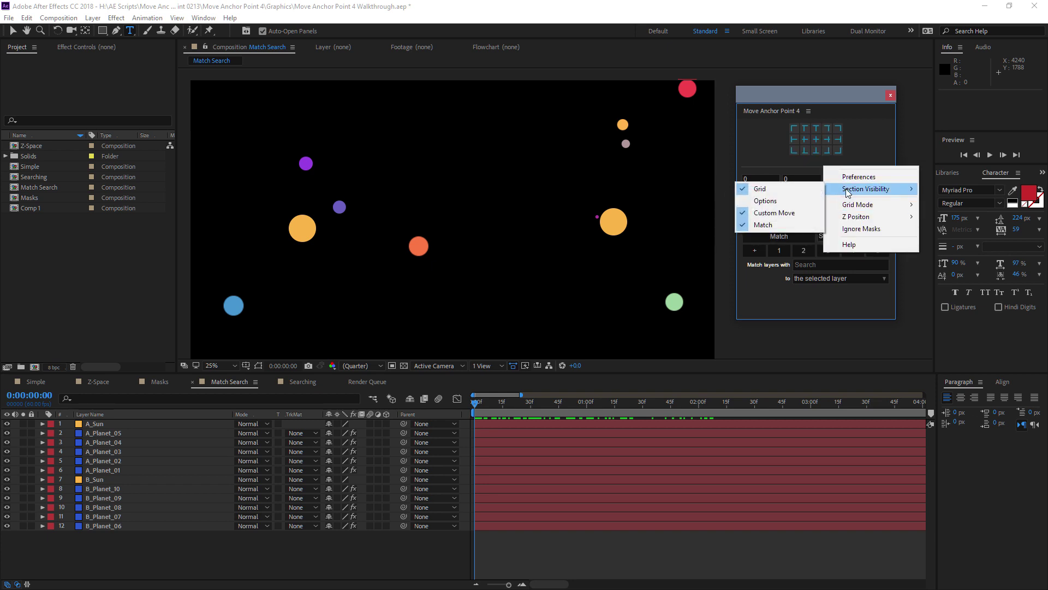
click(806, 213)
right_click(815, 168)
mouse_move(846, 192)
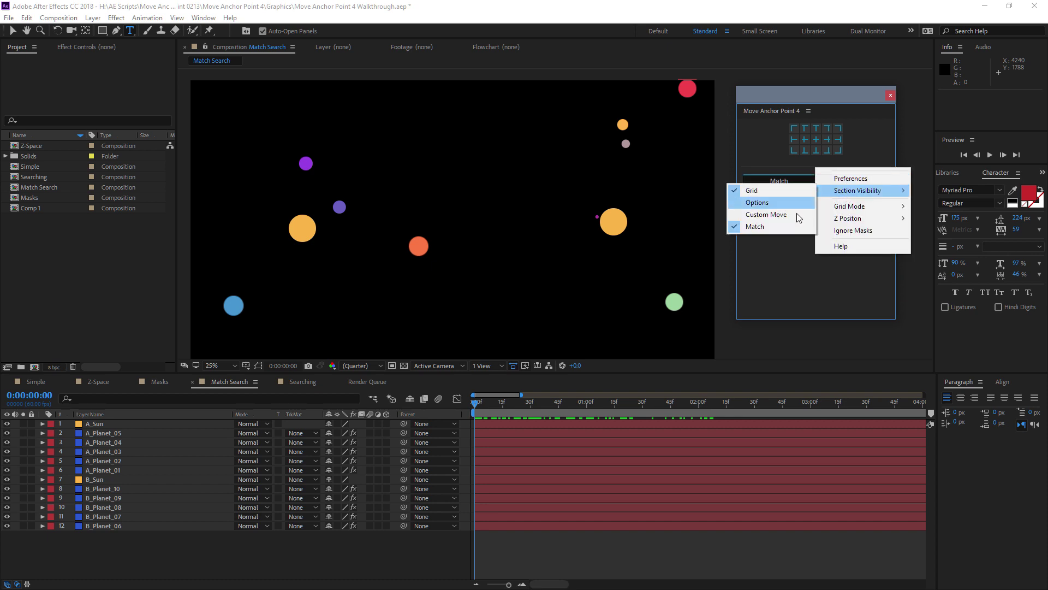
click(788, 231)
Set the grid mode to Selection and turn on Ignore Masks while the Options section is hidden
right_click(820, 173)
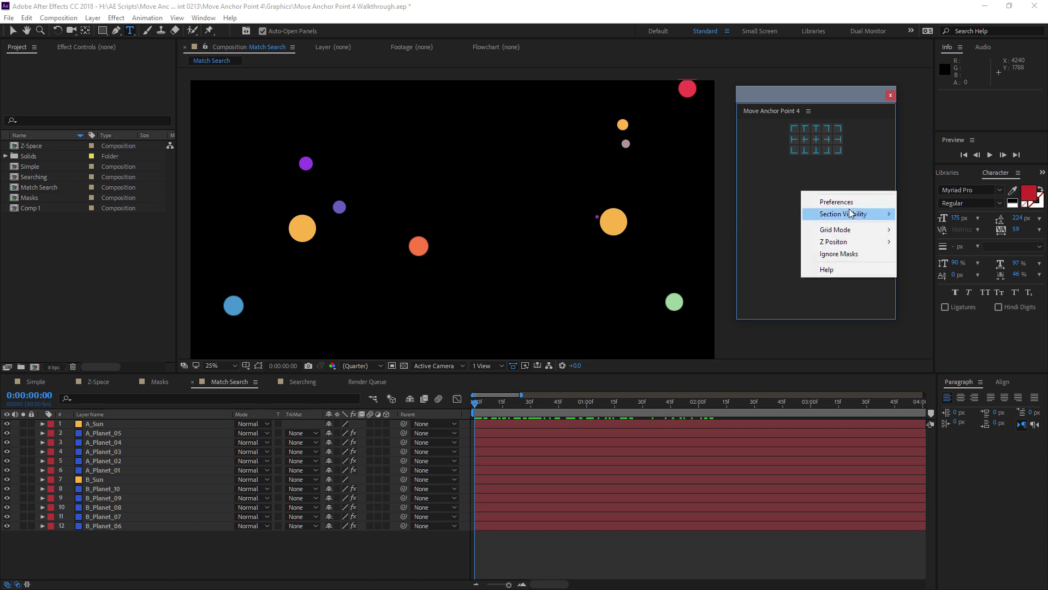
mouse_move(843, 230)
click(775, 243)
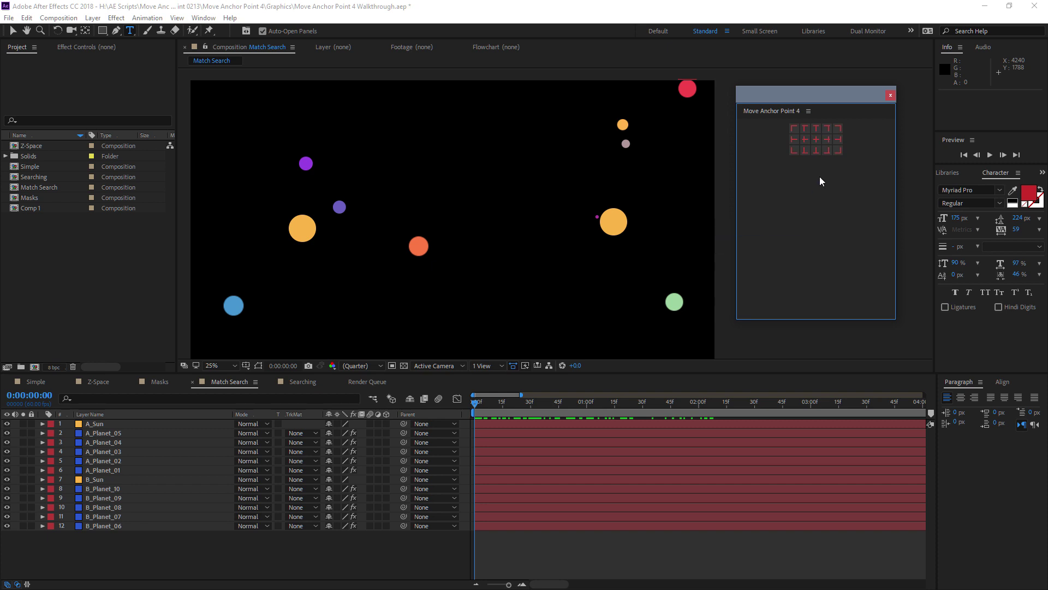
right_click(820, 176)
click(810, 111)
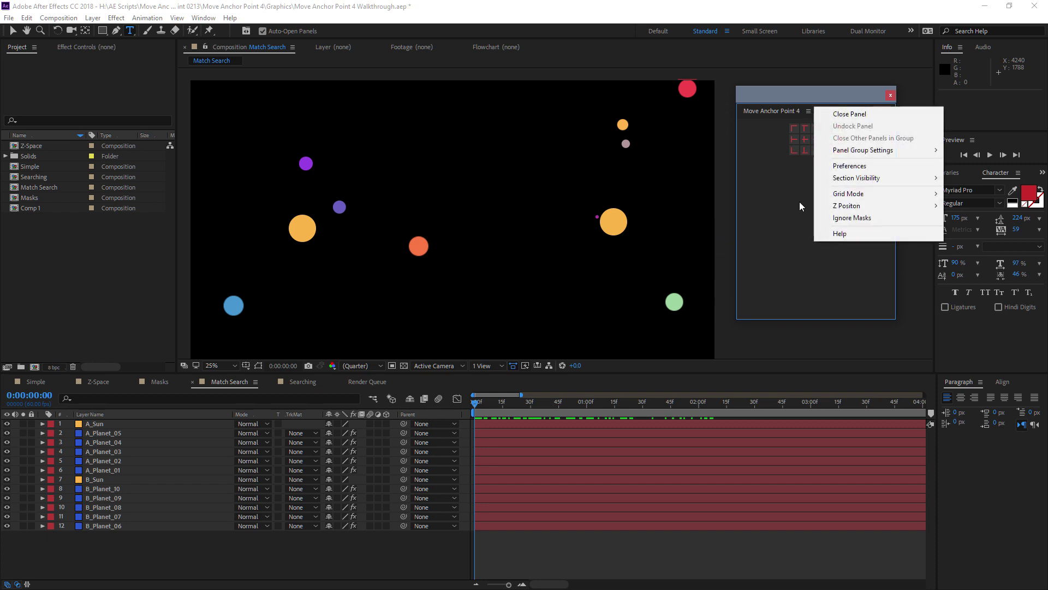
right_click(780, 212)
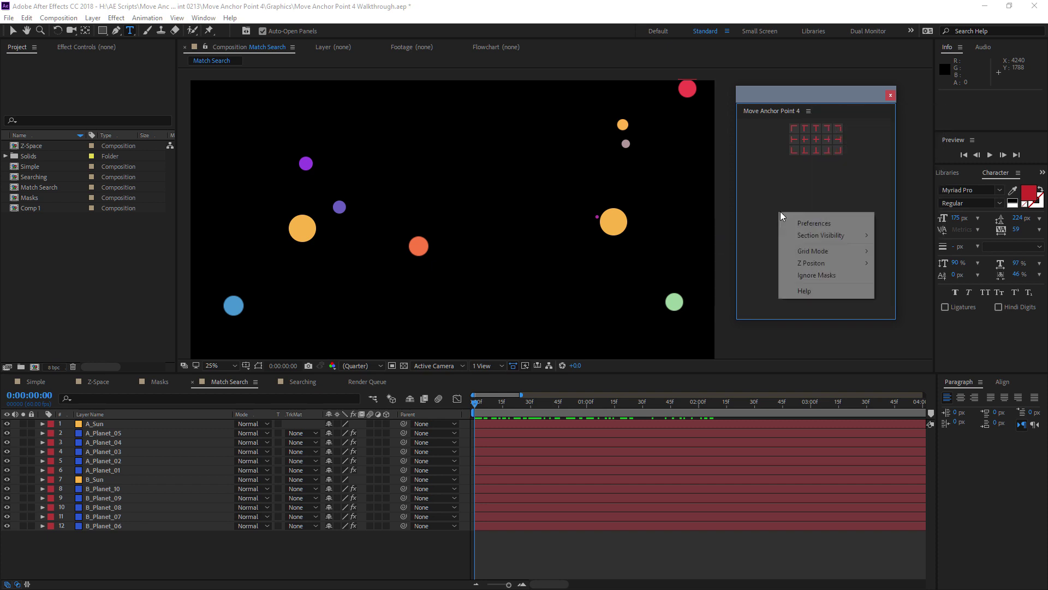
click(816, 275)
Open the Move Anchor Point 4 online help, look through its Match, Search and Custom Move documentation, and return to the composition
right_click(808, 214)
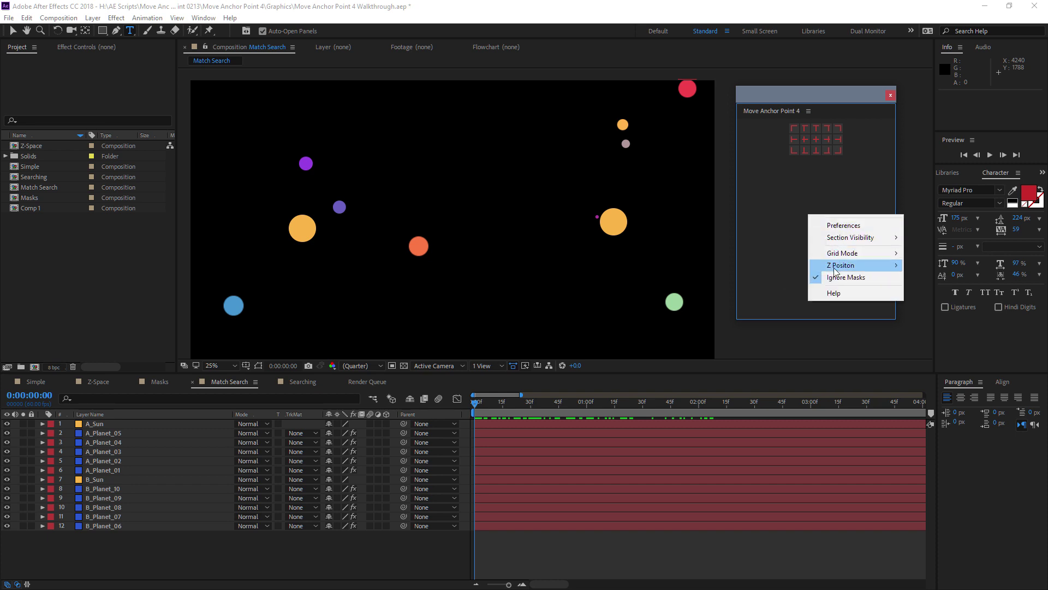
click(834, 294)
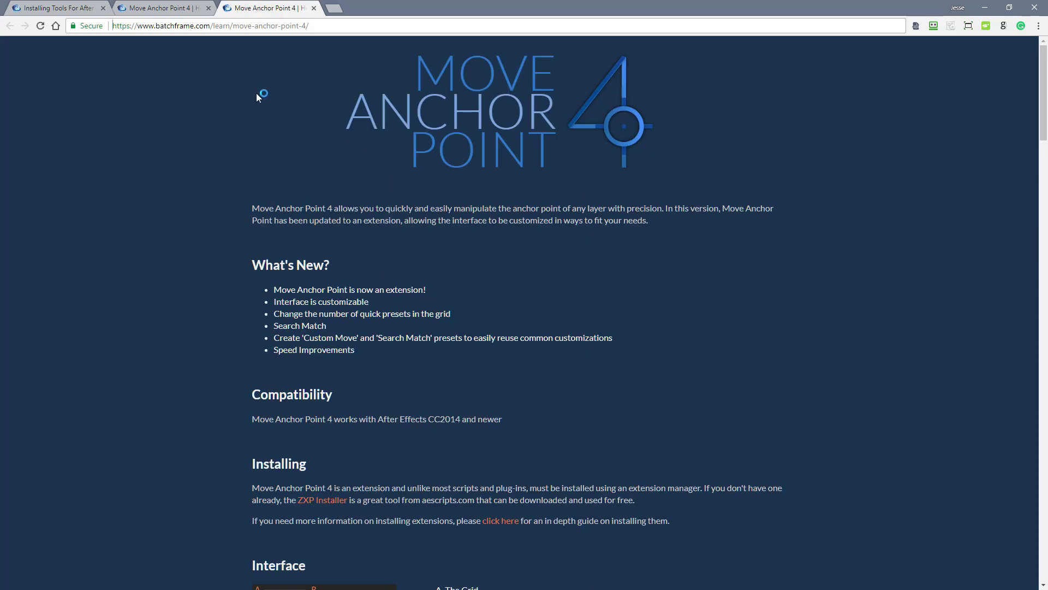
scroll(610, 311, down, 20)
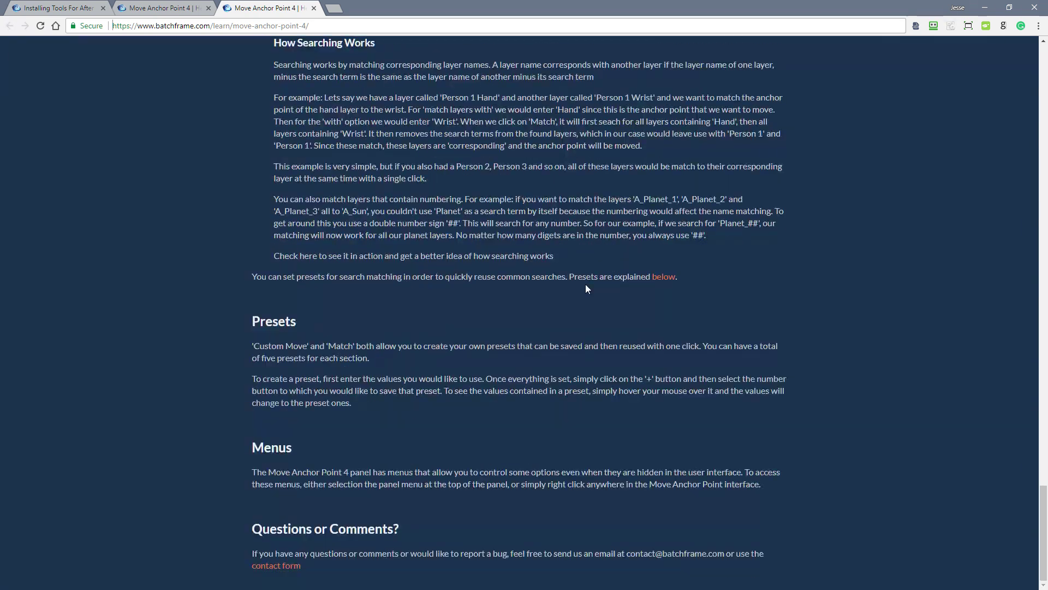
scroll(585, 284, up, 20)
scroll(577, 282, up, 15)
scroll(573, 281, down, 20)
scroll(360, 332, up, 8)
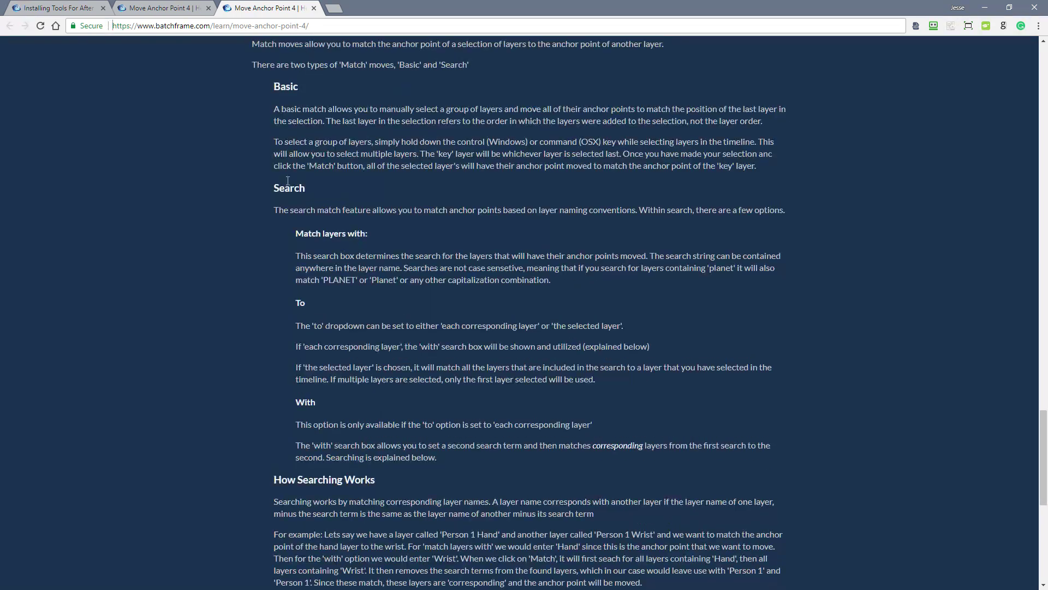
drag(272, 210, 513, 499)
click(513, 499)
scroll(491, 339, up, 16)
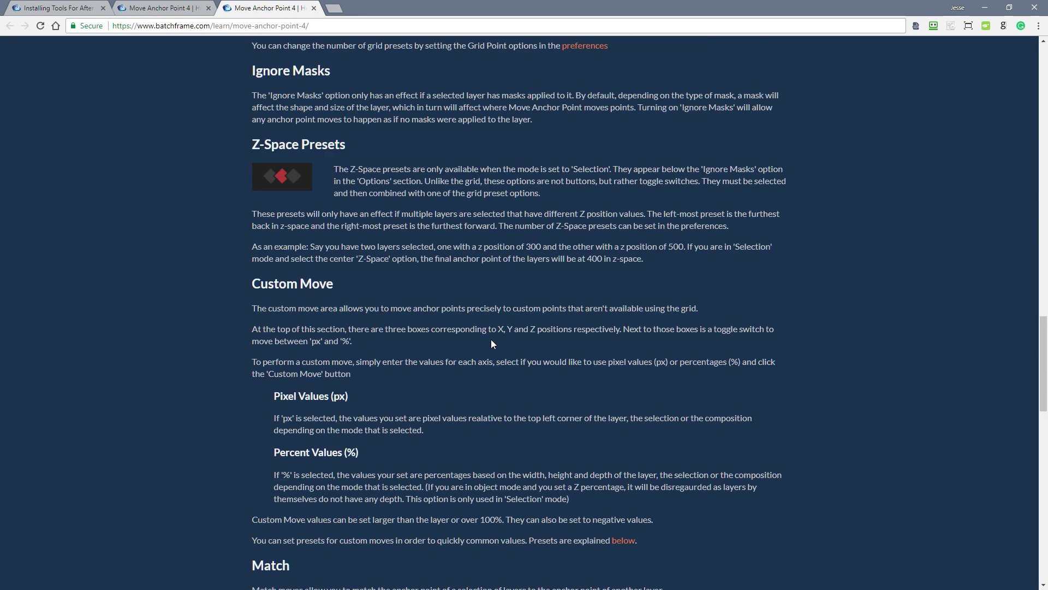
scroll(575, 199, up, 20)
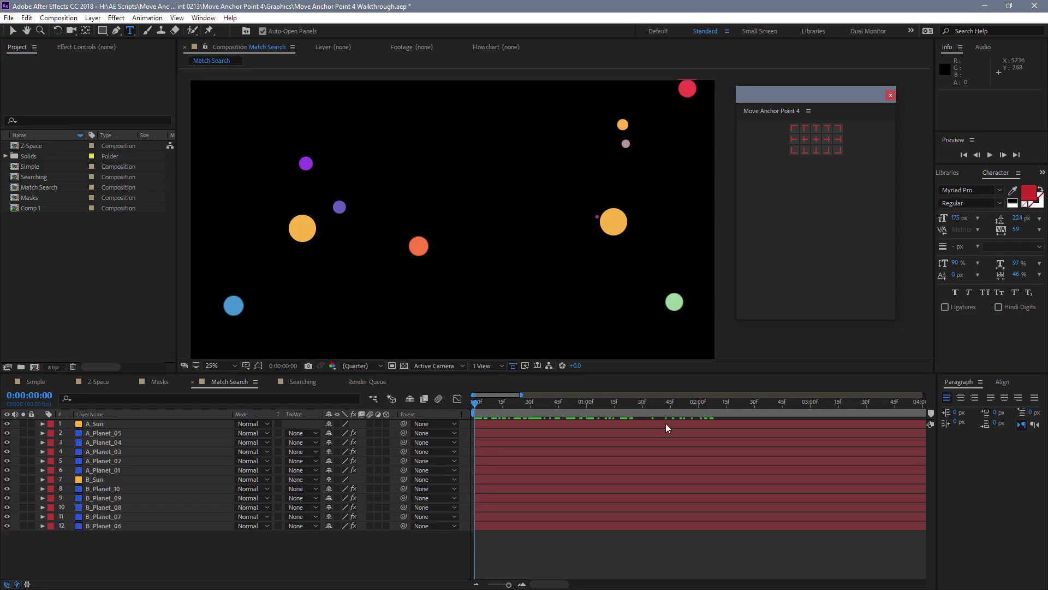
click(984, 8)
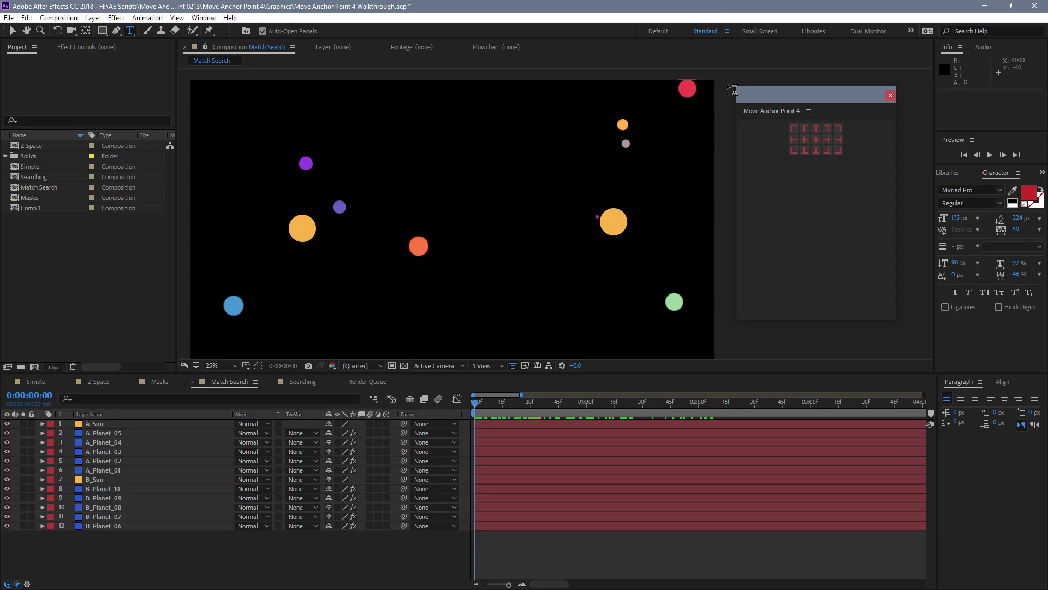